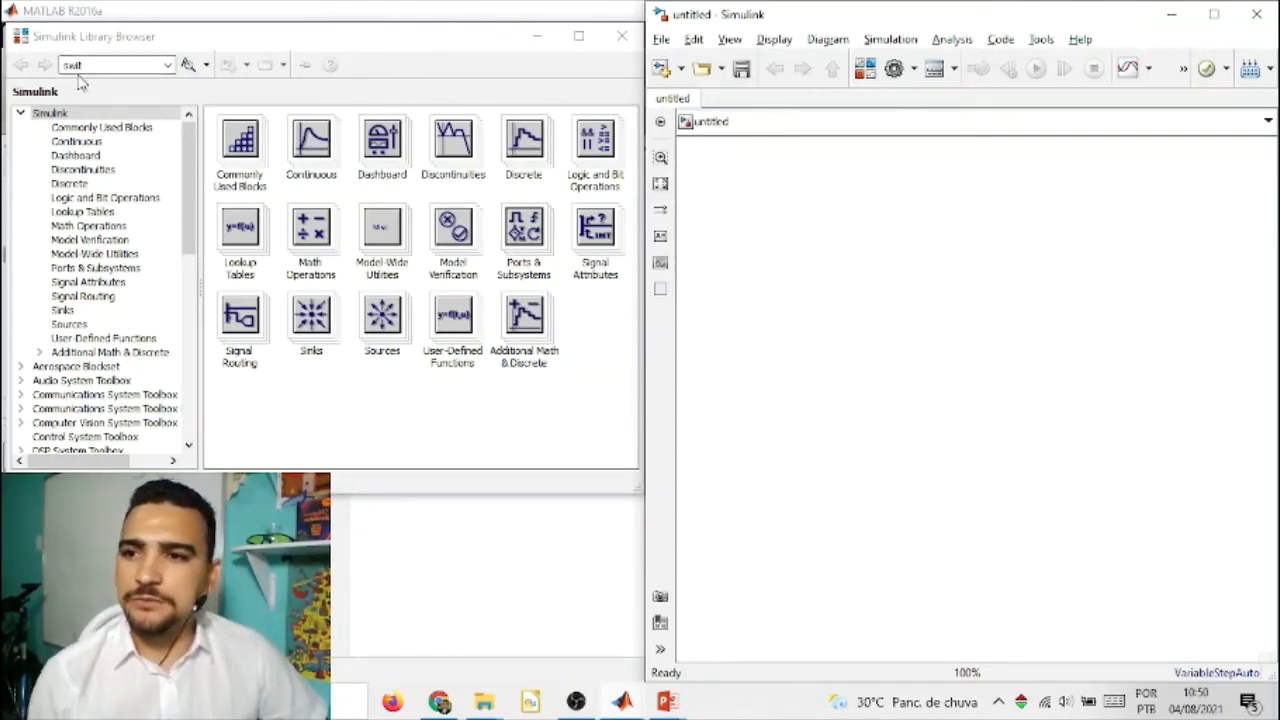
Step: Search the block library for powergui and add the powergui block near the upper left of the empty model
click(123, 65)
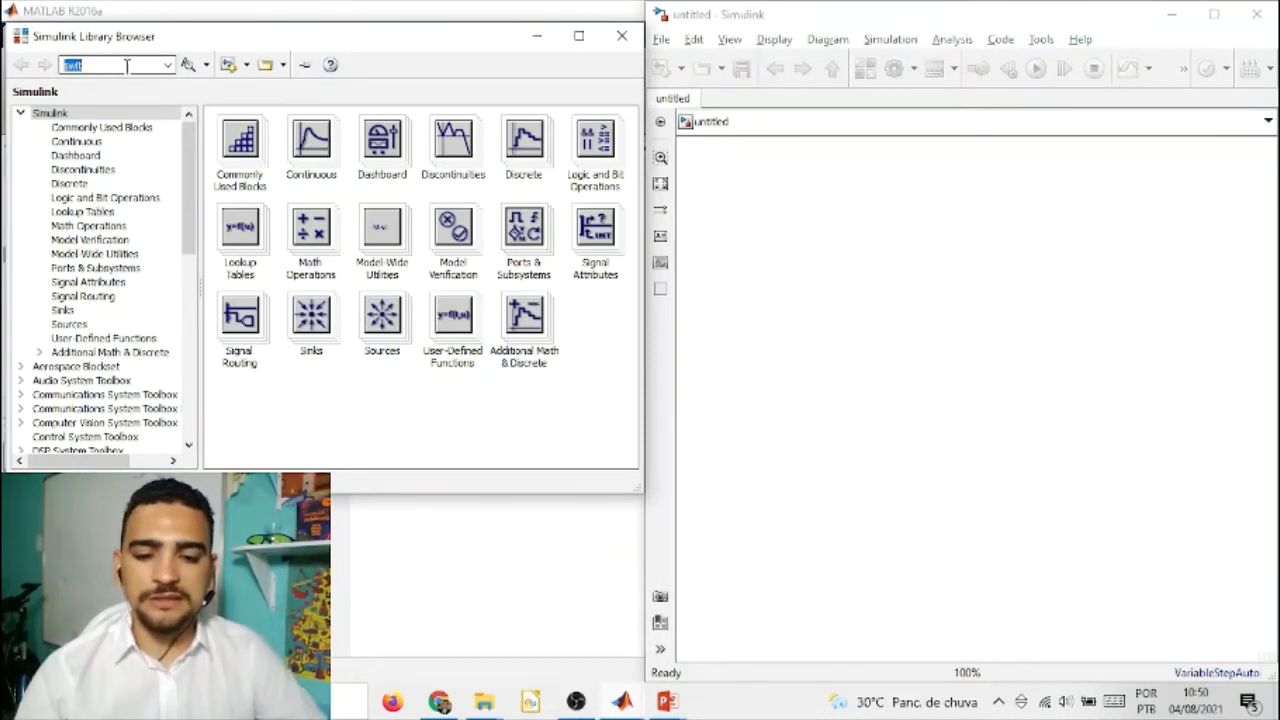
text(powerli)
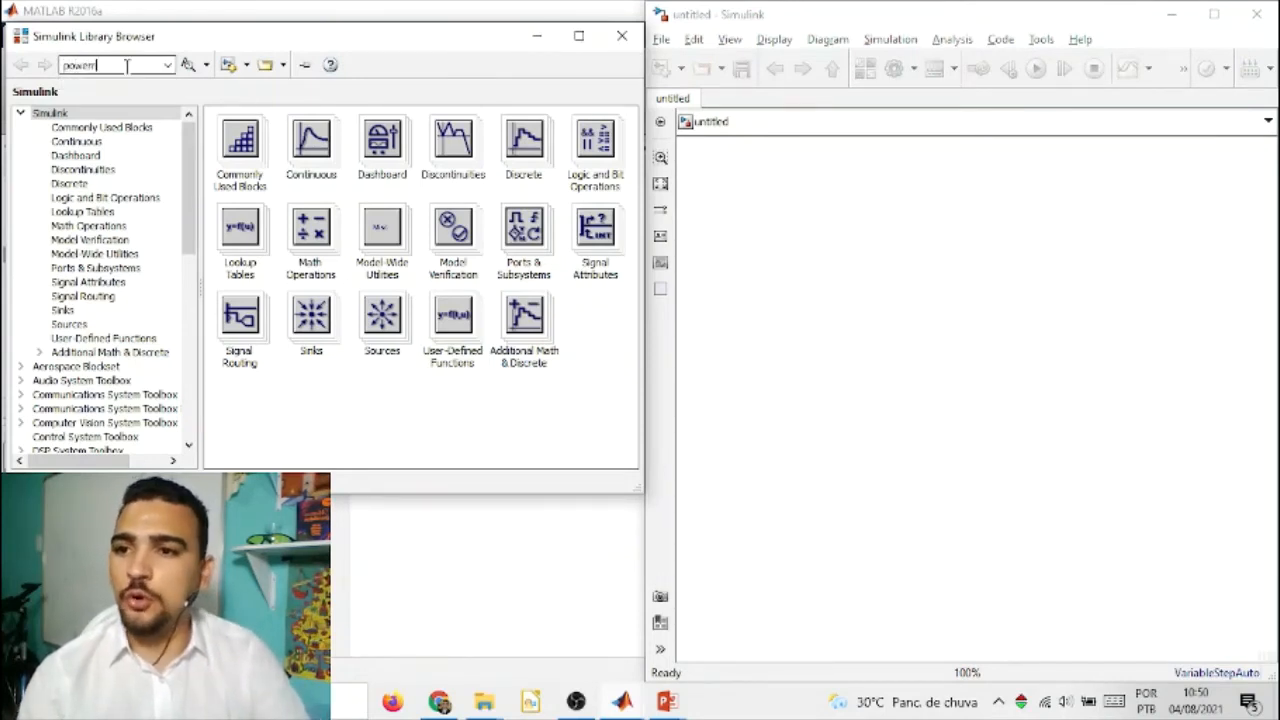
key(BackSpace)
text(gui)
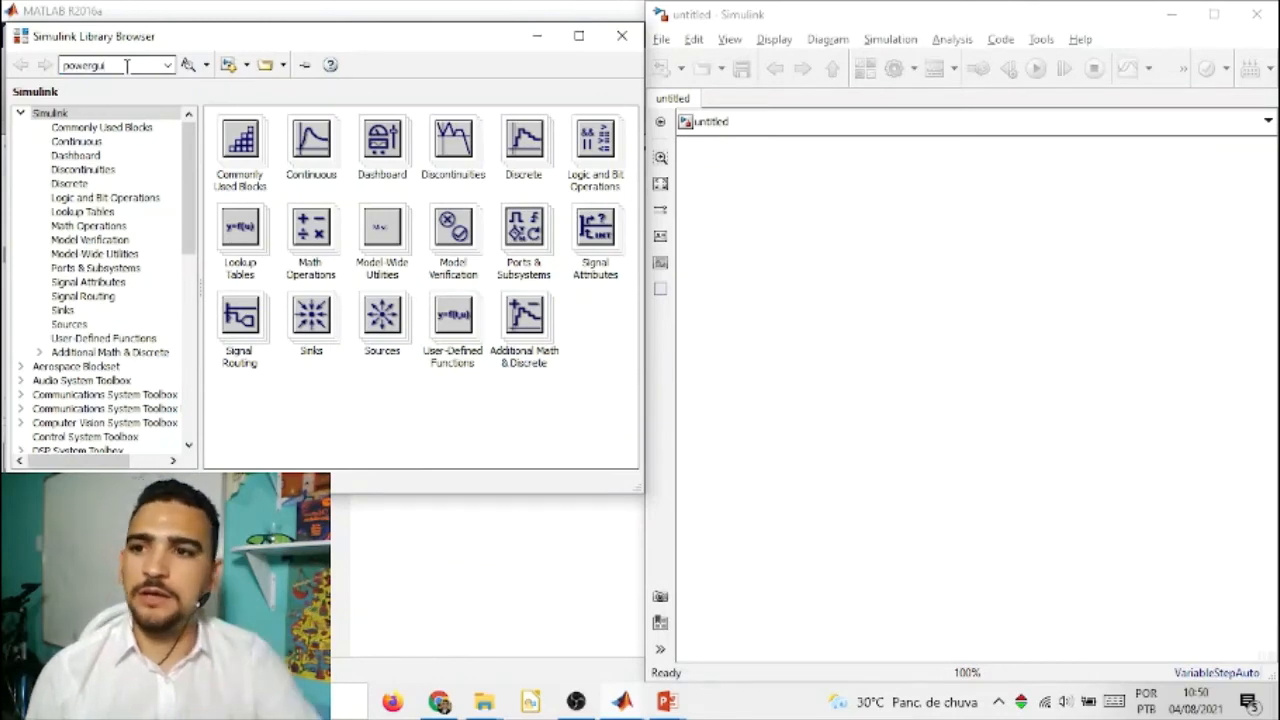
key(Return)
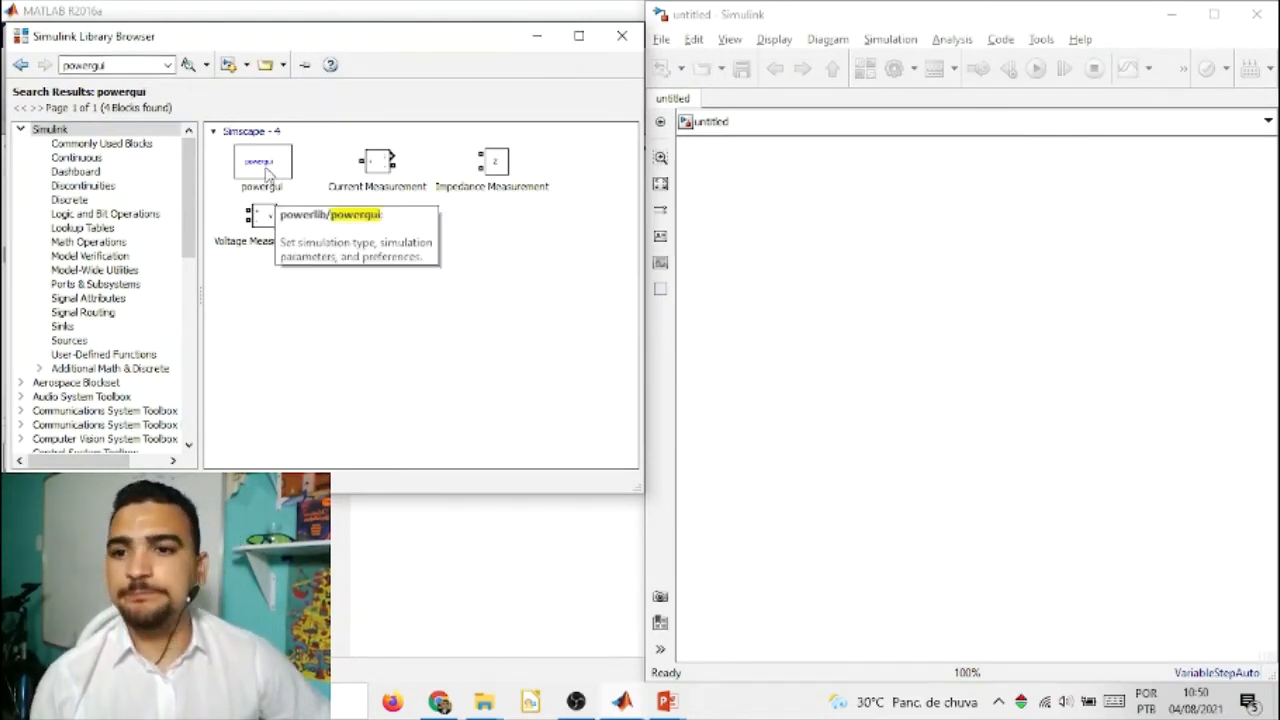
drag(262, 168, 740, 195)
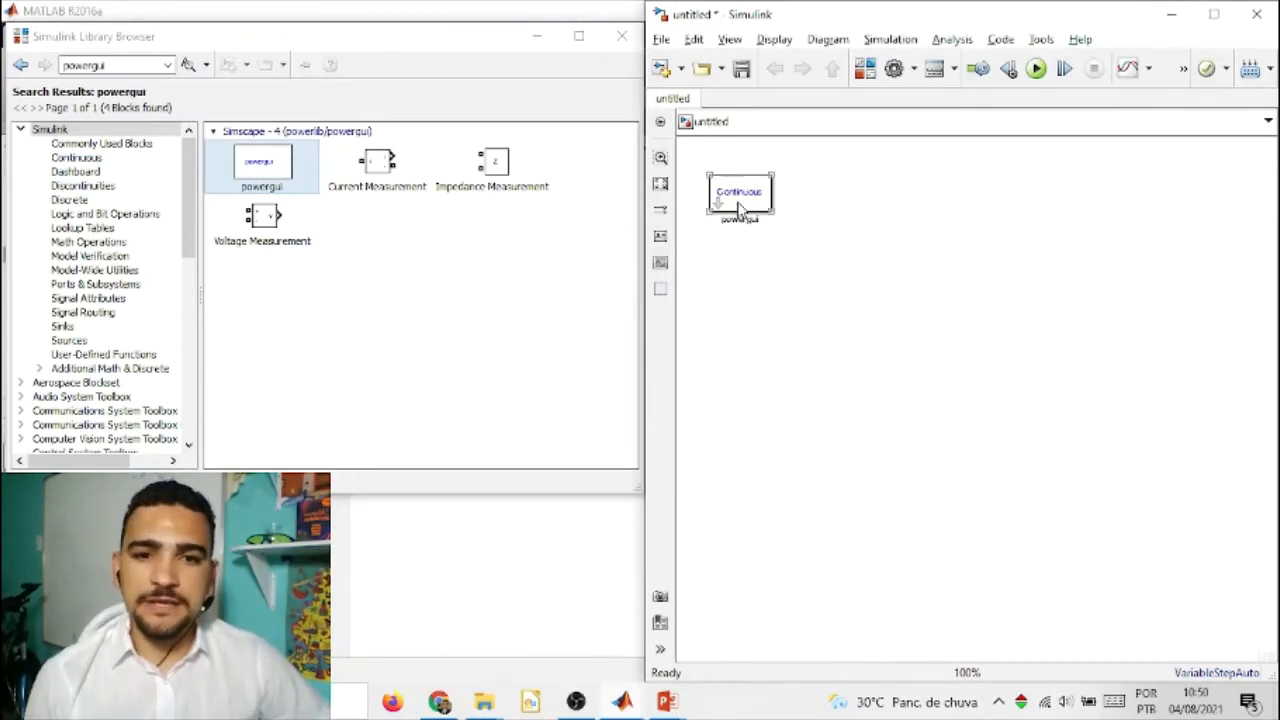
Step: Configure the powergui block with Discrete simulation type and a sample time of Ts
click(740, 207)
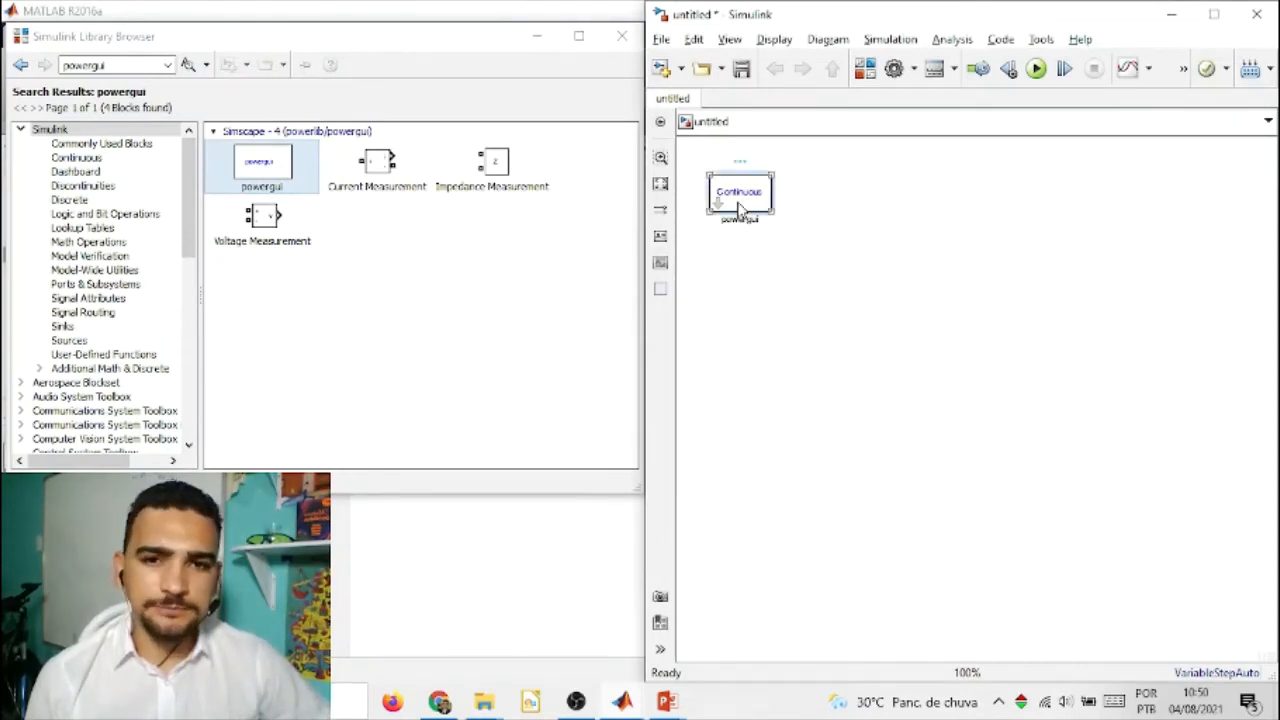
double_click(740, 207)
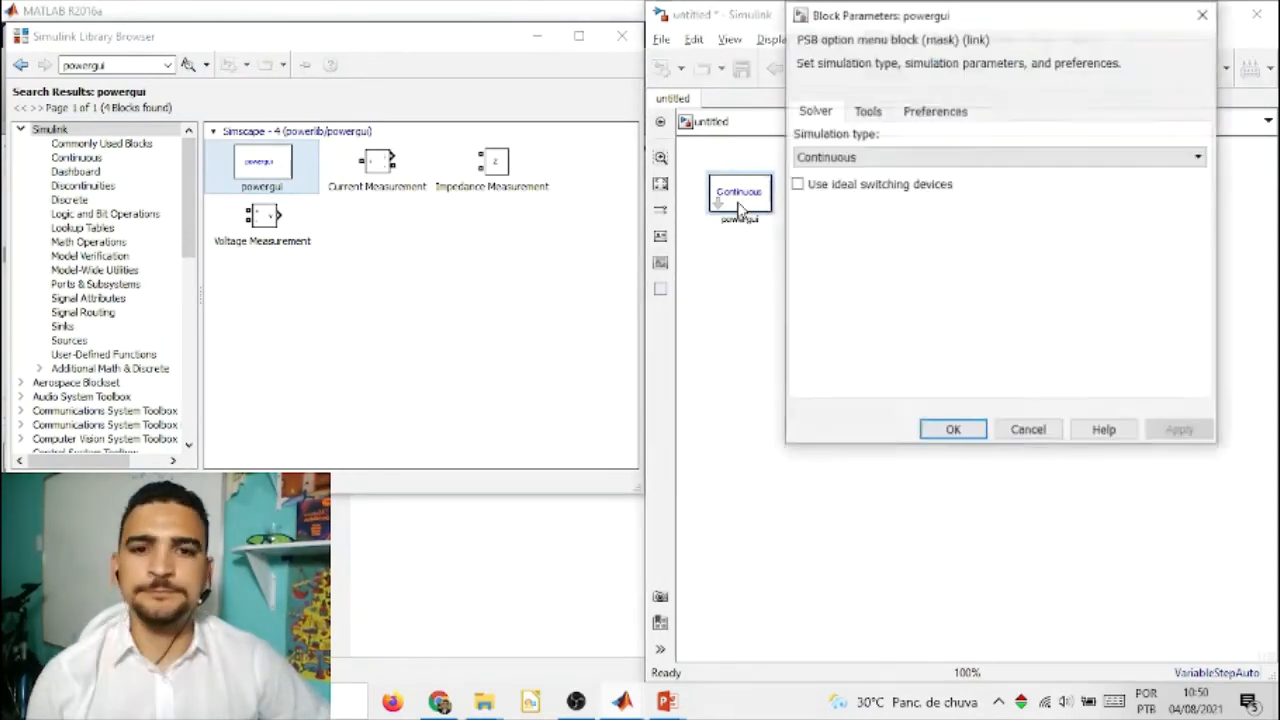
click(850, 158)
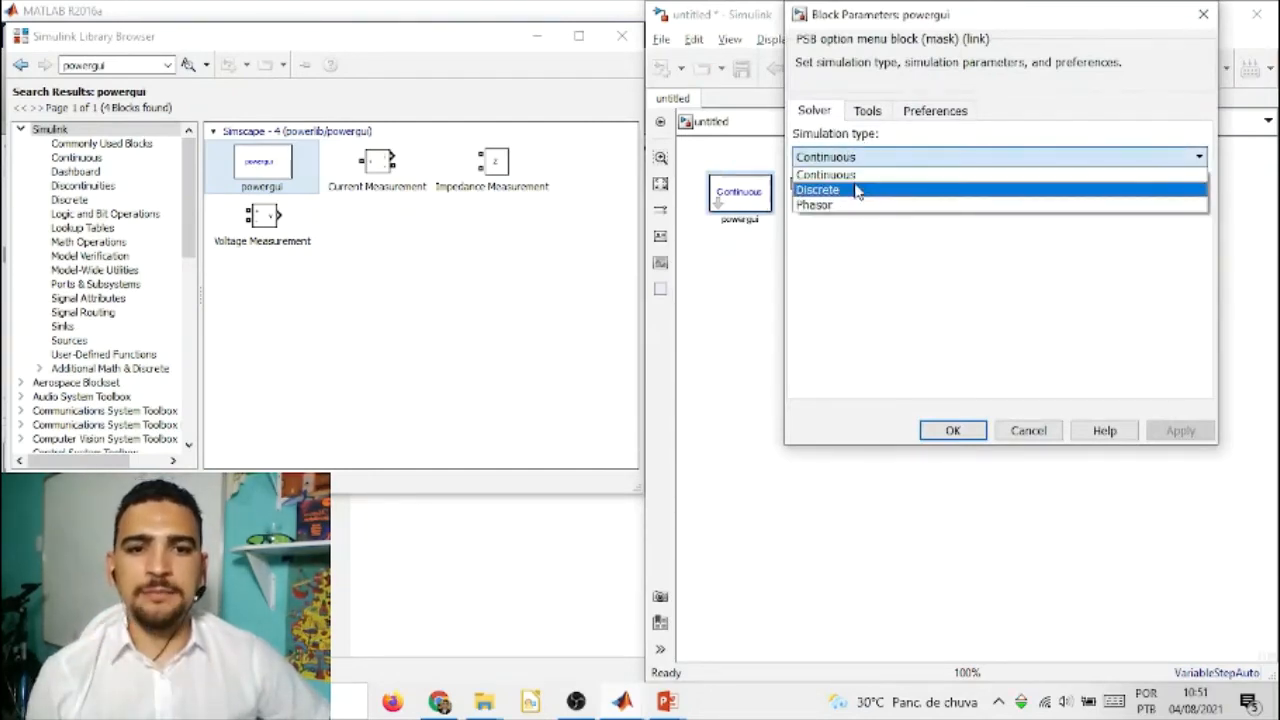
click(857, 191)
double_click(845, 255)
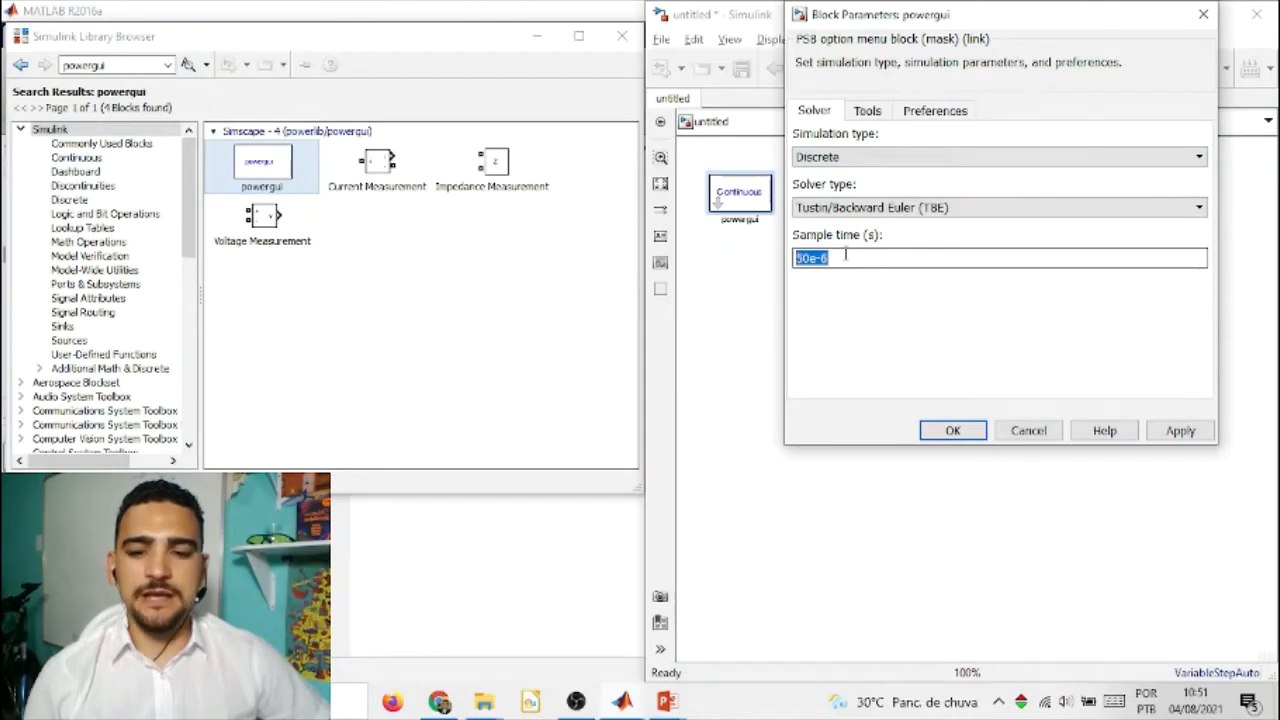
text(Ts)
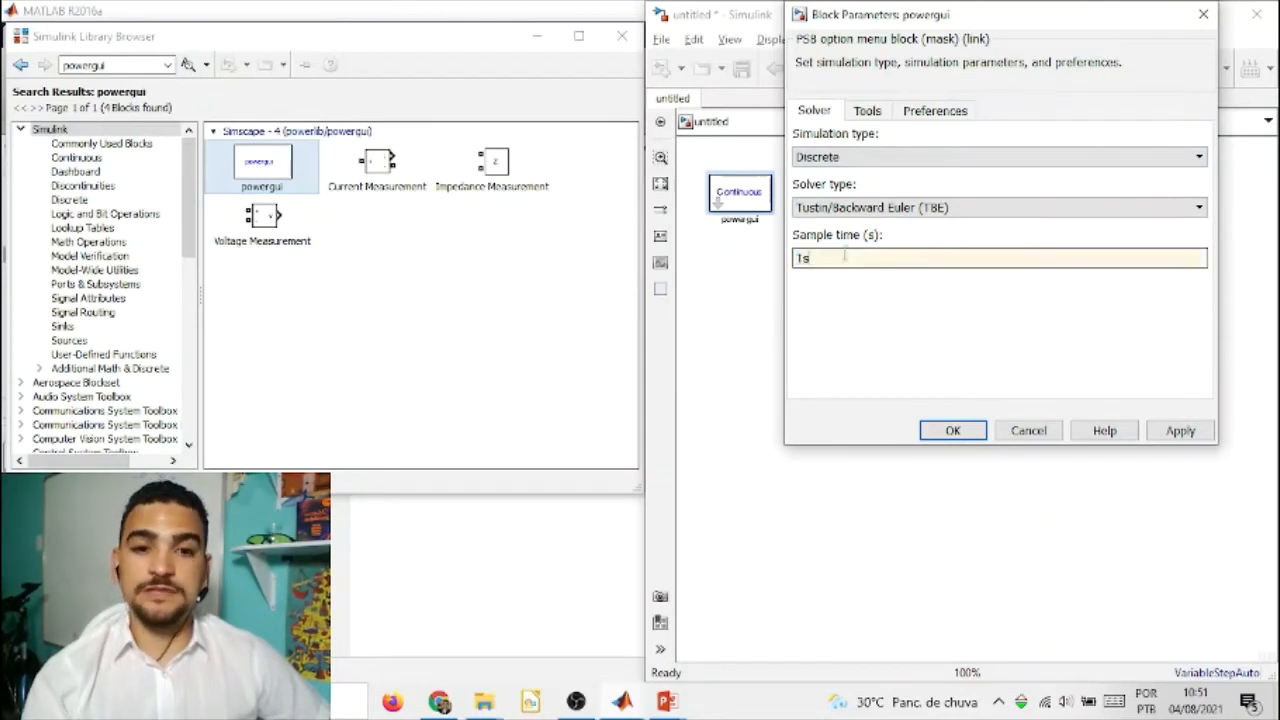
click(953, 431)
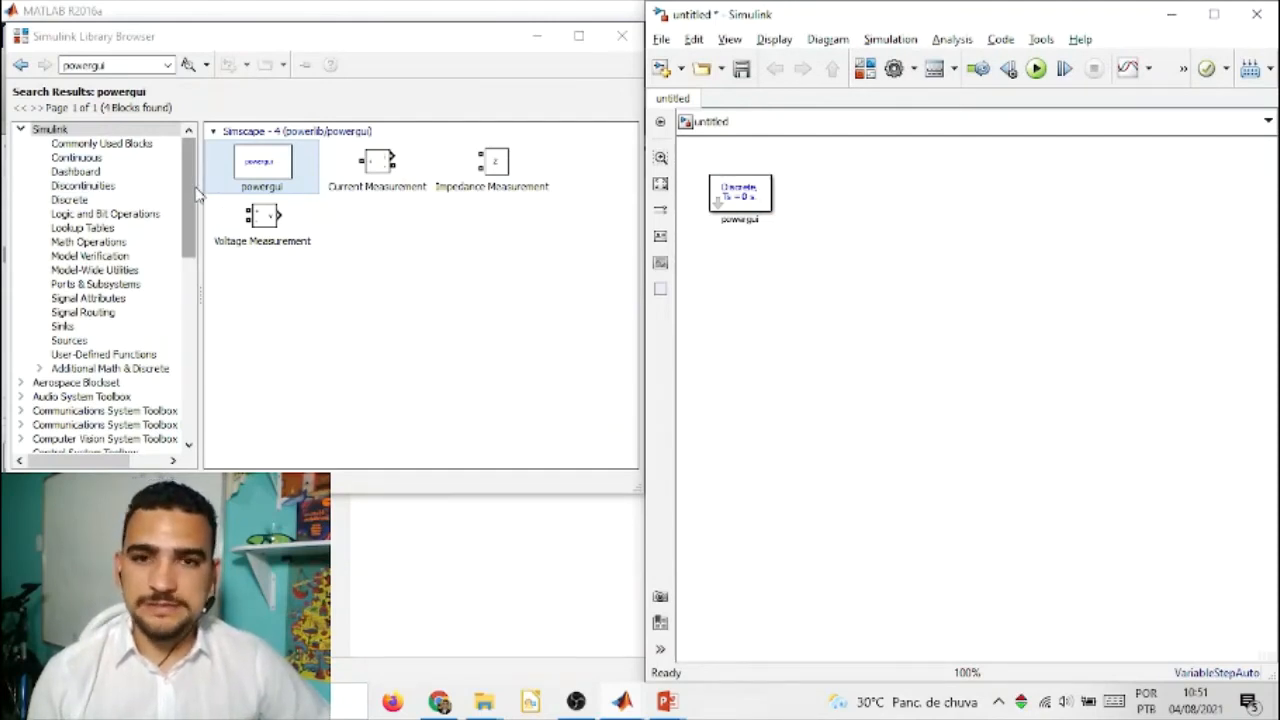
Step: Add DC Voltage Source, Series RLC Branch and Ground blocks from Simscape Power Systems Specialized Technology in a row beside powergui
drag(188, 185, 186, 367)
click(20, 340)
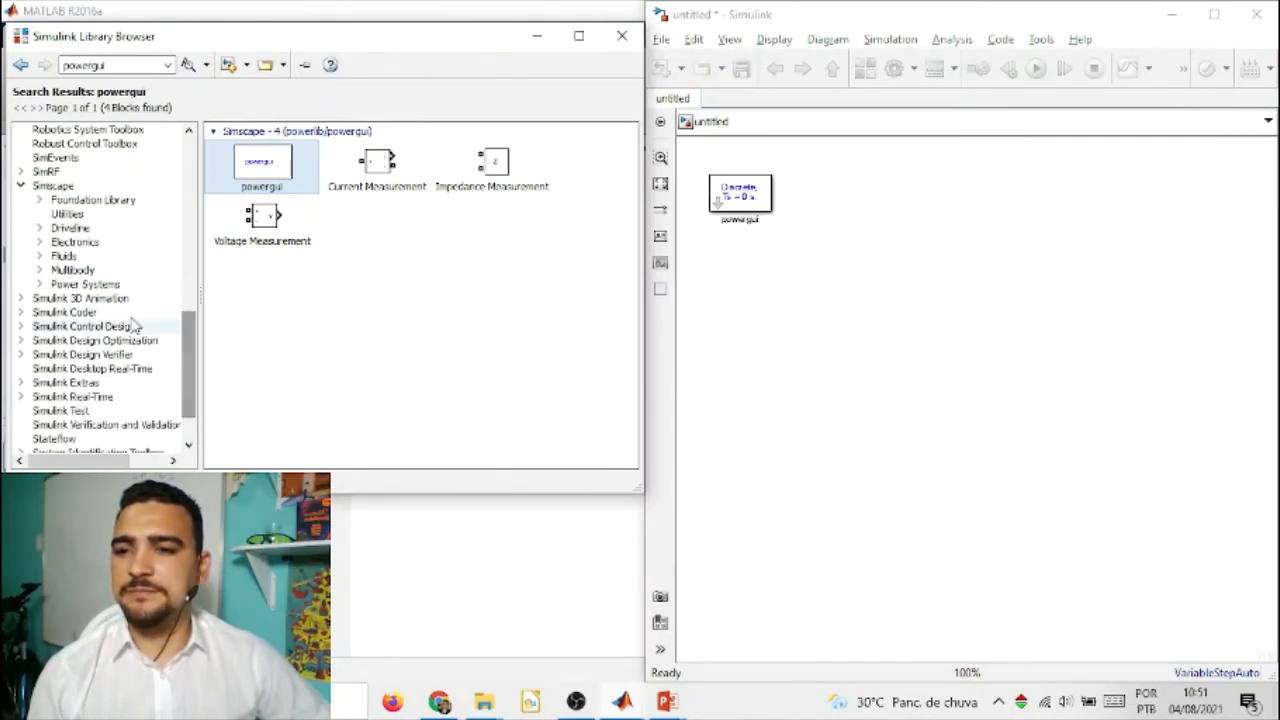
click(38, 285)
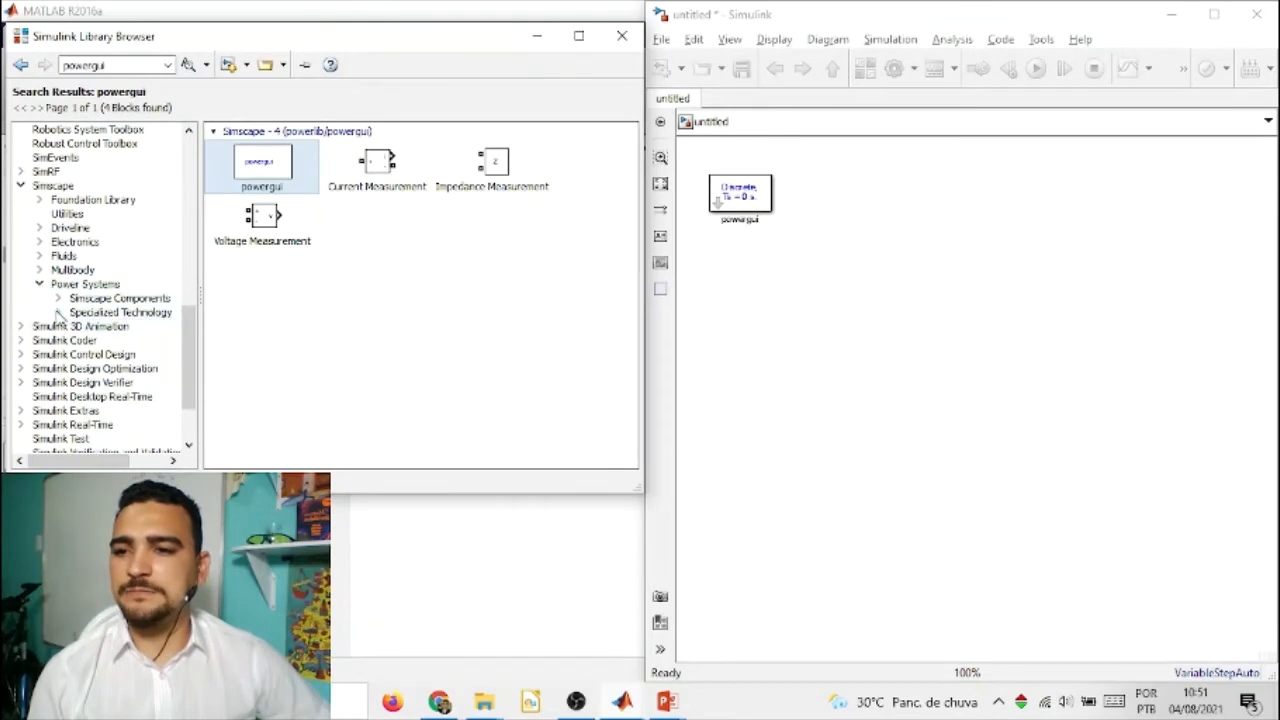
click(57, 312)
drag(197, 341, 196, 368)
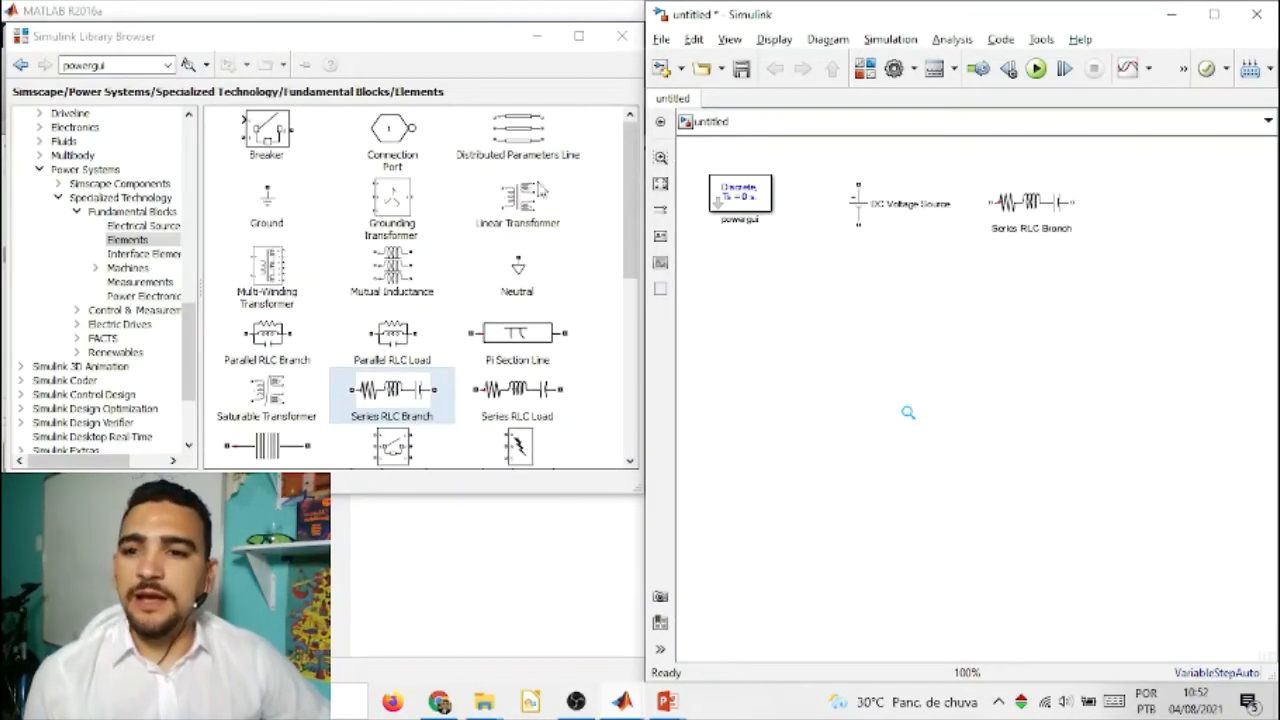
click(282, 205)
drag(312, 215, 1160, 210)
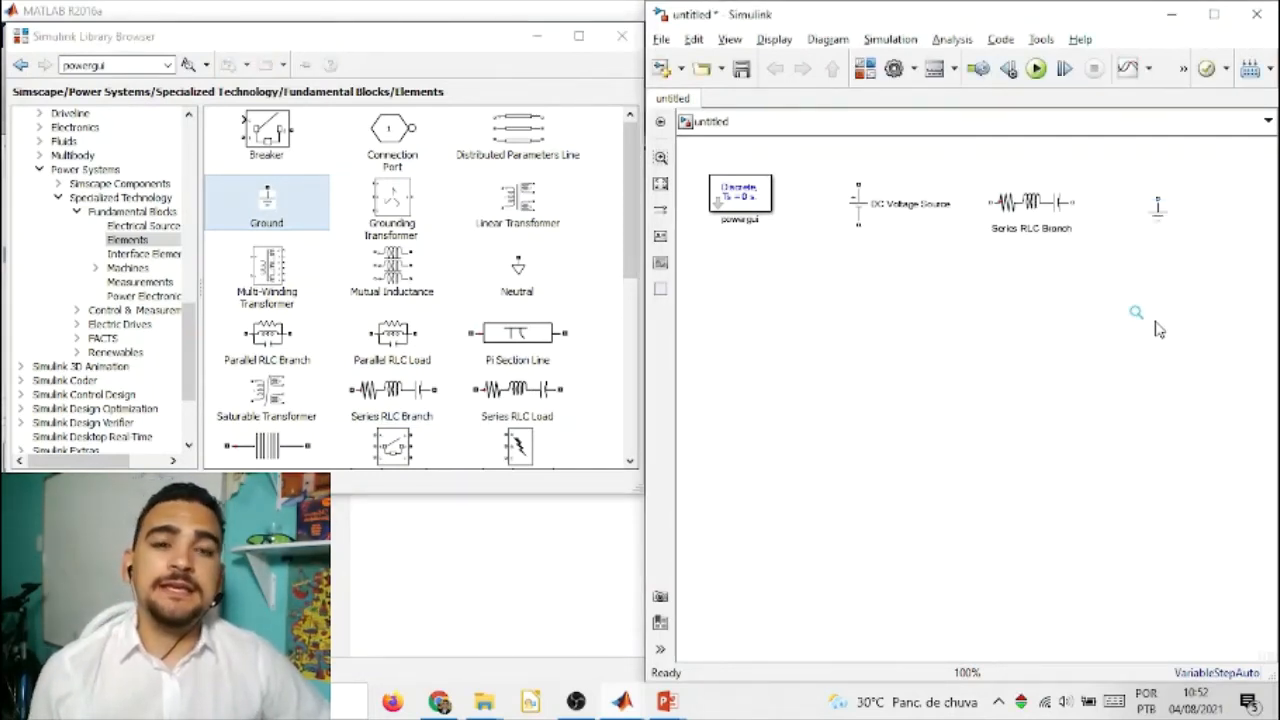
Step: Set the DC Voltage Source amplitude to the variable Vcc
double_click(860, 212)
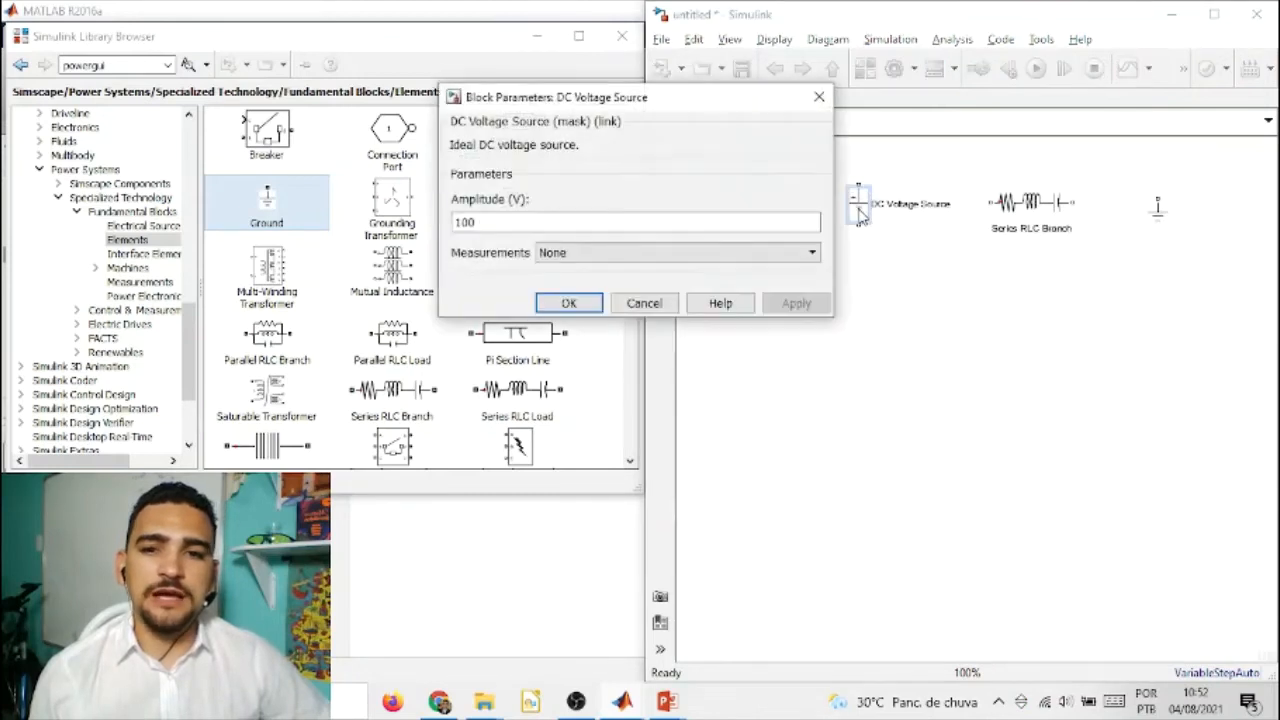
text(Vcc)
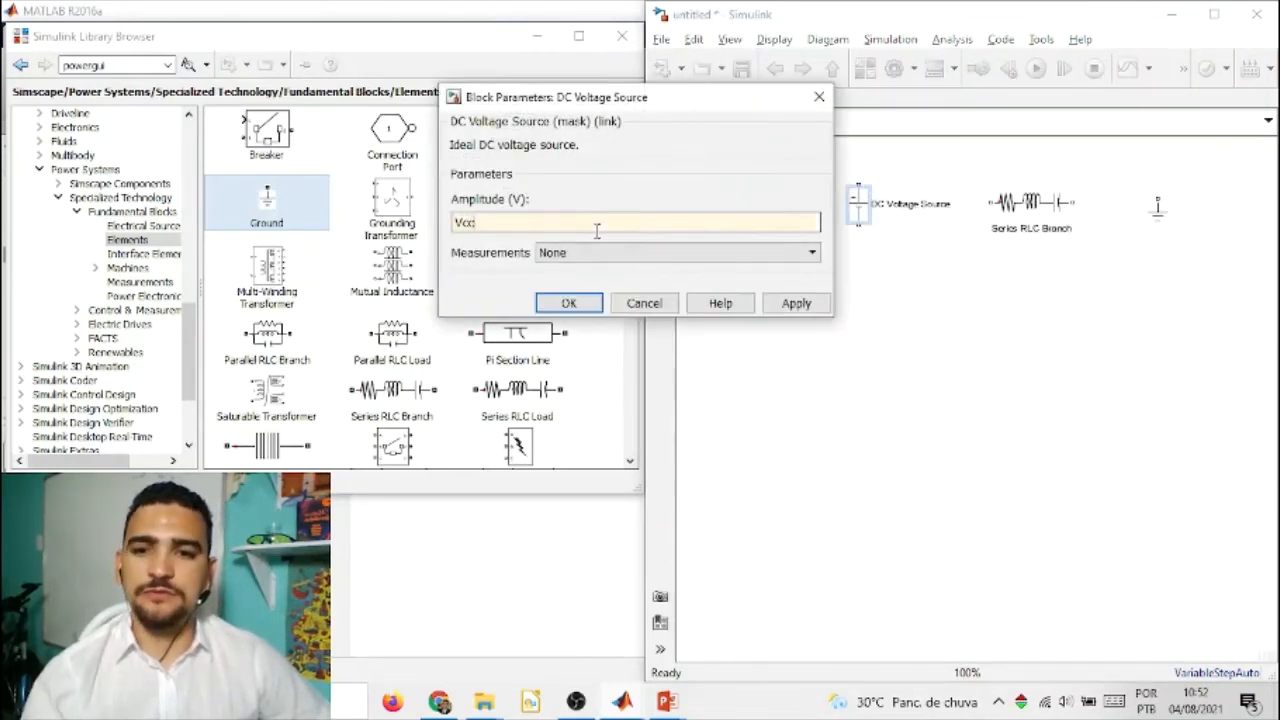
click(568, 303)
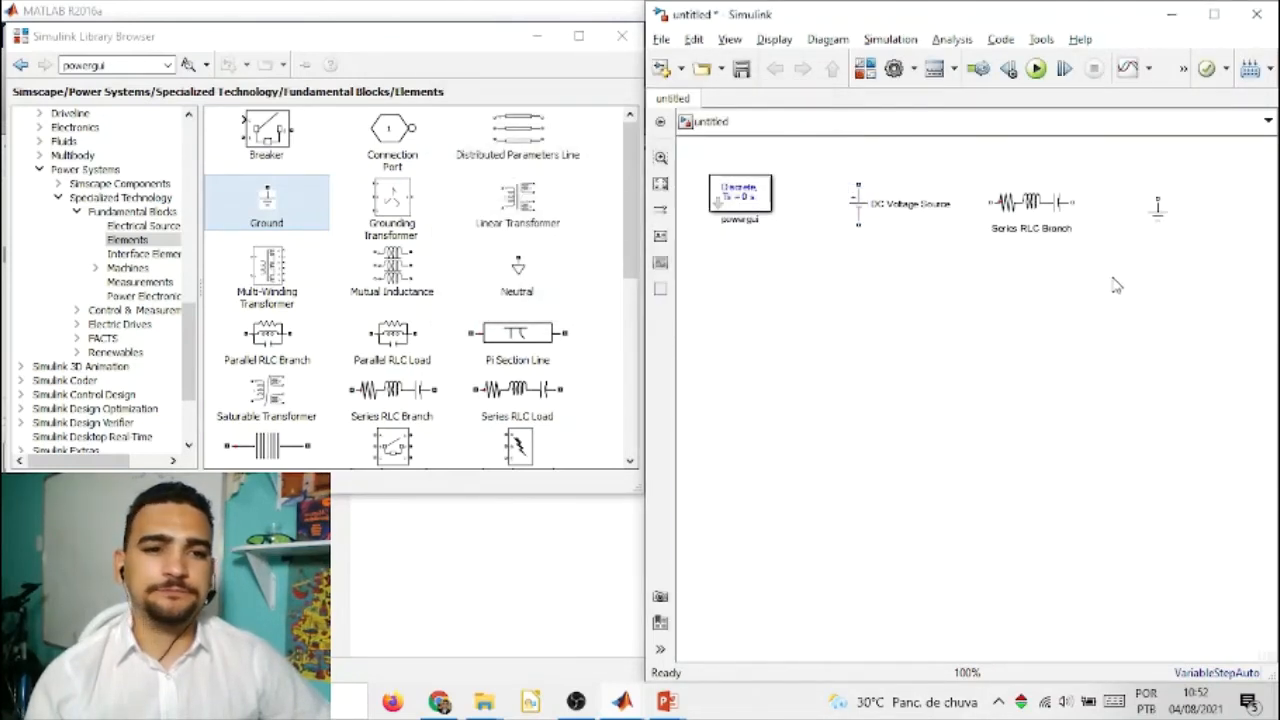
Step: Configure the Series RLC Branch as type RL with resistance R and inductance L
click(1020, 203)
double_click(1020, 205)
click(717, 150)
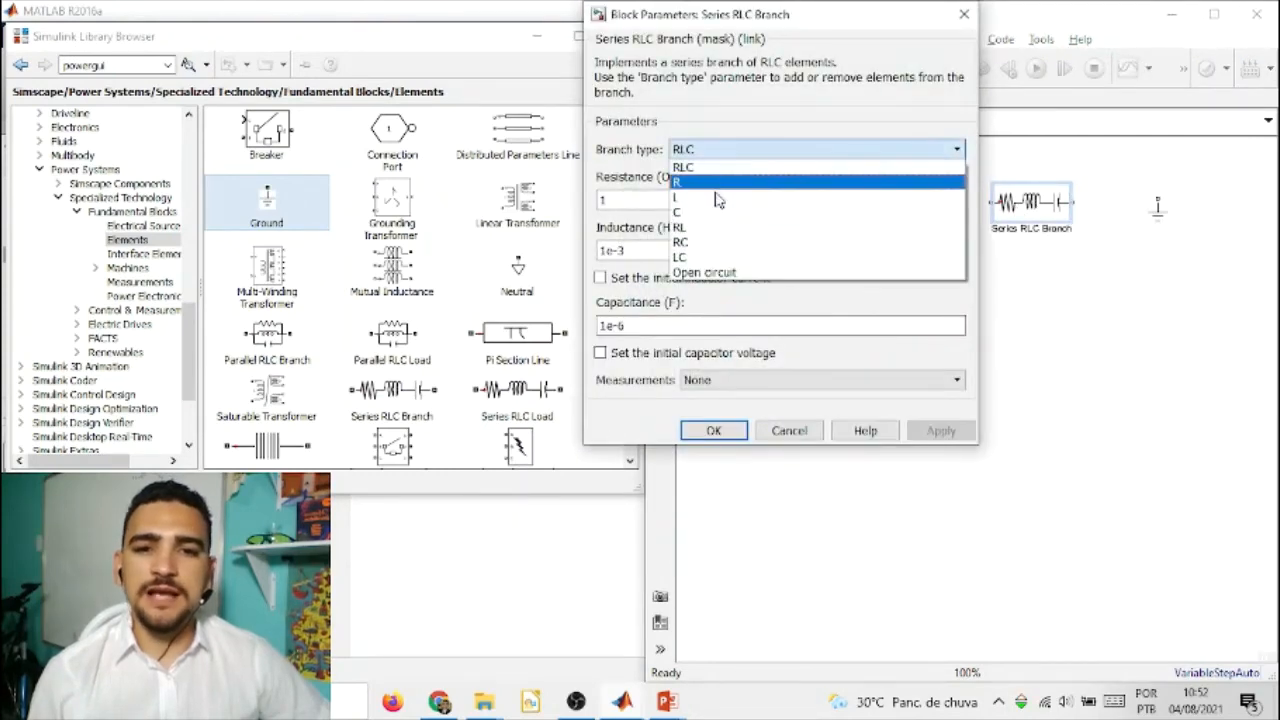
click(717, 231)
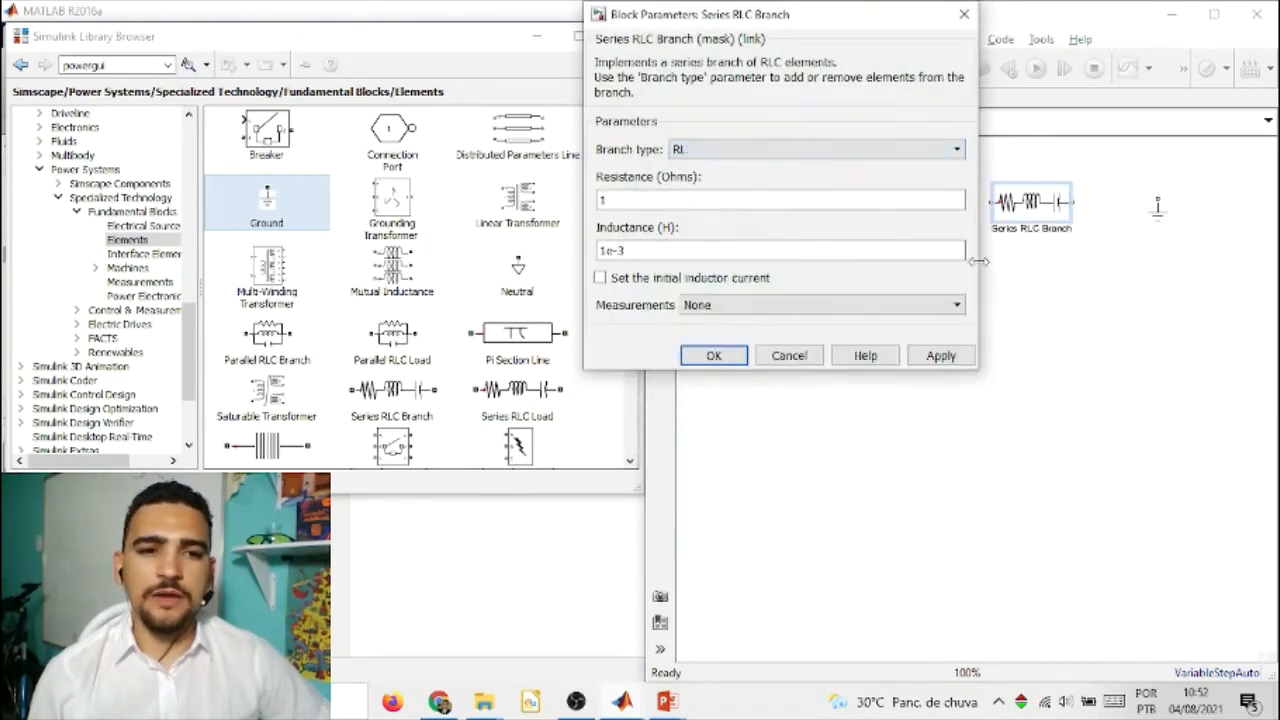
double_click(677, 201)
text(R)
double_click(680, 247)
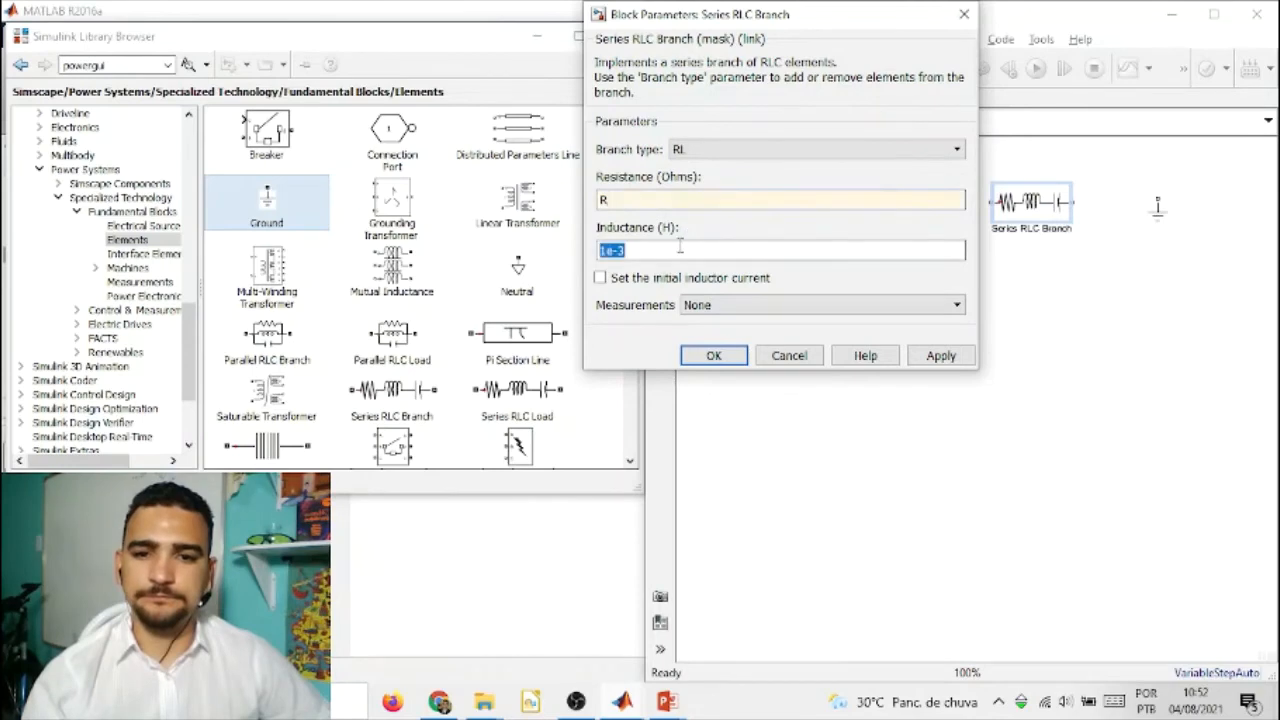
text(L)
key(Return)
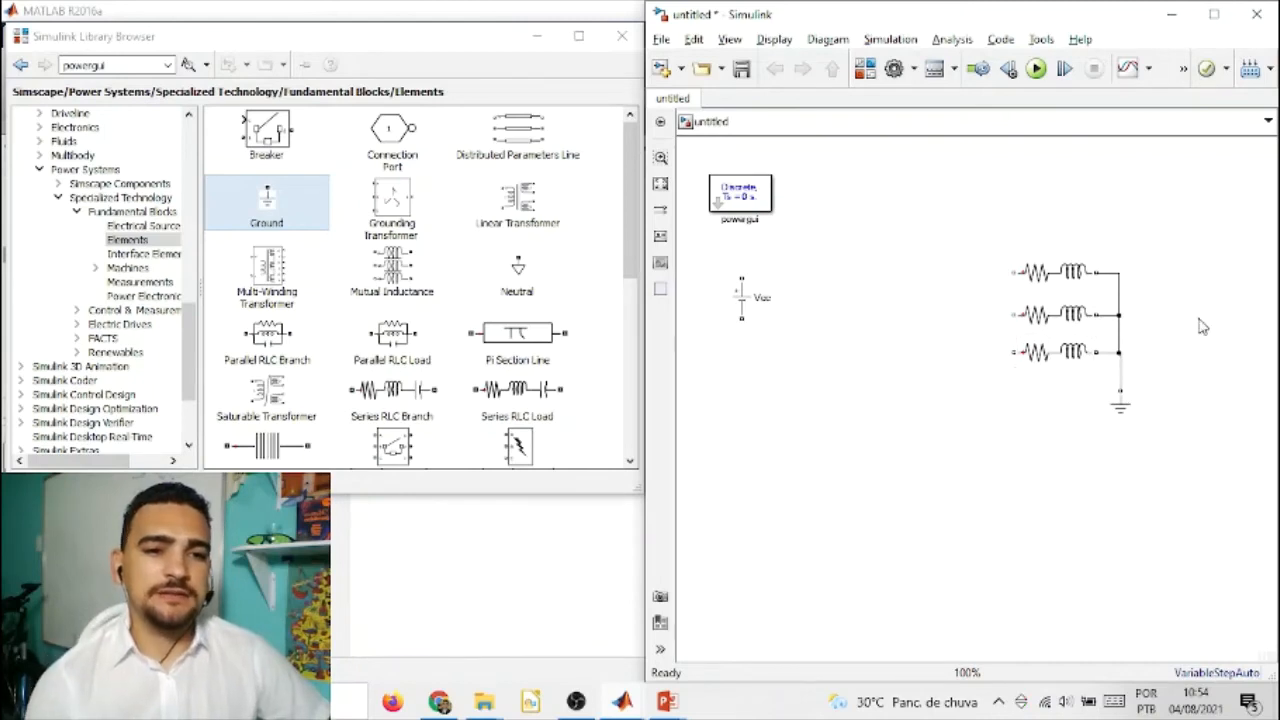
Step: Move the lowest RL branch slightly down to even out the spacing of the three-phase load
click(1072, 363)
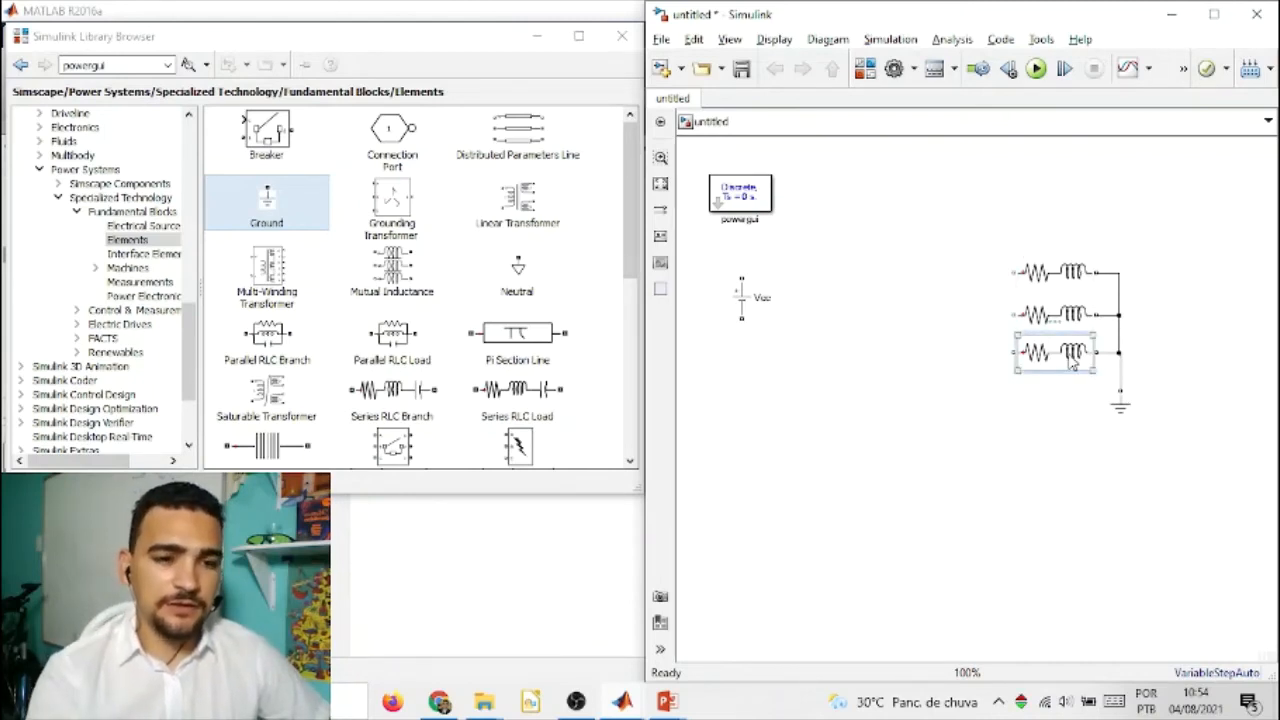
drag(1072, 363, 1072, 367)
click(1192, 358)
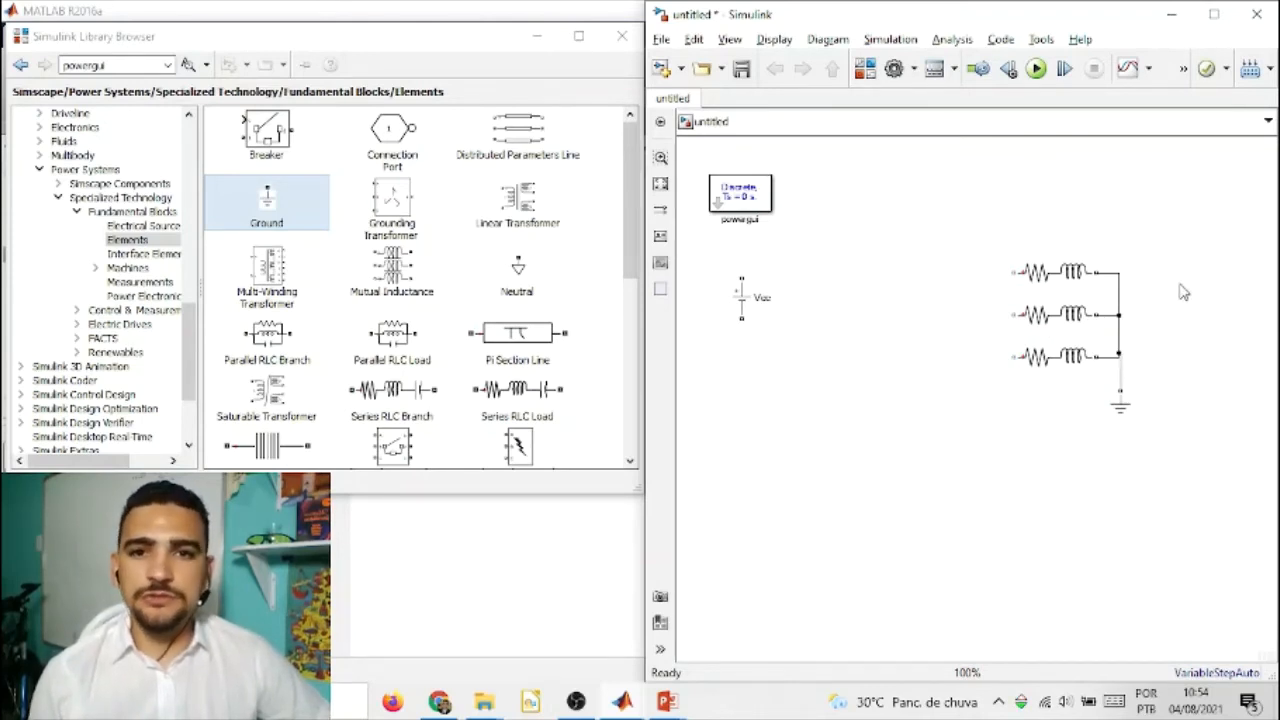
Step: Add a Three-Phase V-I Measurement block before the load and connect its a, b and c outputs to the RL branches
click(140, 282)
drag(377, 210, 952, 248)
drag(972, 297, 1015, 314)
drag(950, 290, 950, 310)
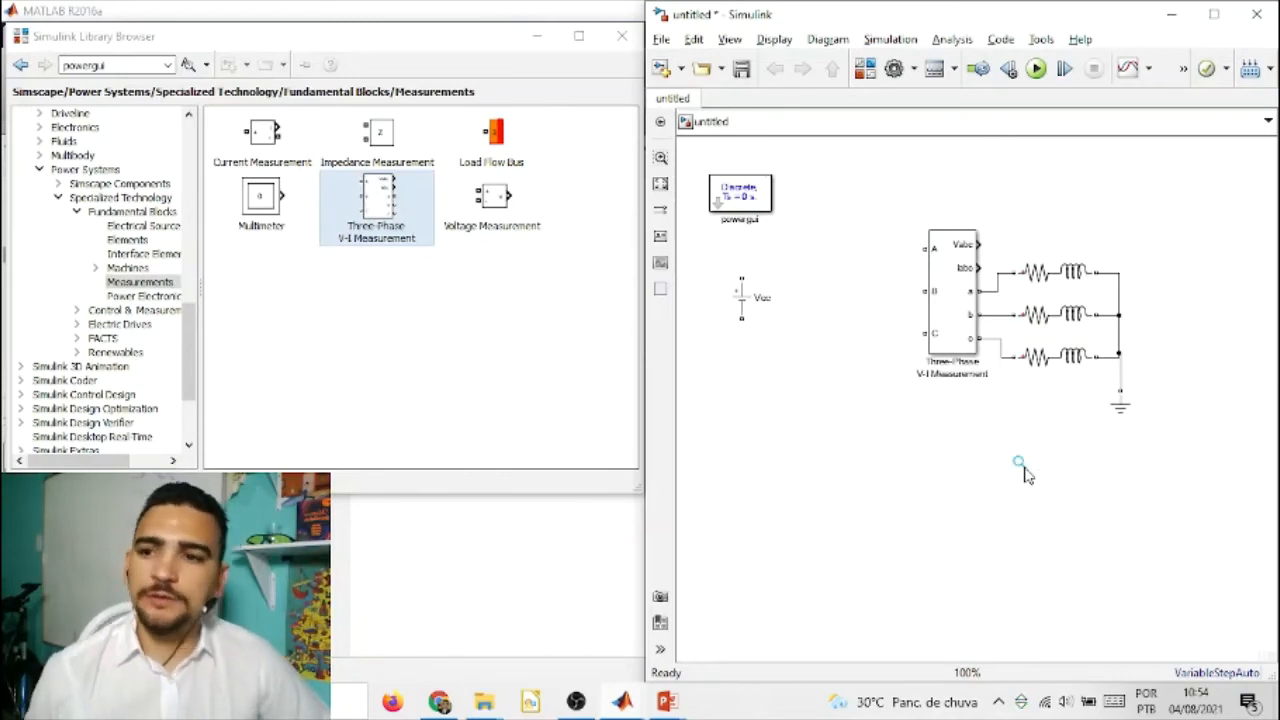
Step: Add a Universal Bridge between the source and the measurement block, flip it so its phase ports face the measurement block, and enlarge it
click(143, 296)
scroll(420, 300, down, 3)
drag(254, 415, 880, 283)
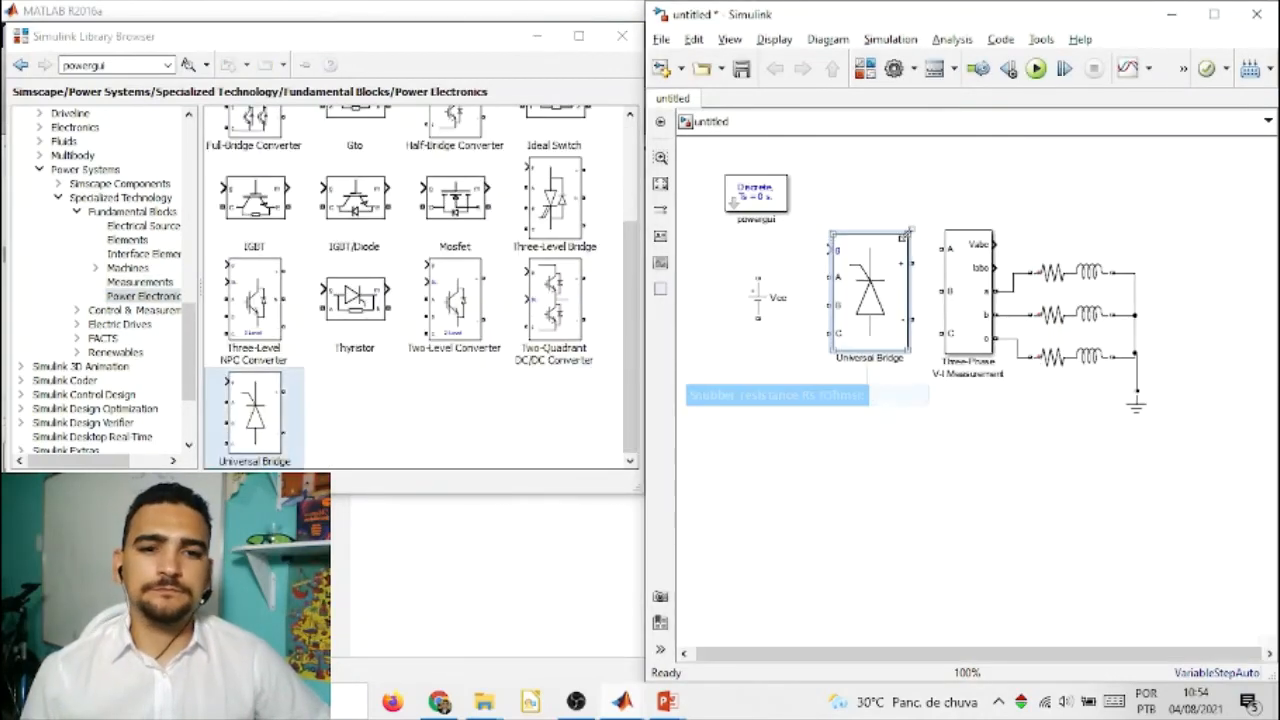
right_click(872, 290)
click(1050, 400)
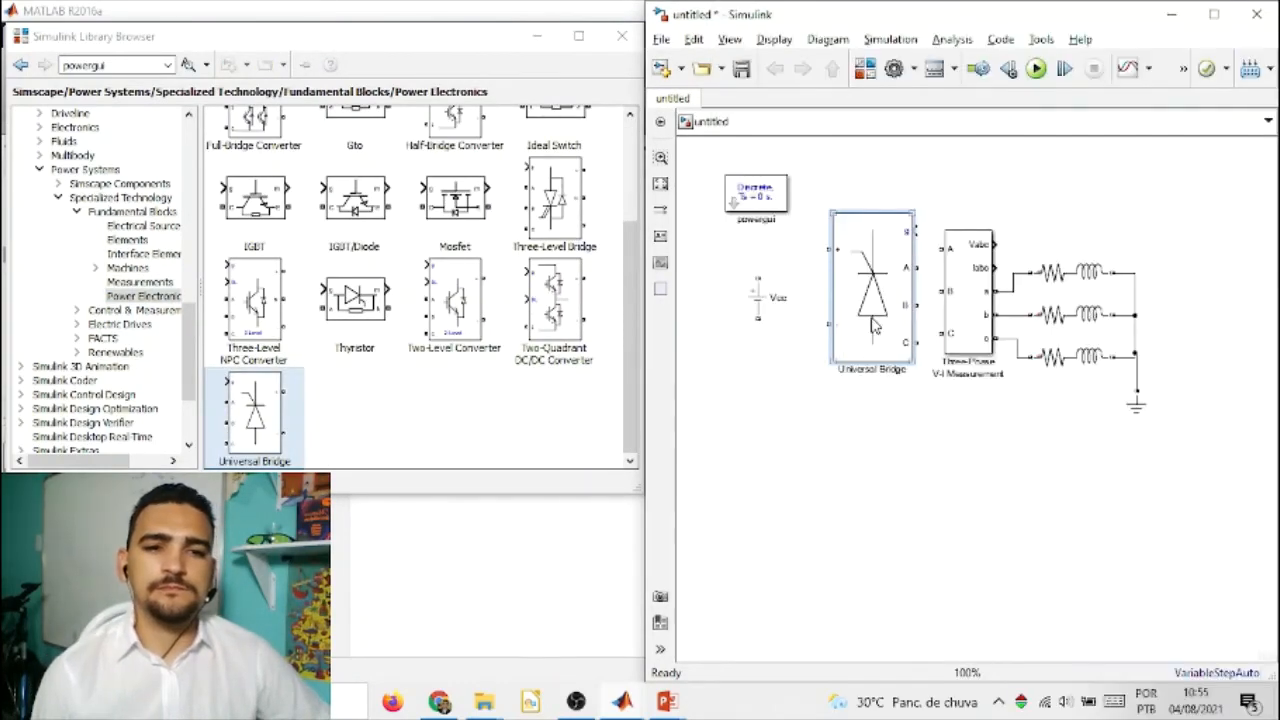
drag(832, 212, 813, 183)
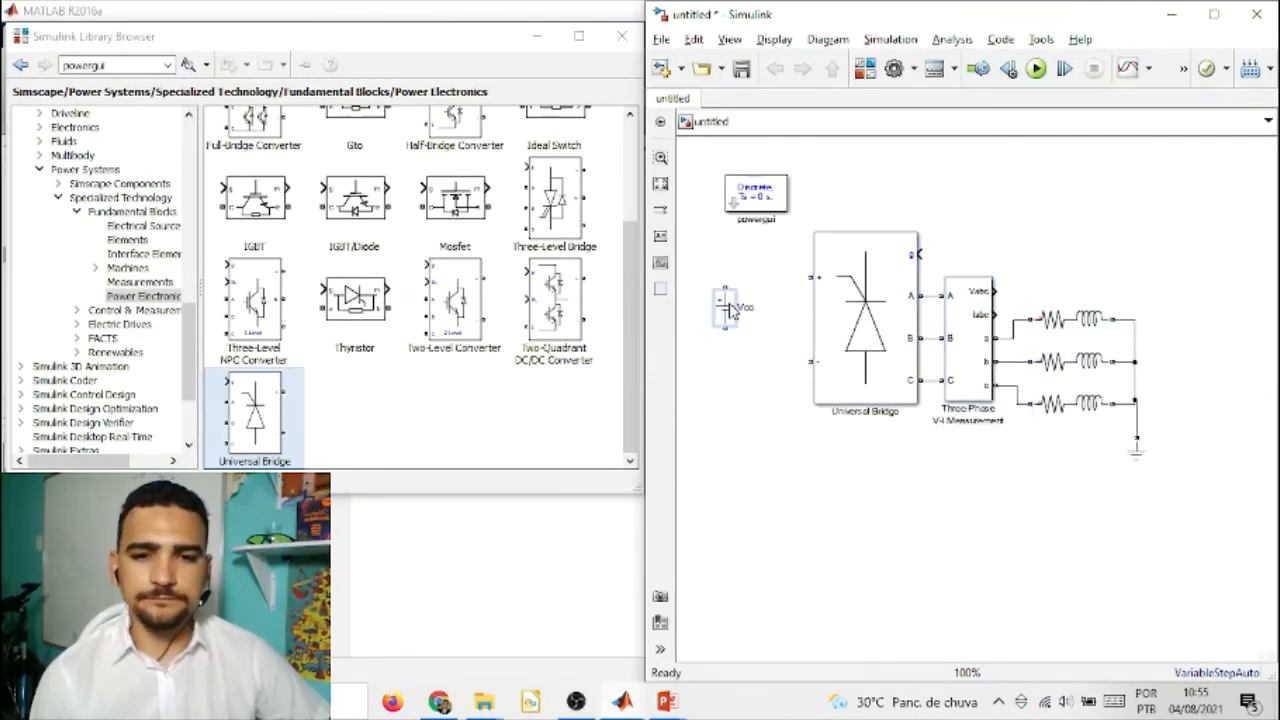
Step: Configure the branch beside the DC source as type RC with resistance 0.1 ohms and capacitance C
click(785, 333)
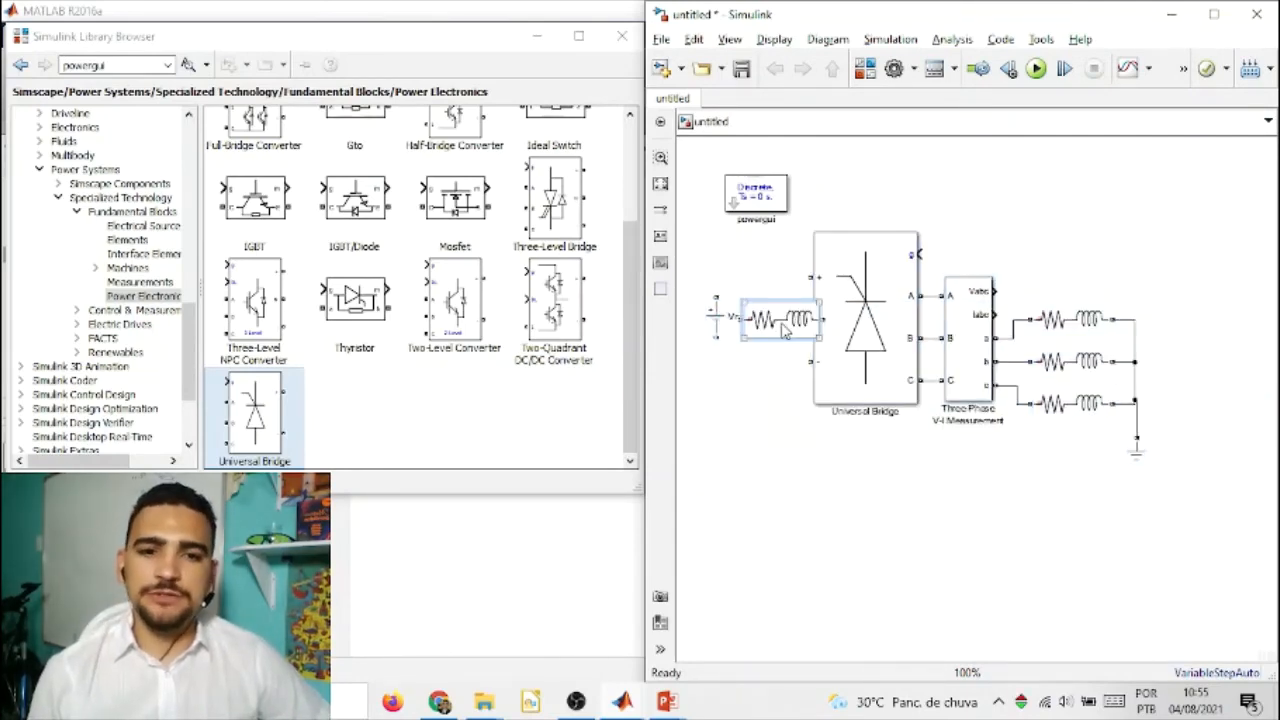
double_click(785, 333)
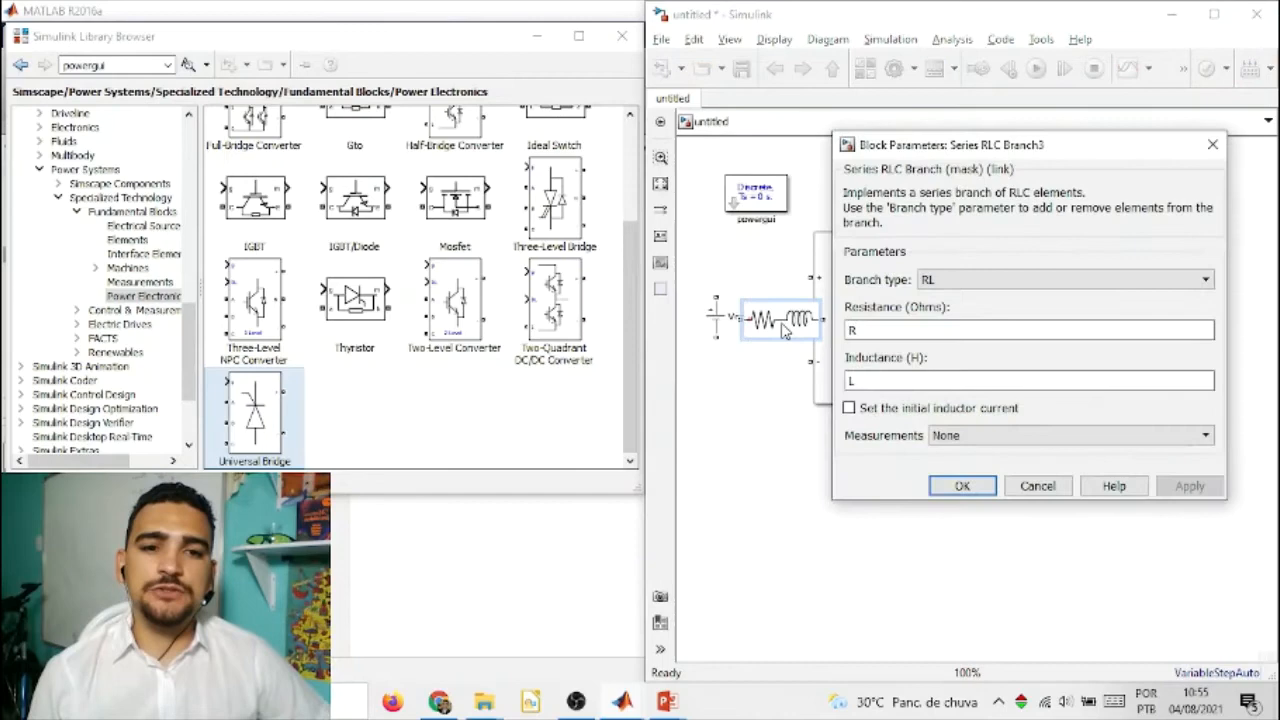
click(950, 280)
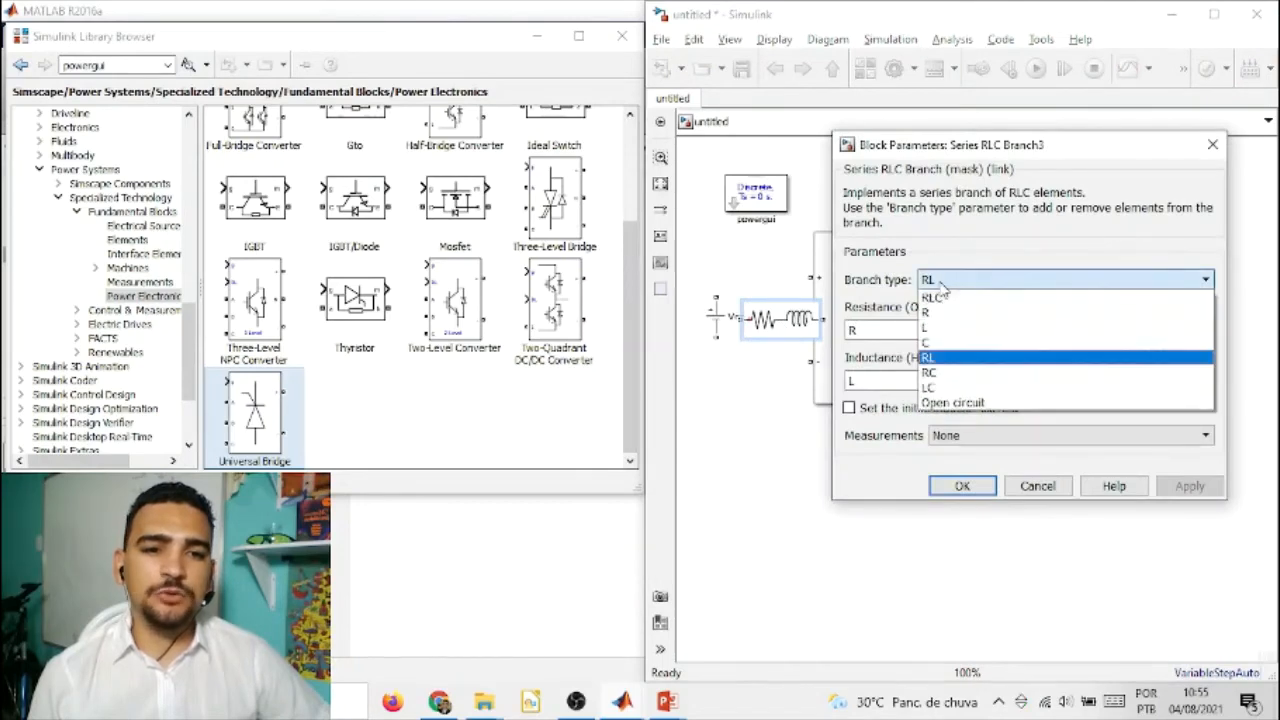
click(945, 372)
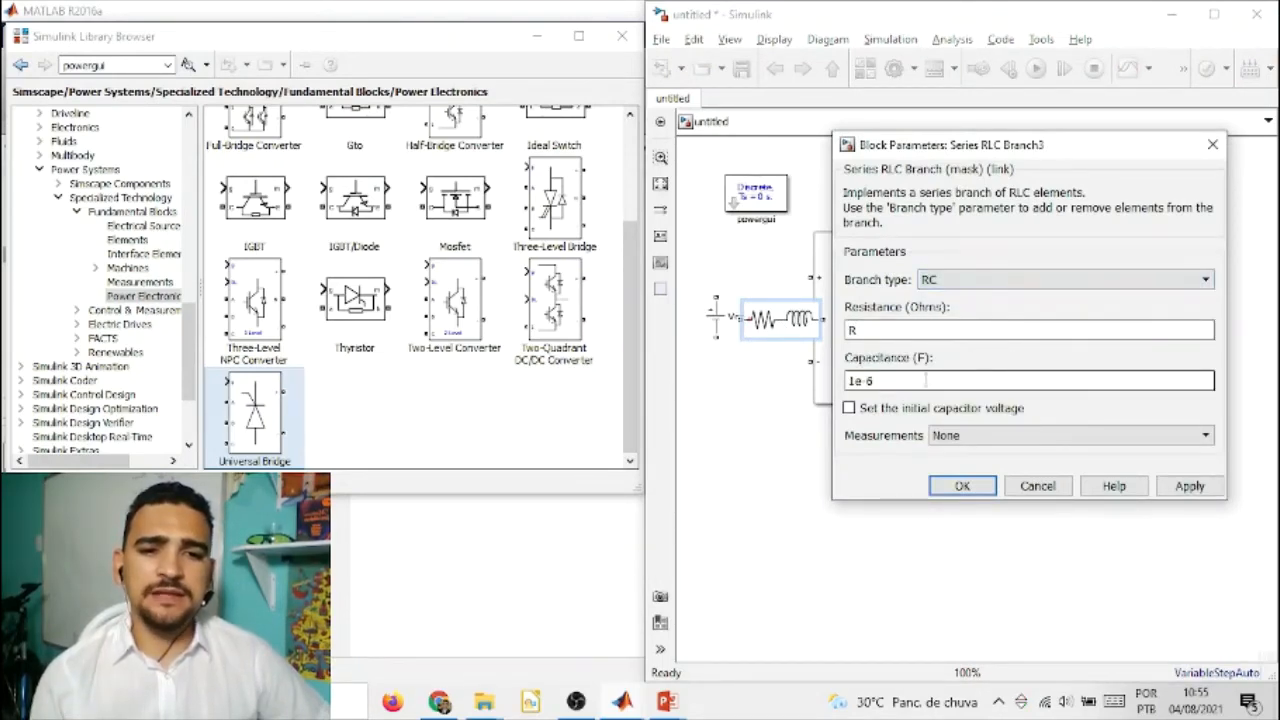
double_click(900, 335)
text(0.)
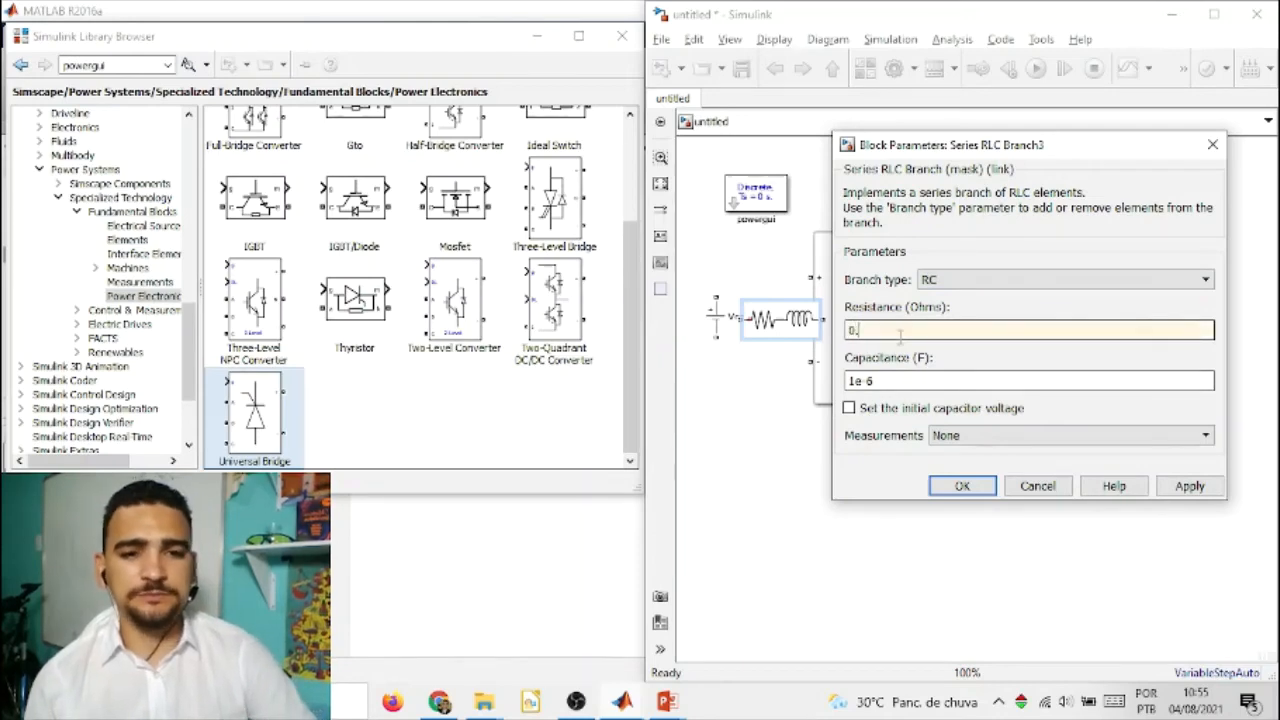
text(1)
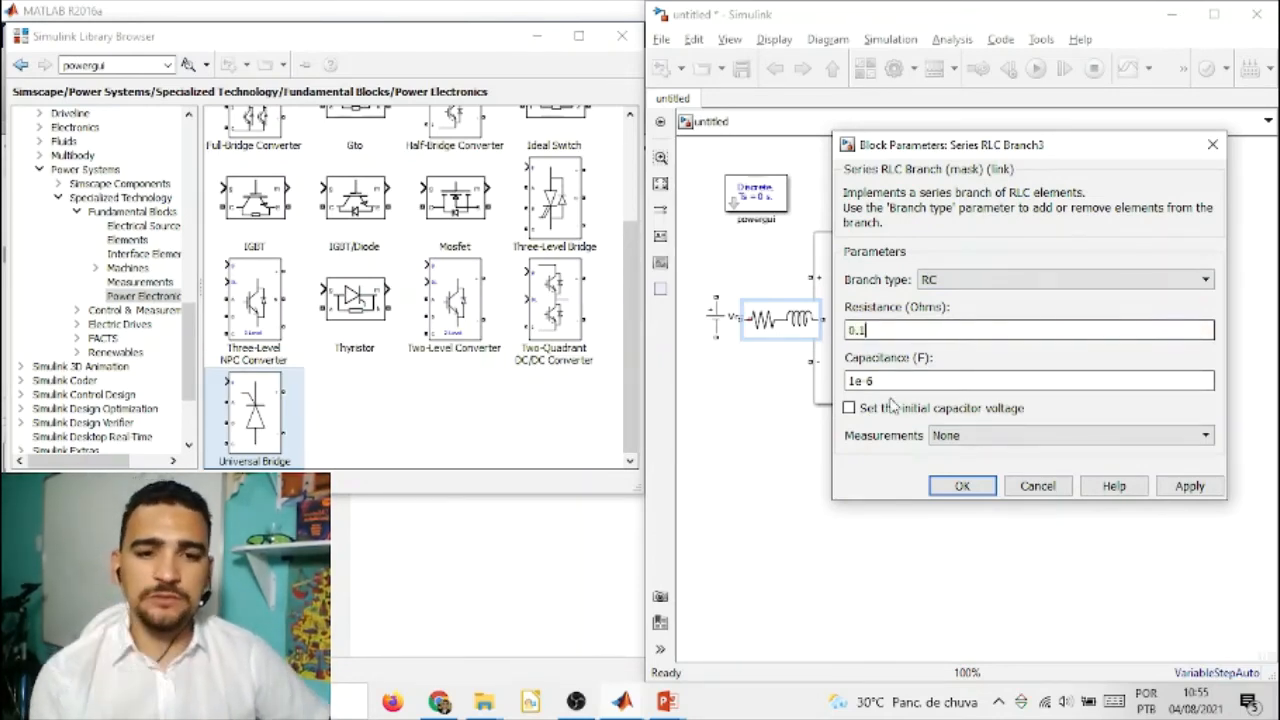
double_click(890, 381)
text(C)
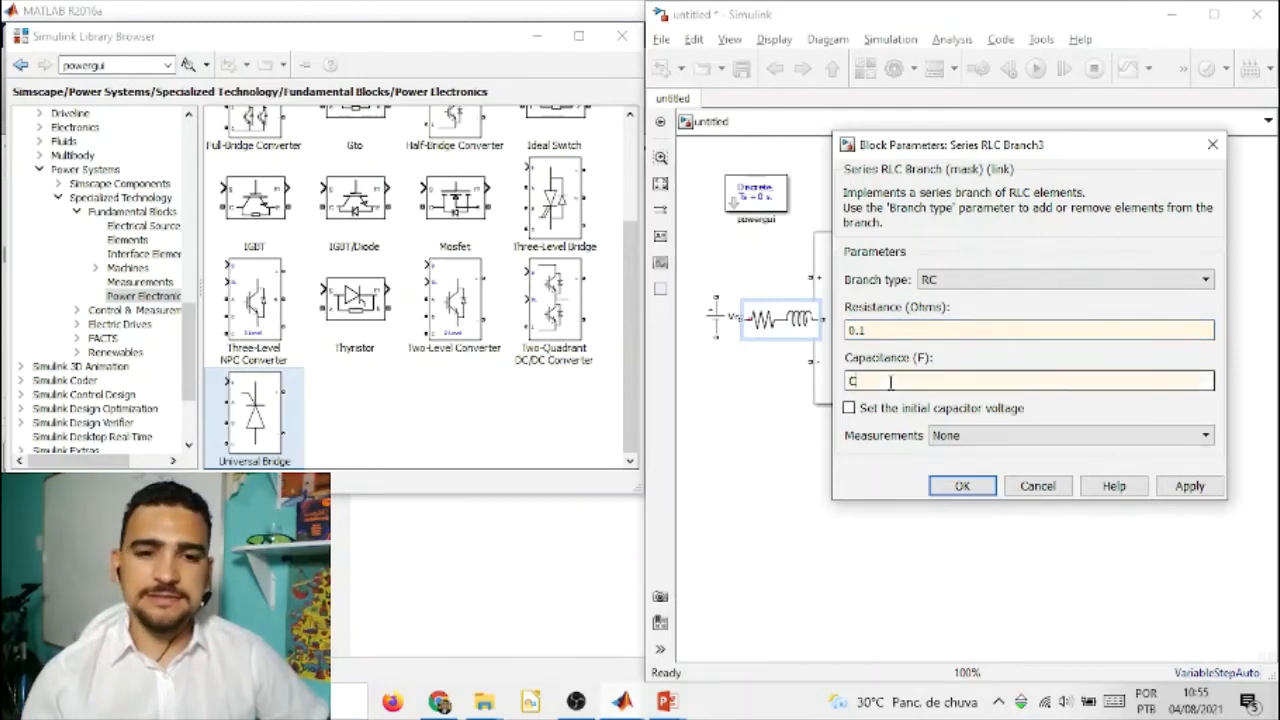
click(962, 485)
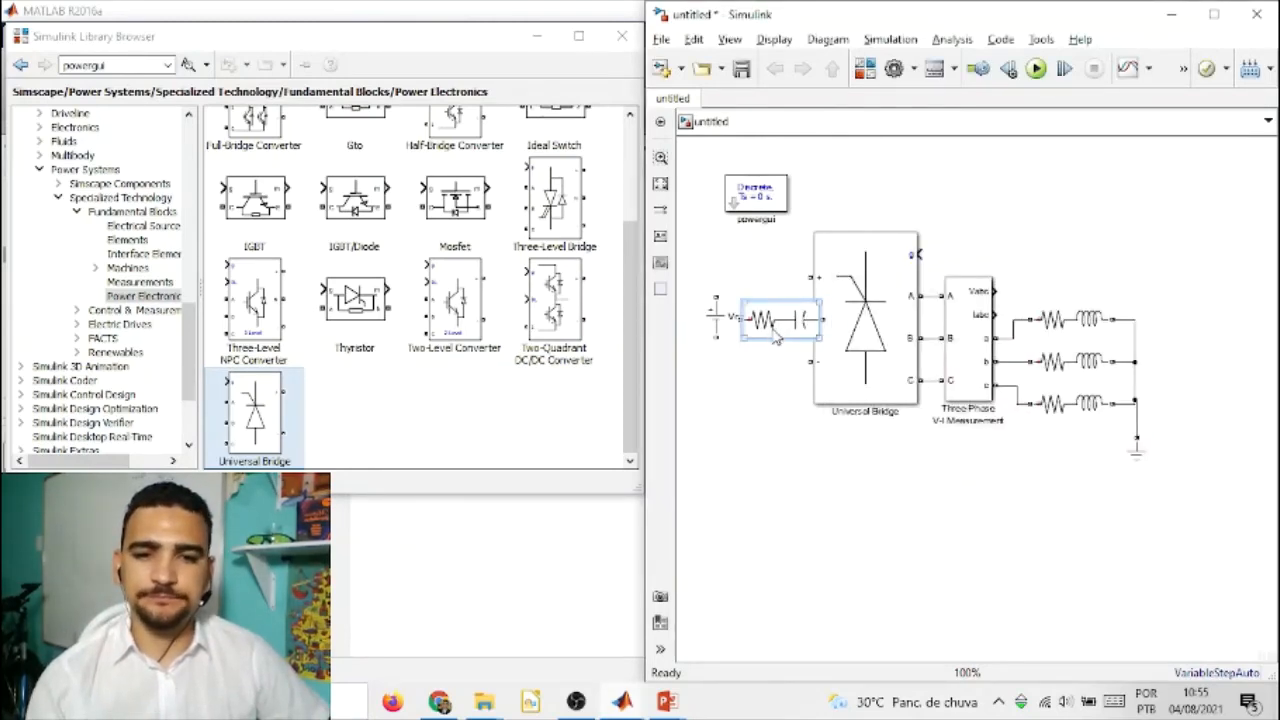
Step: Rotate the RC branch vertically and wire it in parallel with the Vcc source across the Universal Bridge's positive and negative terminals
key(ctrl+r)
drag(776, 318, 757, 252)
drag(757, 352, 808, 360)
drag(706, 340, 757, 384)
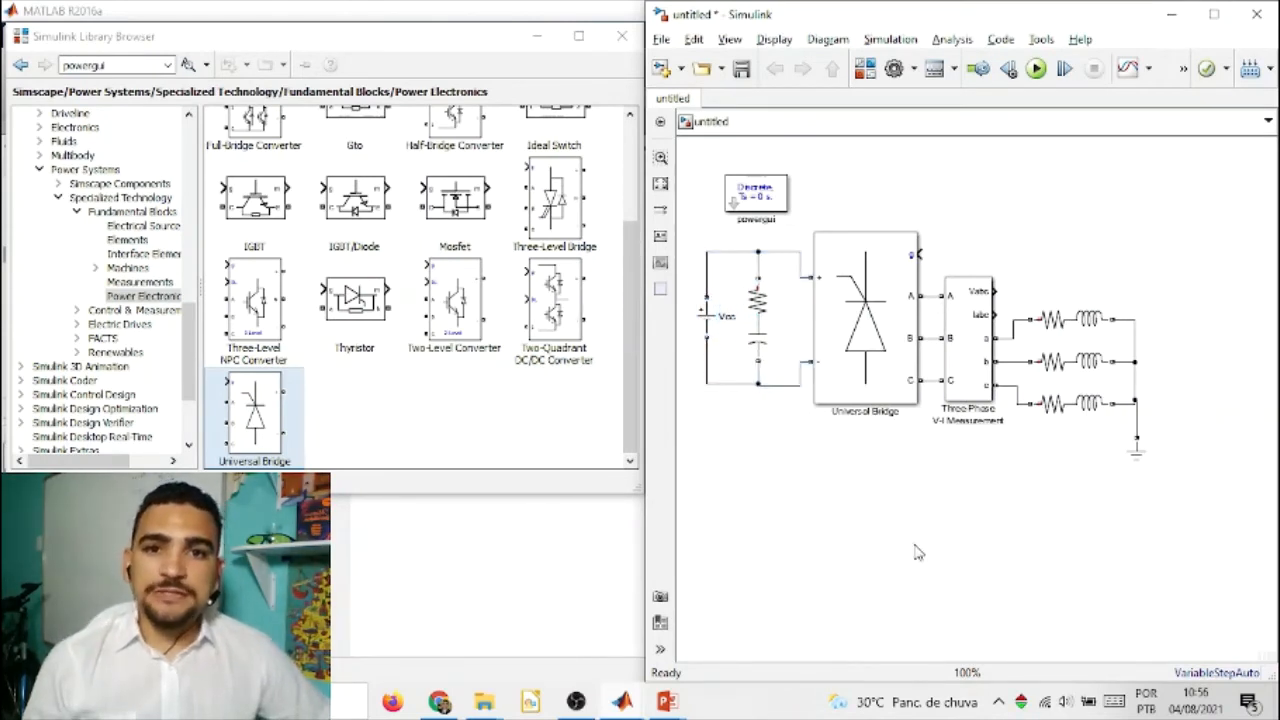
Step: Move the powergui block below the DC source circuit to free the space above the inverter
drag(1160, 524, 682, 228)
click(1035, 206)
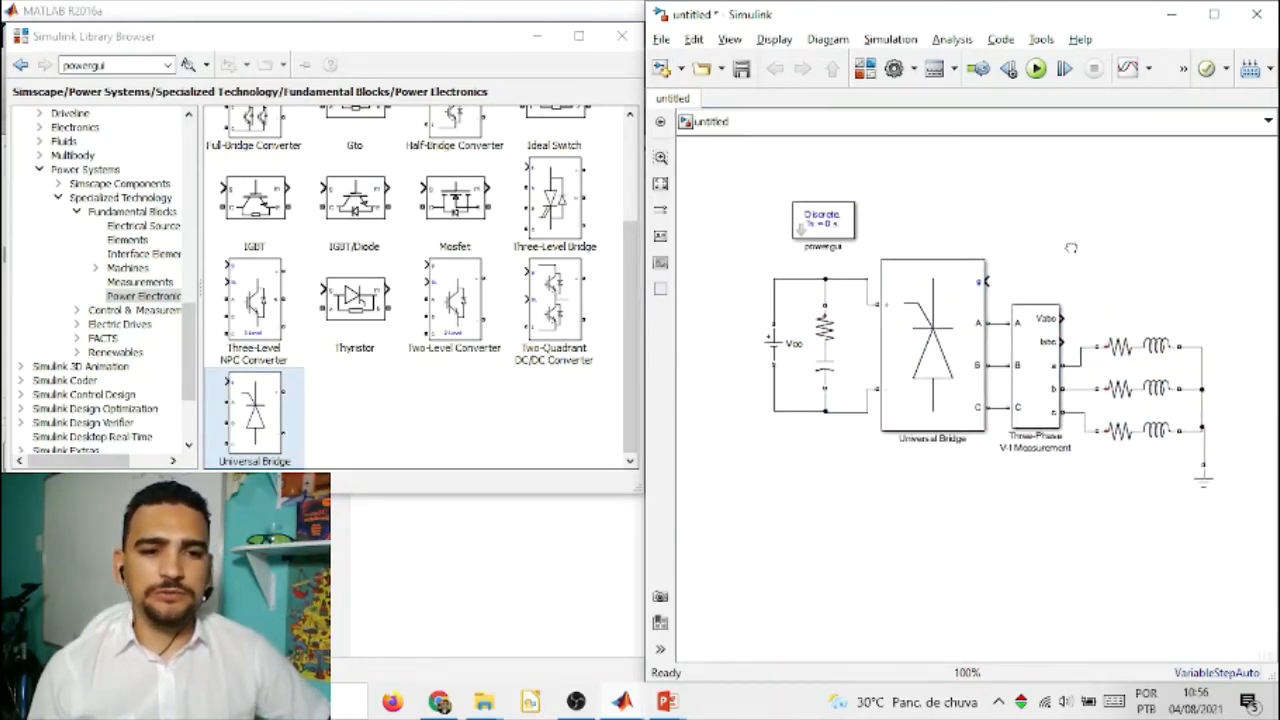
scroll(1075, 268, up, 1)
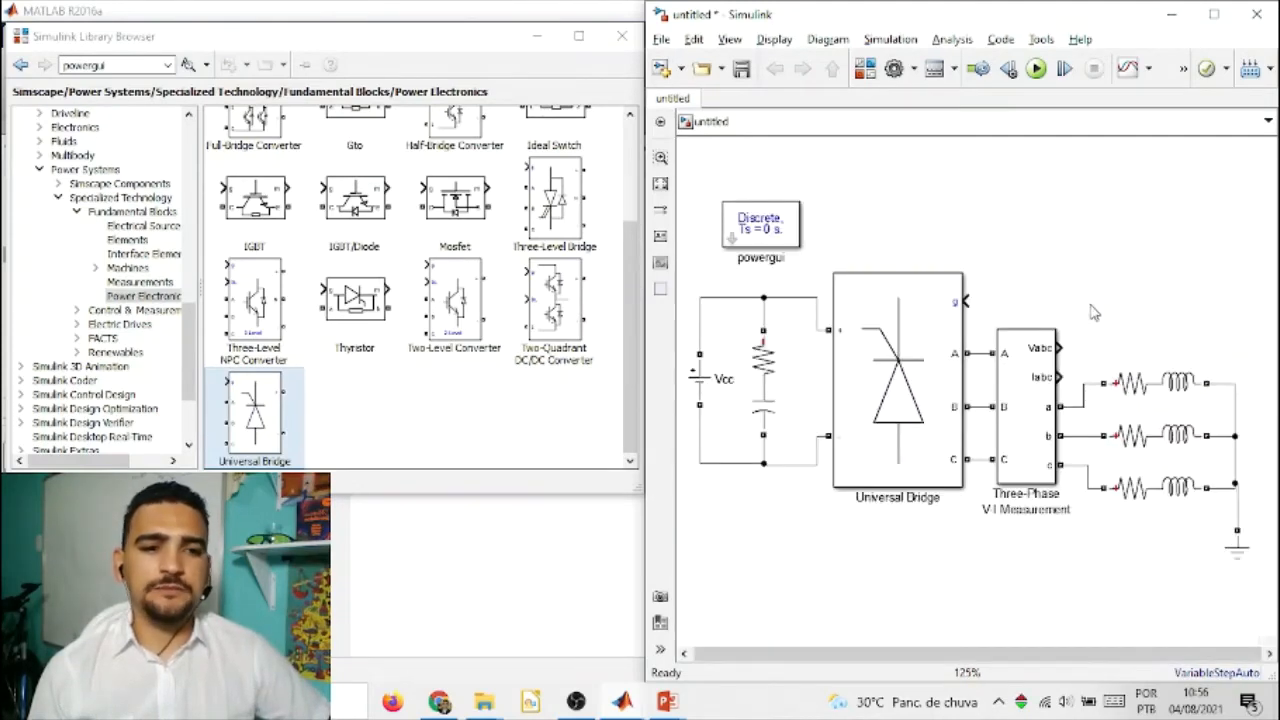
mouse_move(1078, 314)
mouse_down()
mouse_move(1099, 307)
mouse_move(1089, 293)
mouse_up()
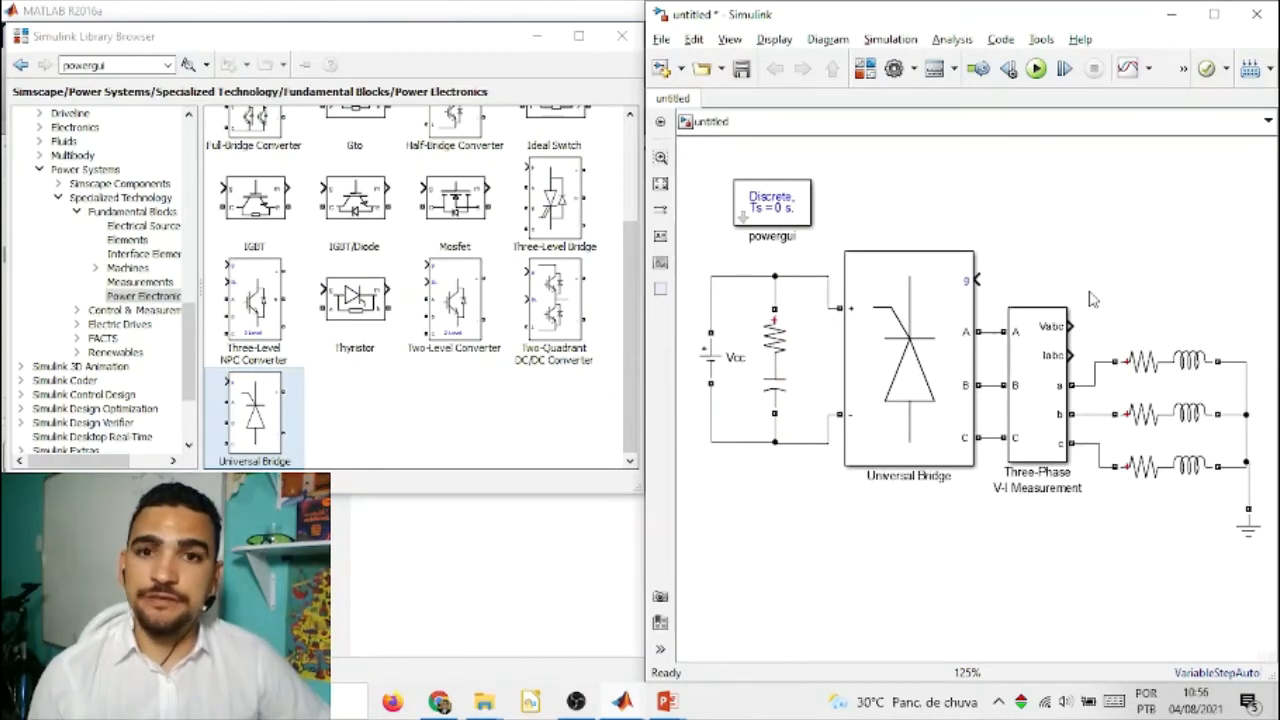
click(787, 226)
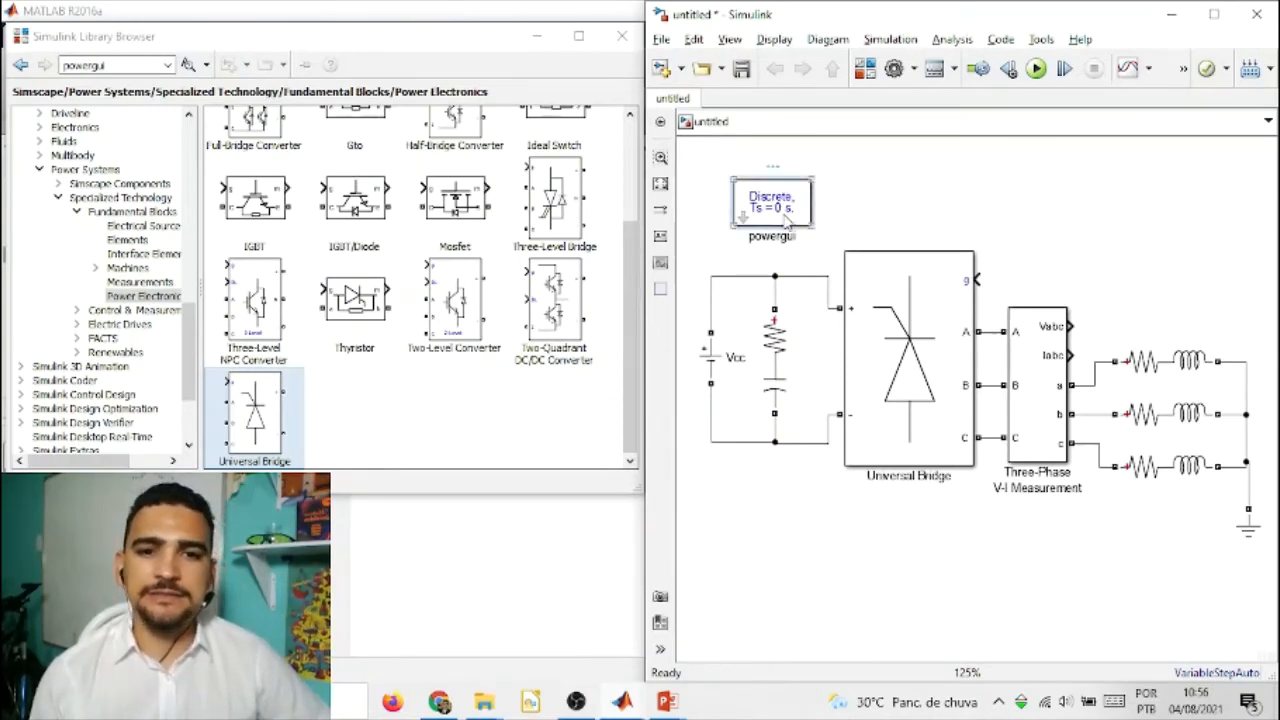
drag(787, 220, 787, 508)
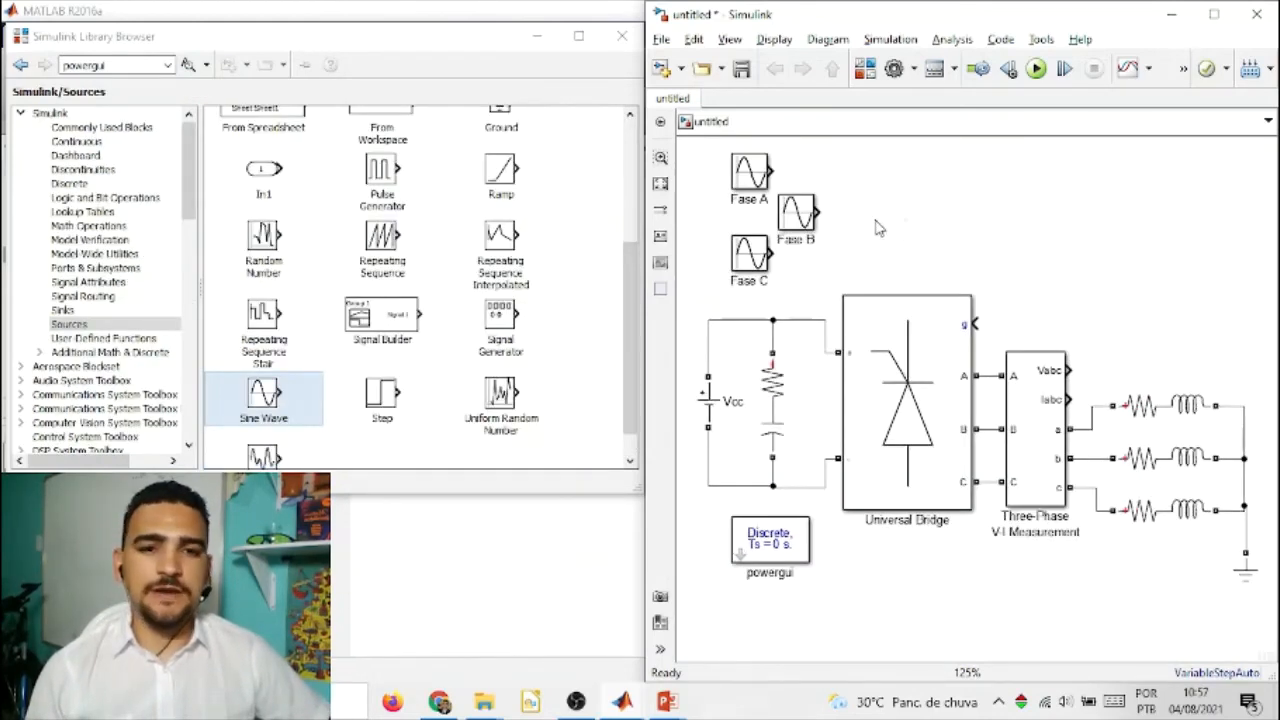
Step: Configure the Fase A sine wave with amplitude Imax, frequency 2*pi*f and sample time Ts, keeping the phase at 0
double_click(743, 176)
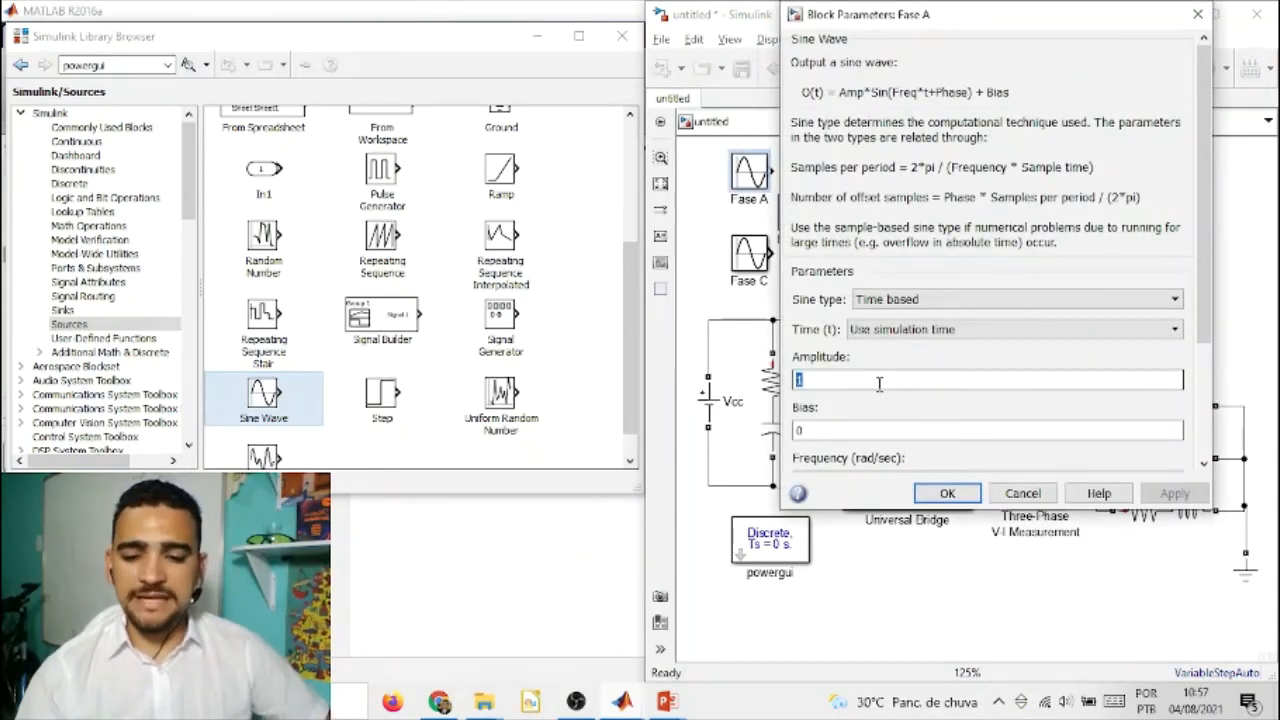
text(Ima)
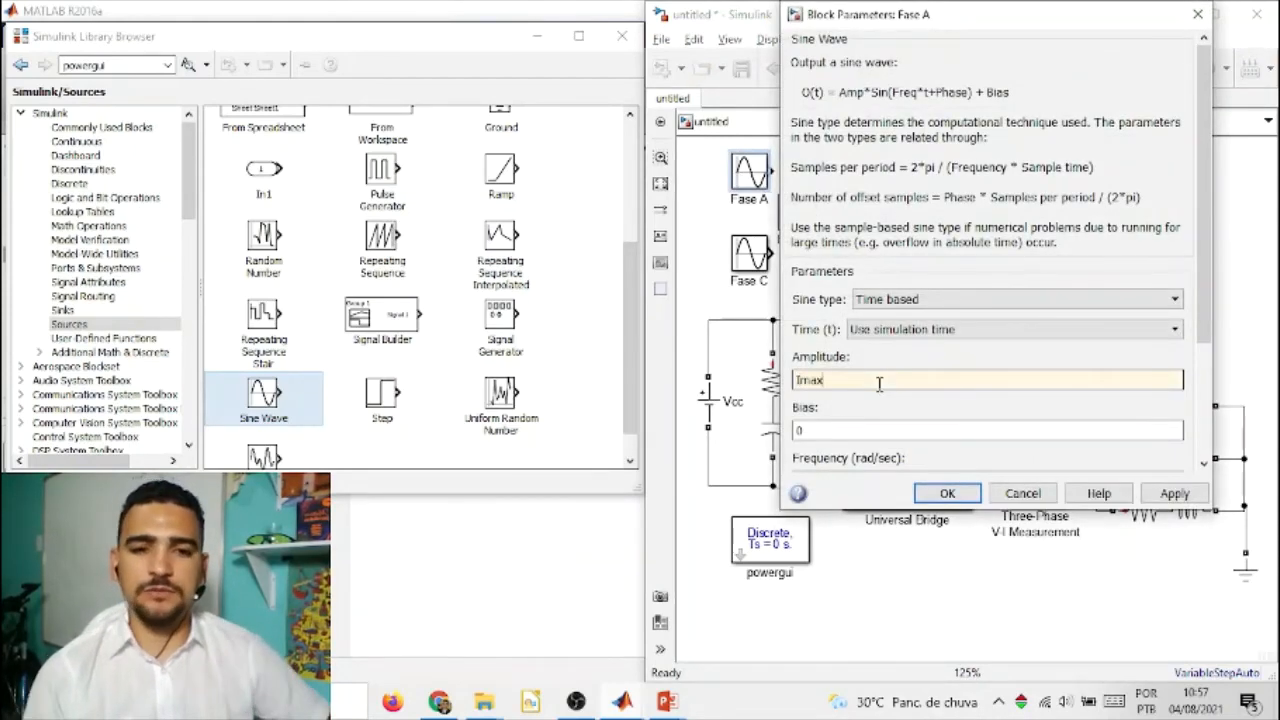
text(x)
drag(1208, 260, 1210, 375)
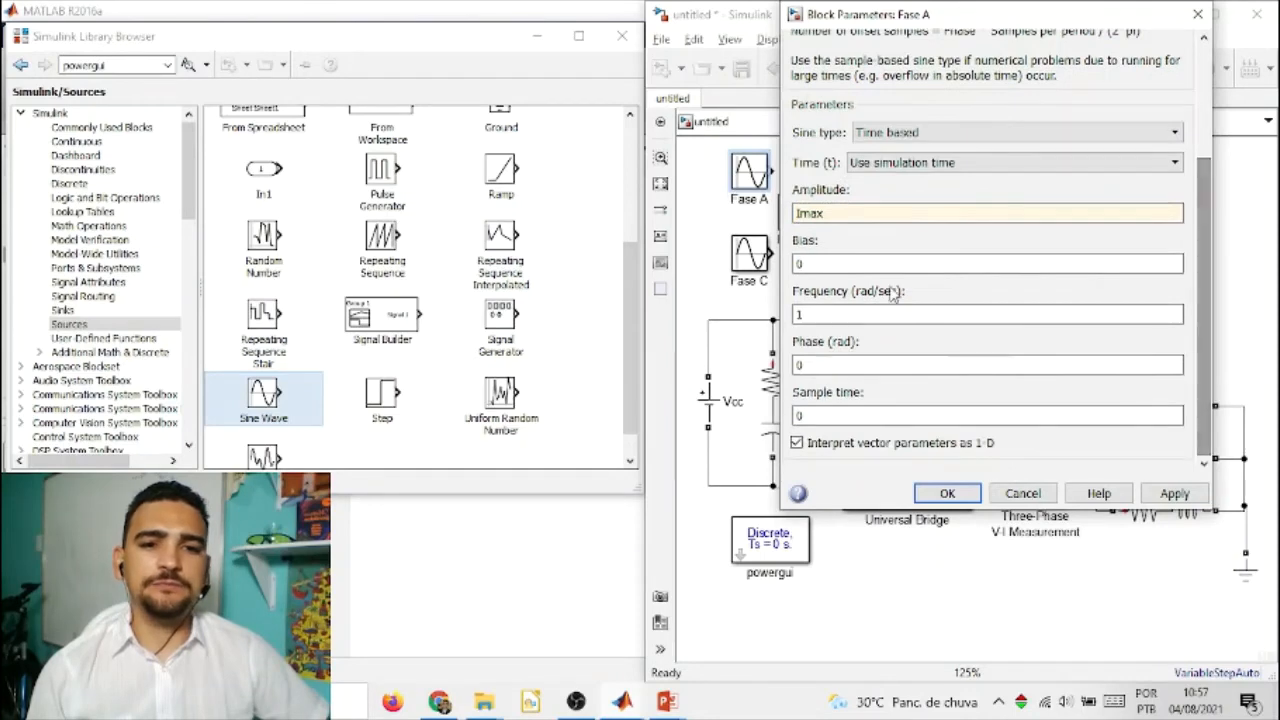
double_click(863, 313)
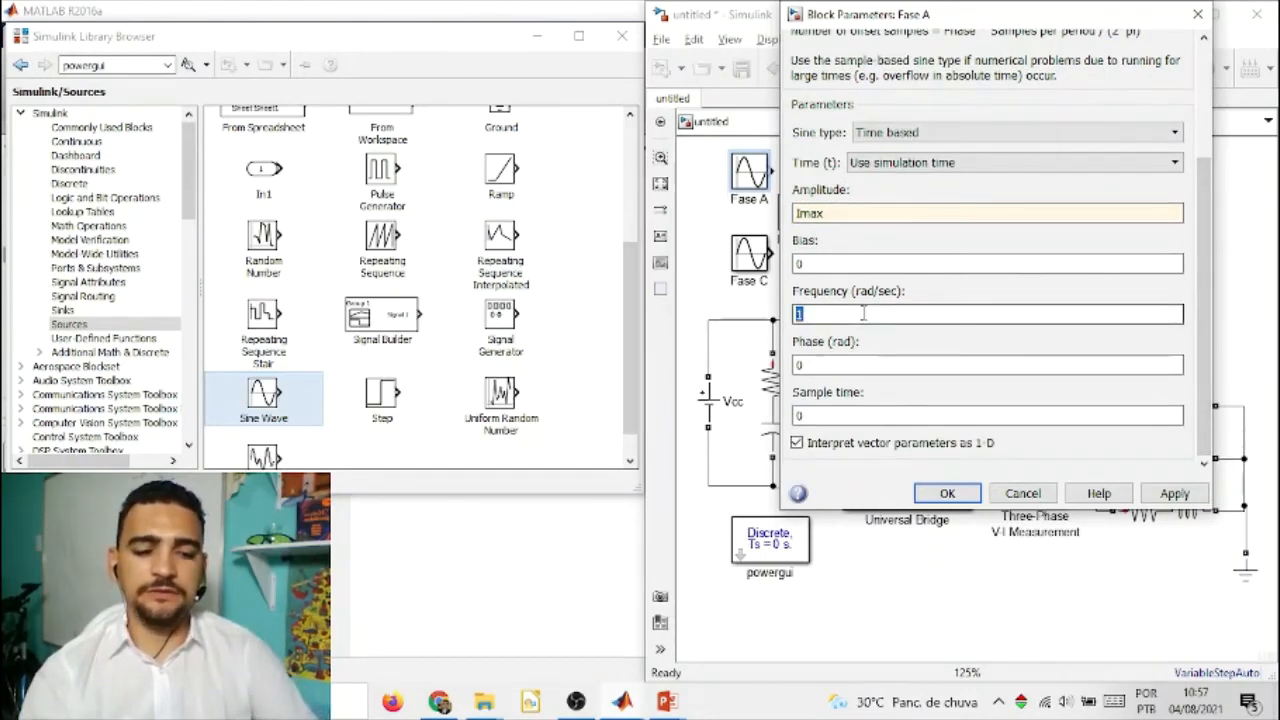
text(2*)
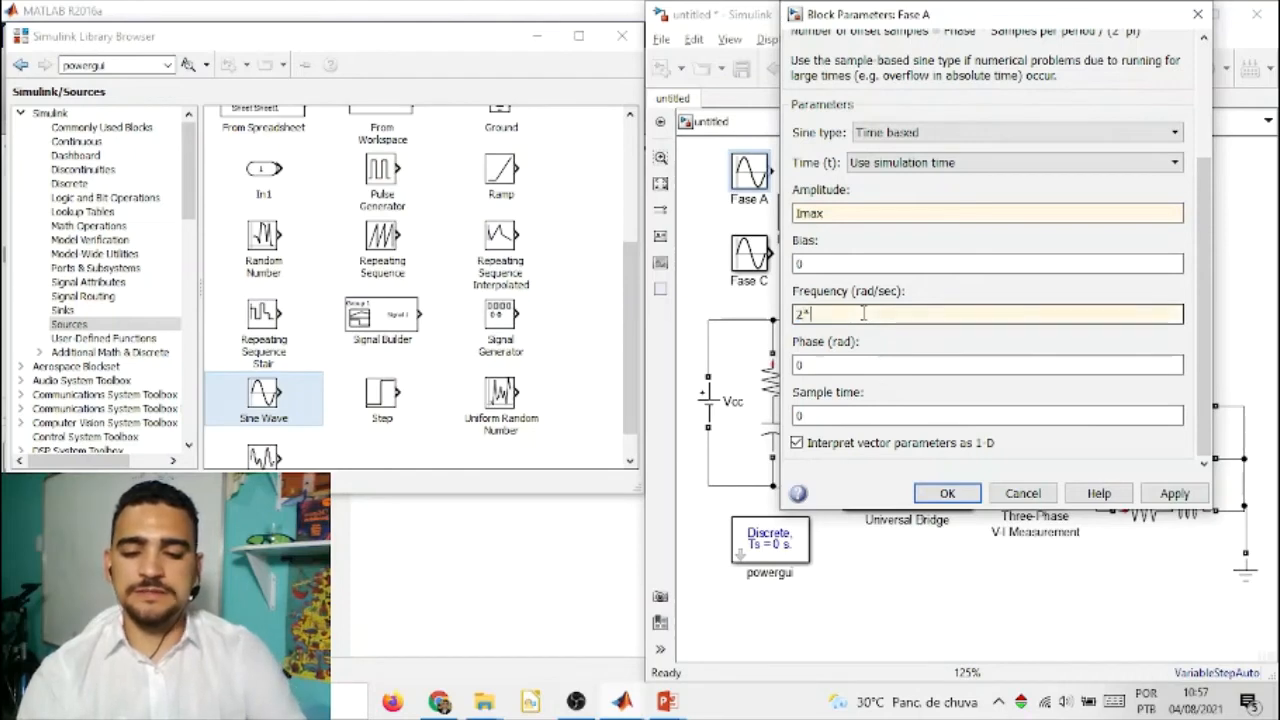
text(pi*f)
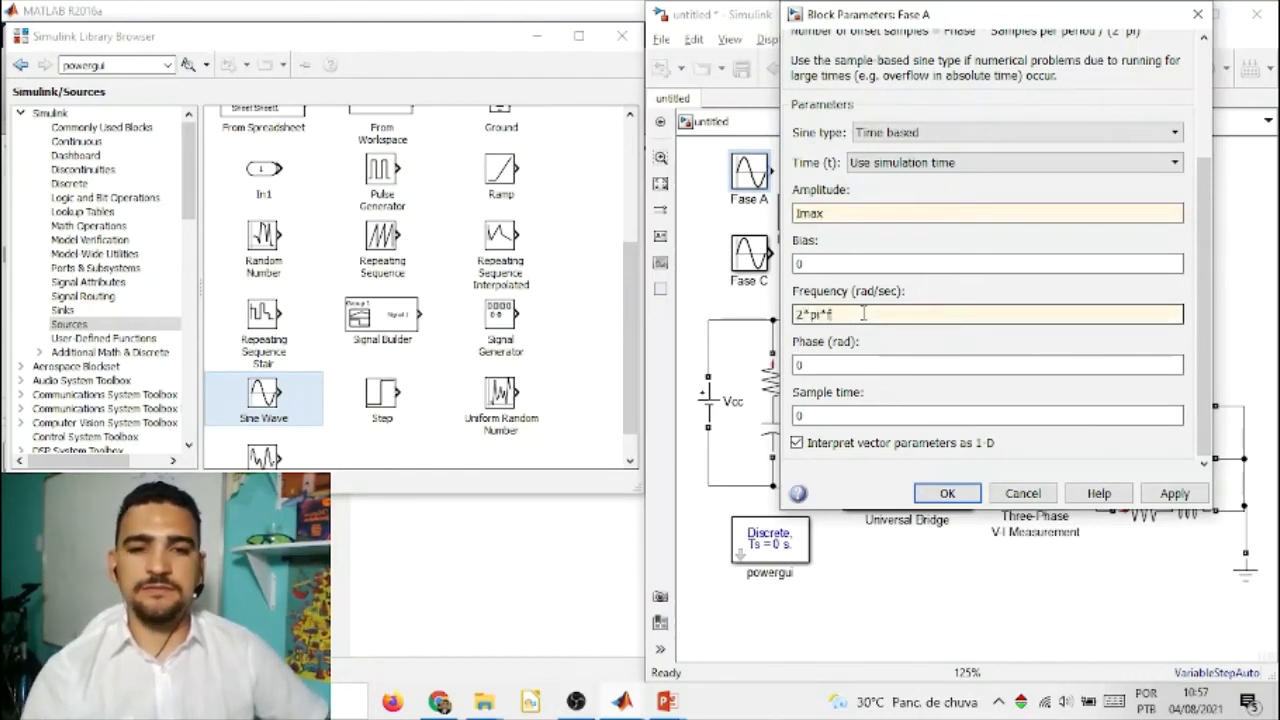
double_click(880, 366)
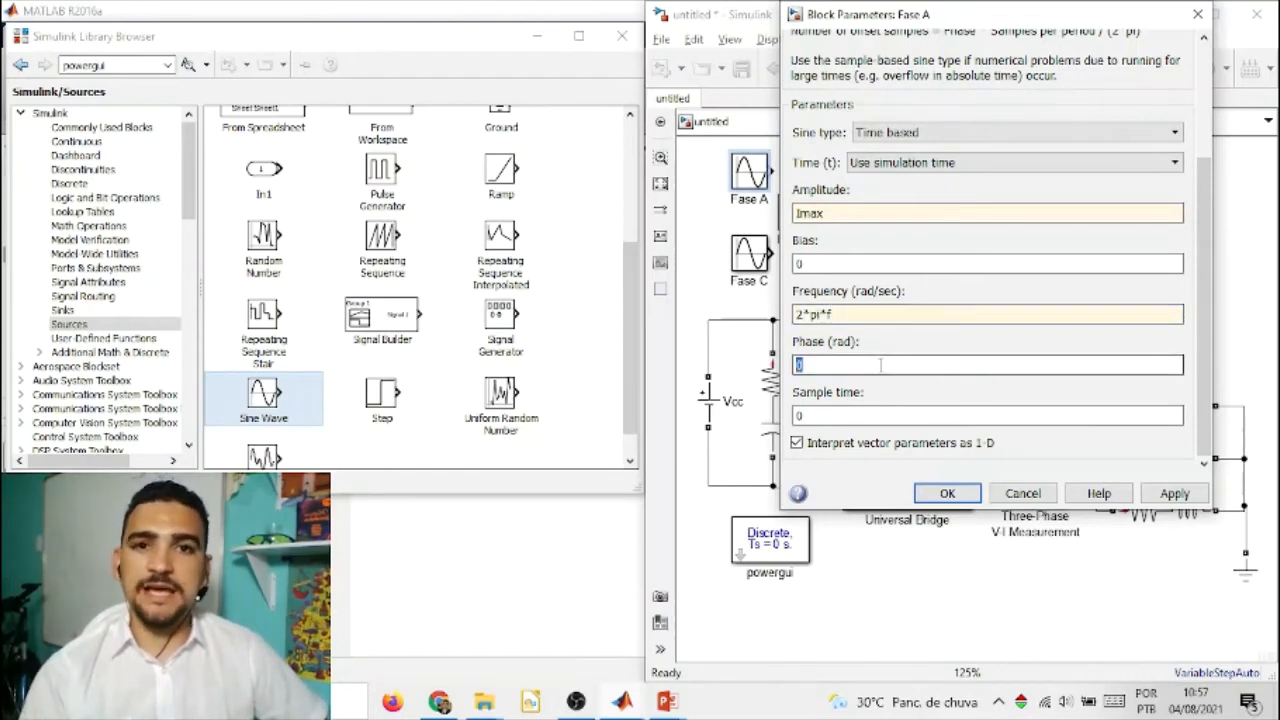
double_click(956, 414)
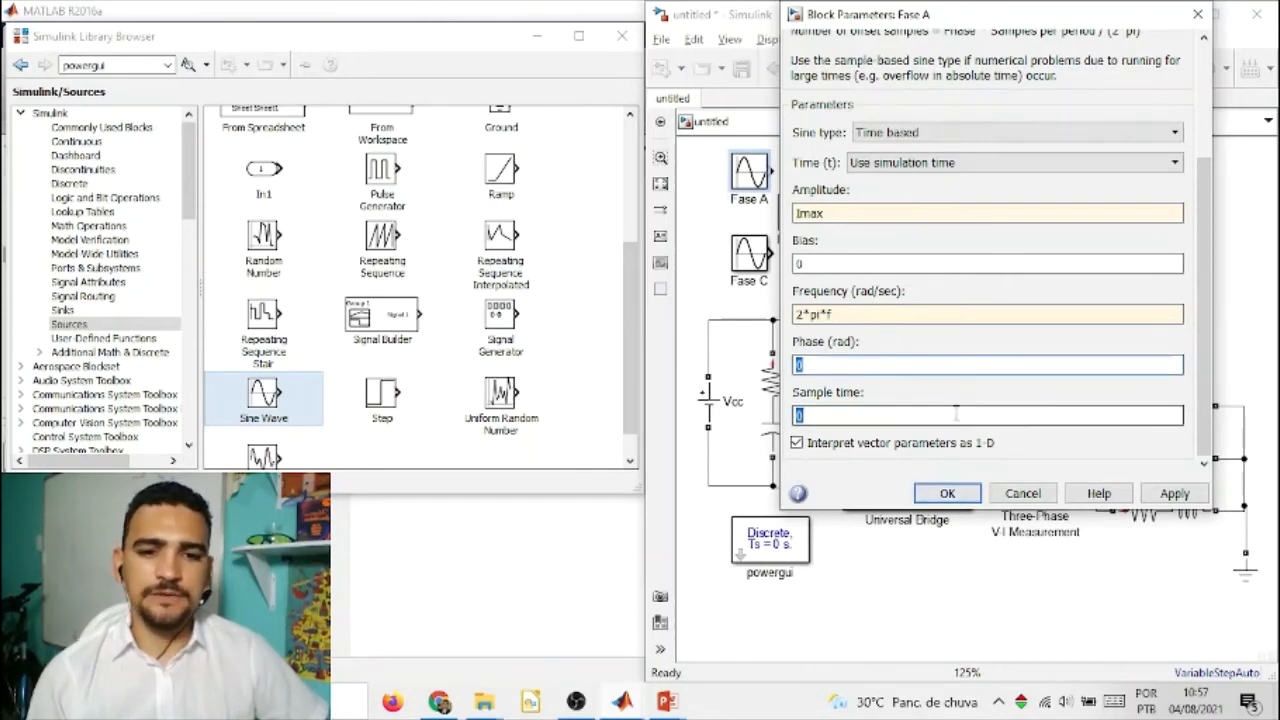
text(Ts)
click(947, 493)
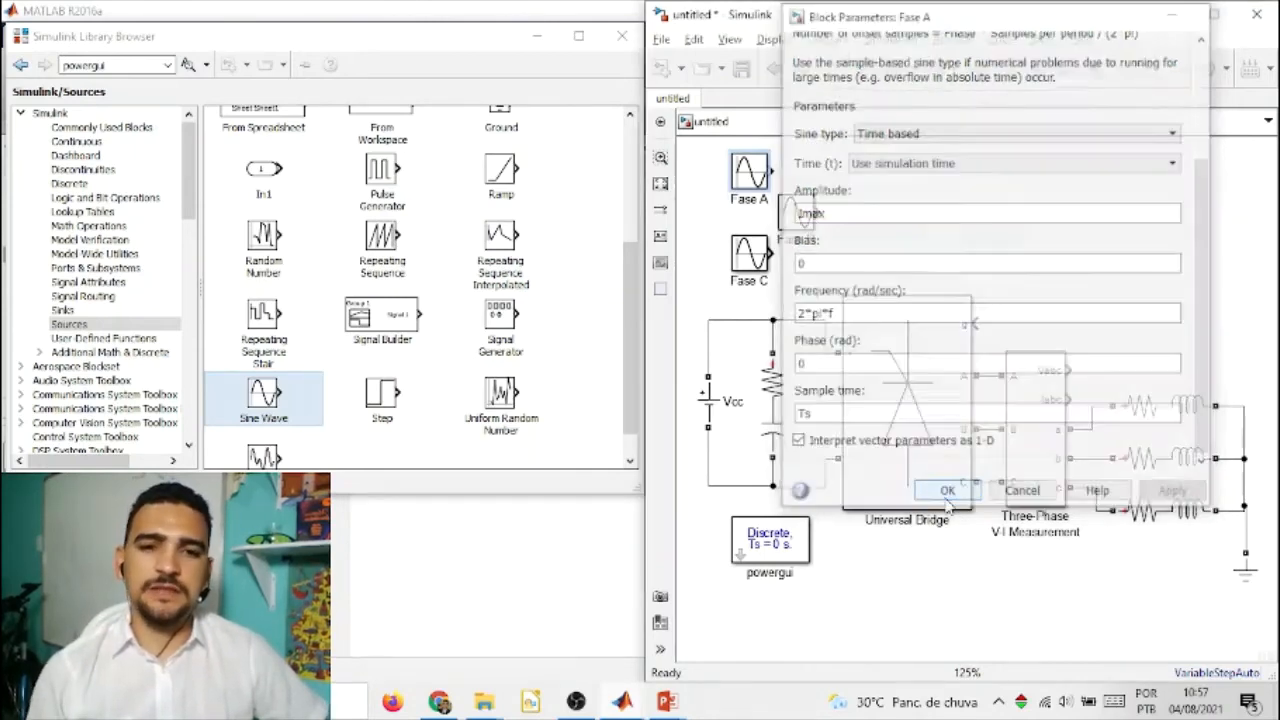
Step: Configure the Fase B sine wave with amplitude Imax, frequency 2*pi*f, phase 2*pi/3 and sample time Ts
double_click(790, 208)
scroll(1000, 313, down, 3)
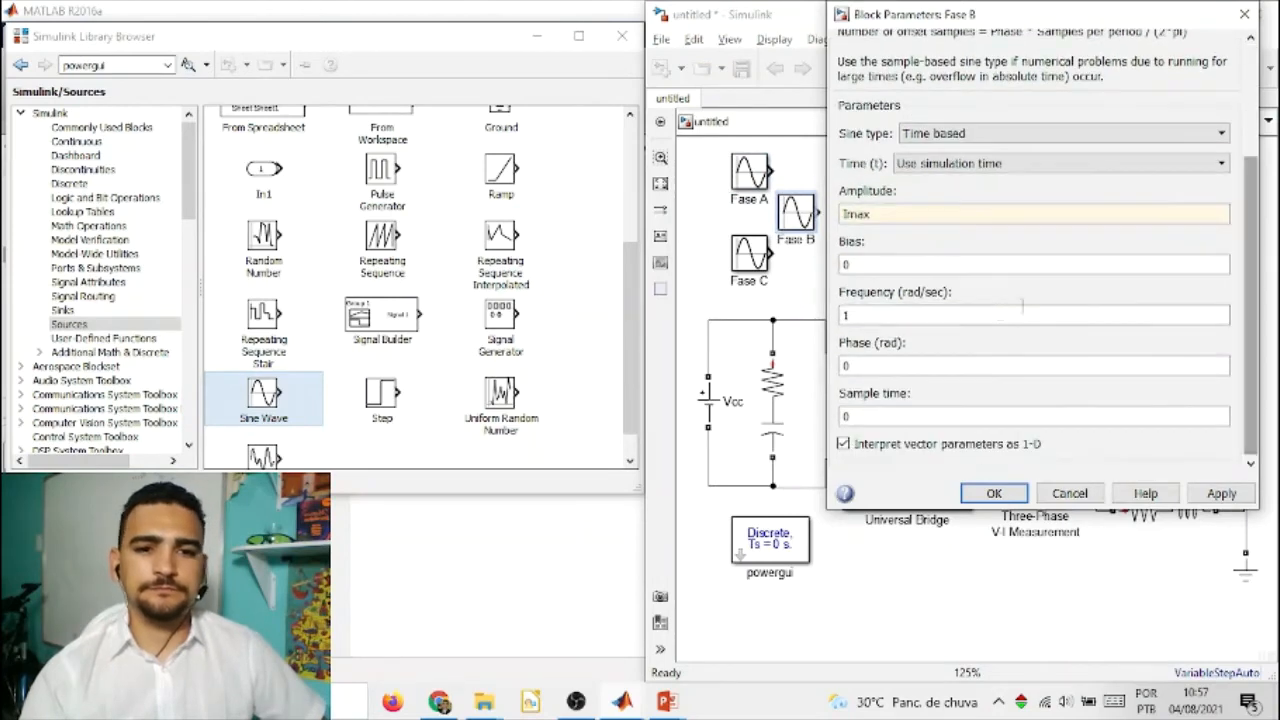
double_click(1000, 313)
text(2*pi*f)
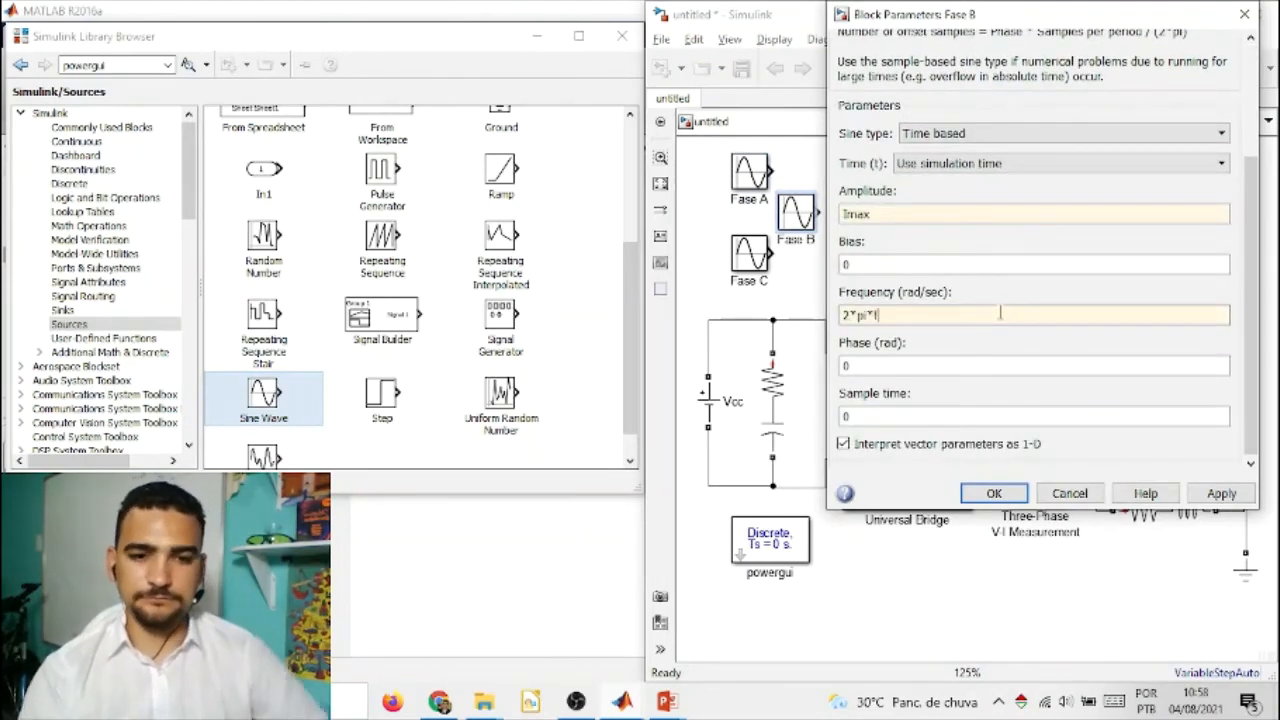
drag(1000, 313, 832, 315)
double_click(894, 416)
text(Ts)
double_click(901, 365)
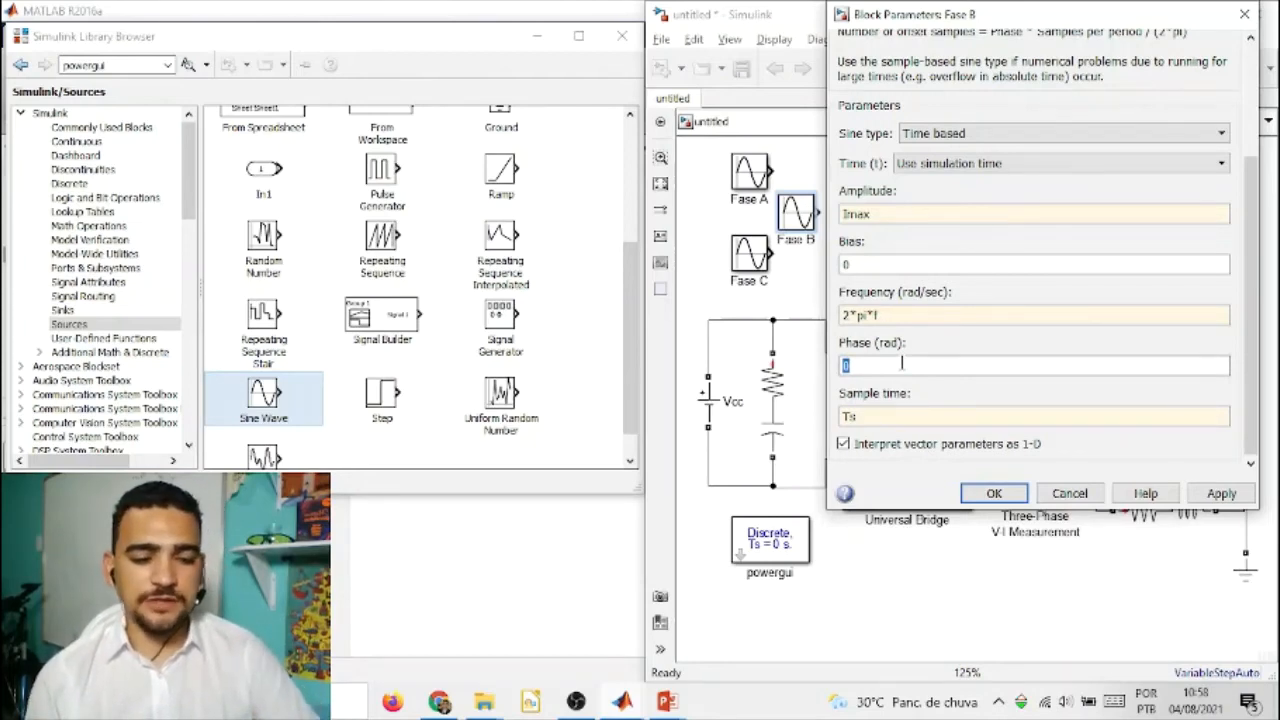
text(2*pi)
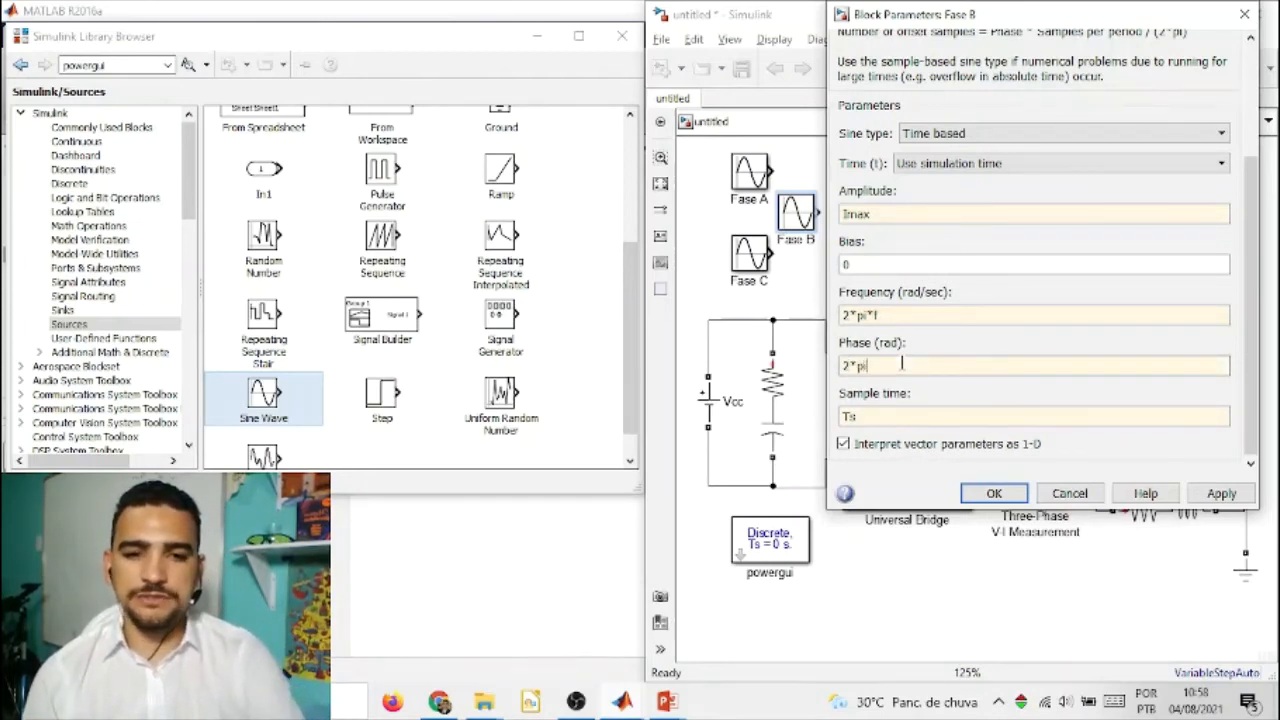
text(/3)
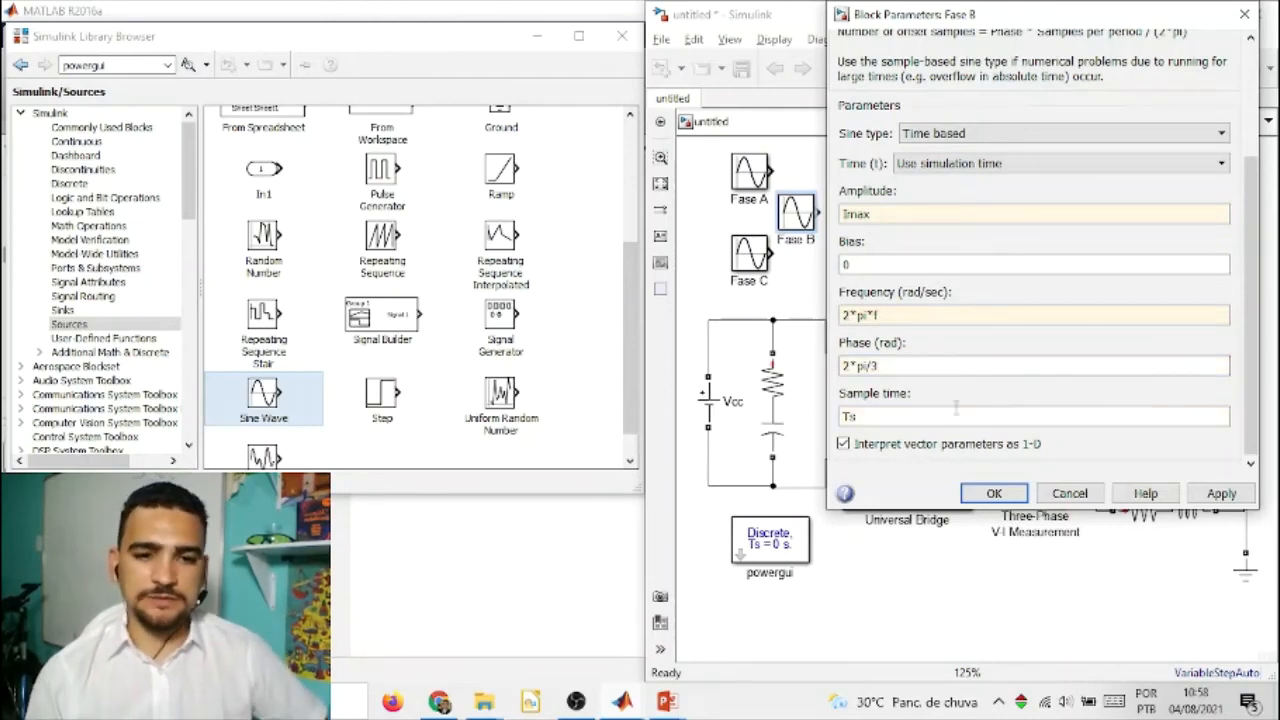
click(994, 493)
Step: Configure the Fase C sine wave with amplitude Imax, frequency 2*pi*f, phase -2*pi/3 and sample time Ts
click(760, 258)
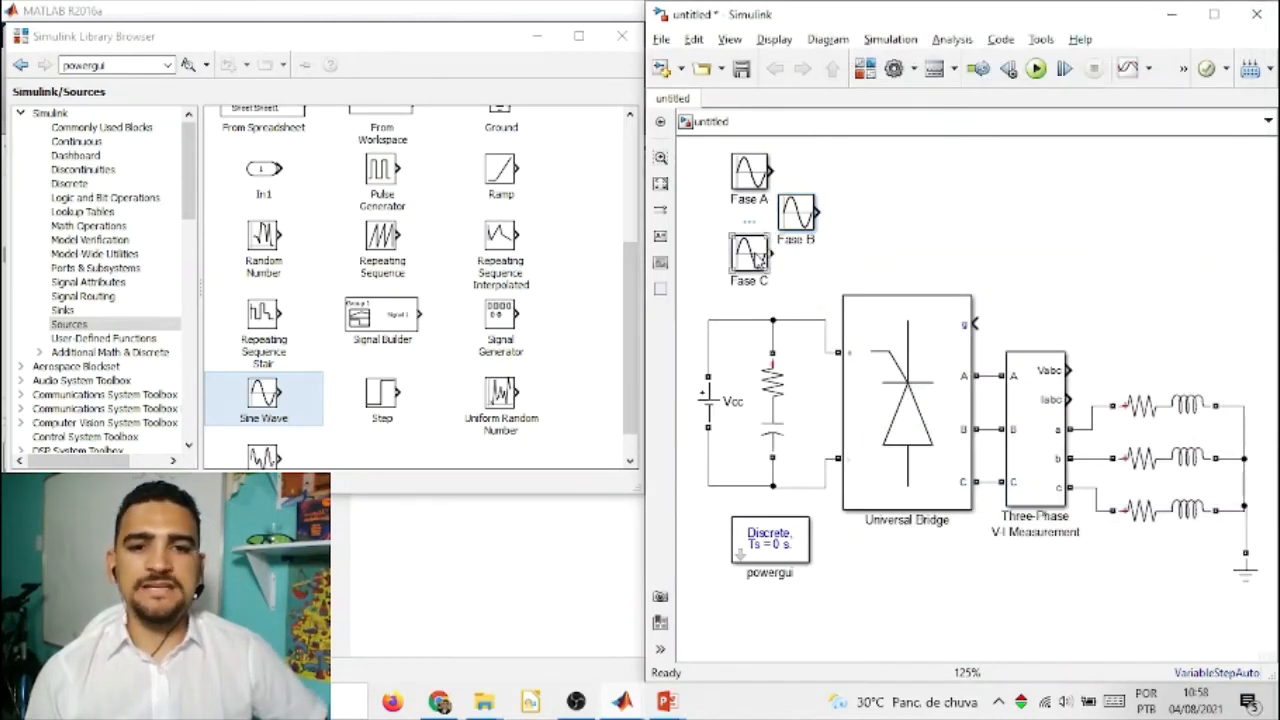
double_click(760, 258)
scroll(872, 430, down, 5)
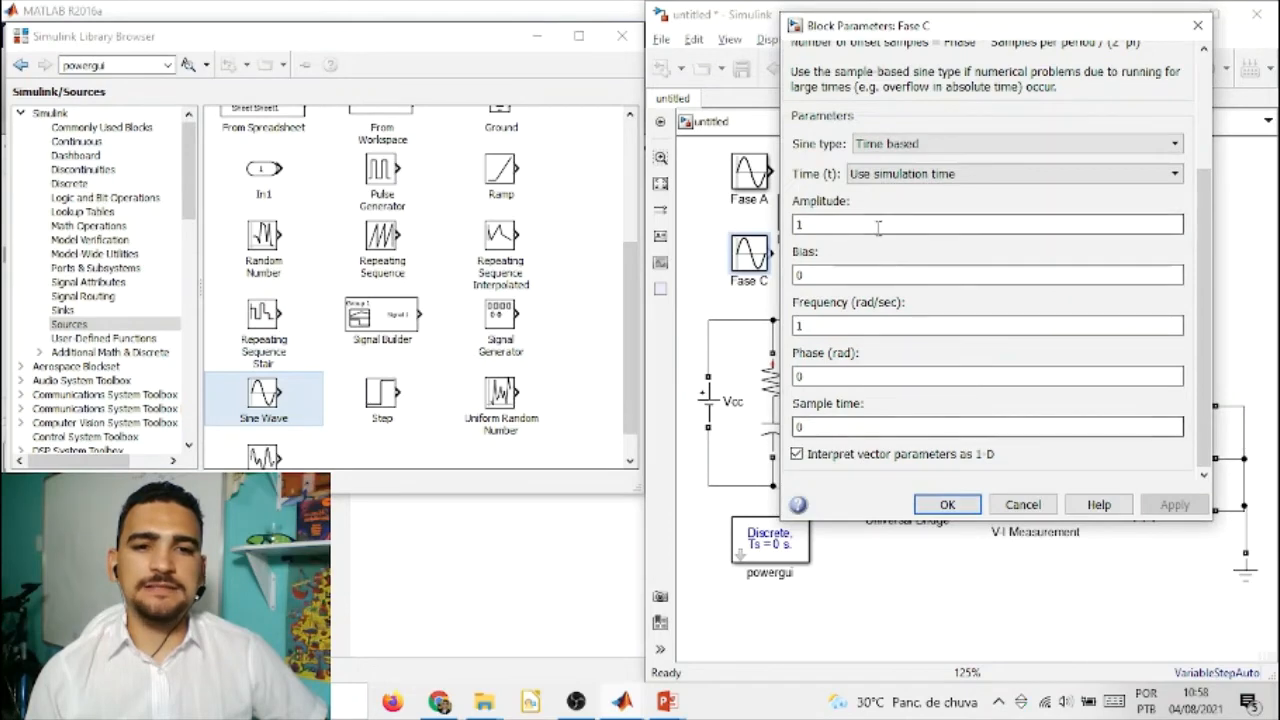
double_click(877, 225)
text(Imax)
double_click(840, 325)
text(2*pi*f)
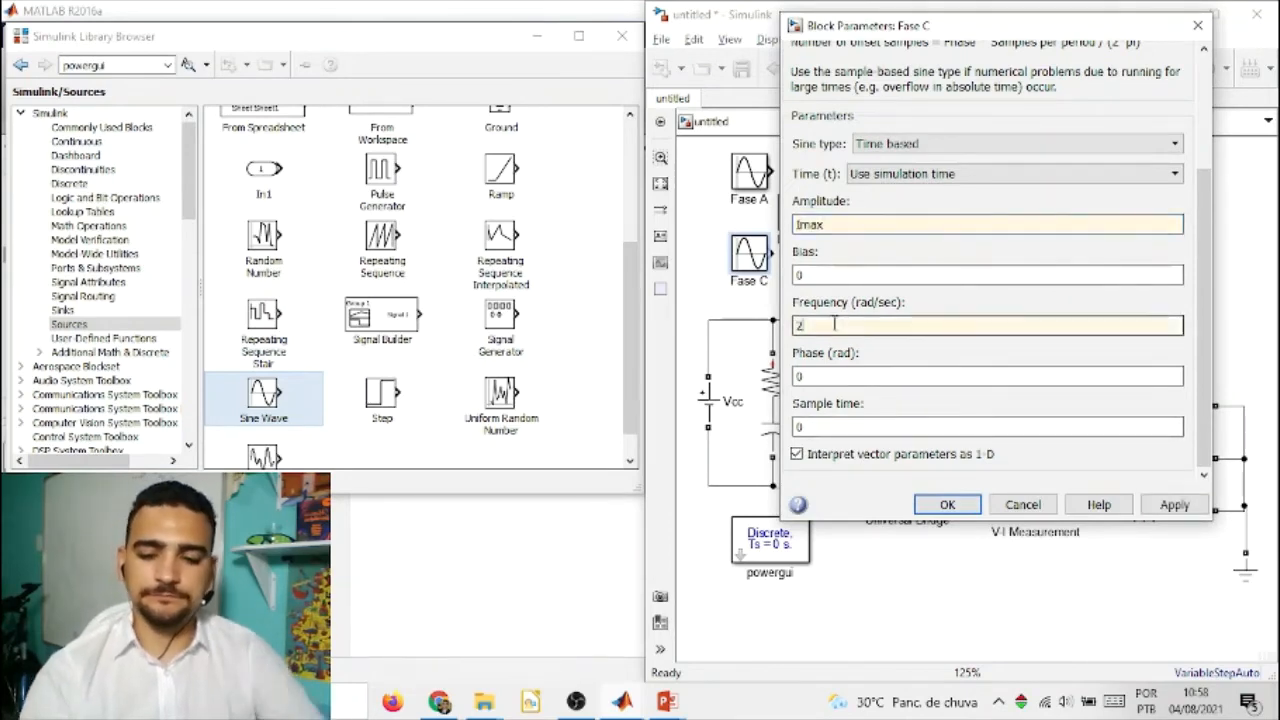
double_click(838, 376)
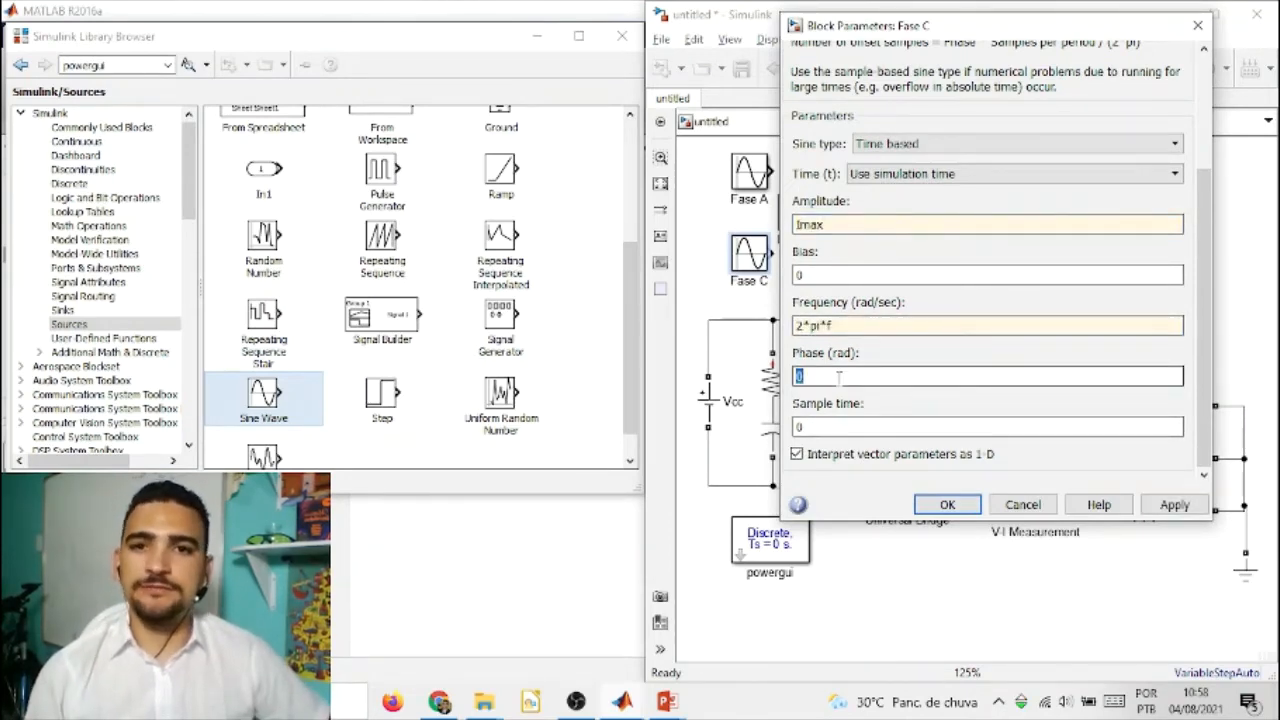
key(BackSpace)
text(-2*)
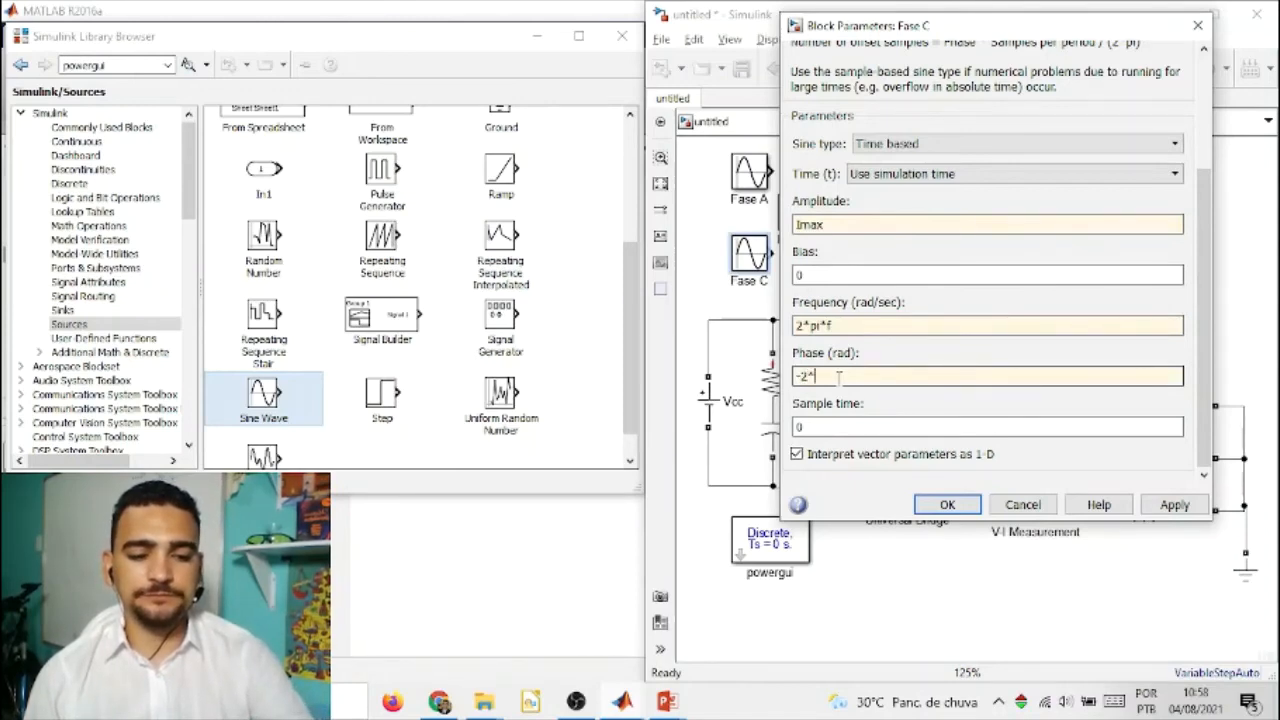
text(pi/3)
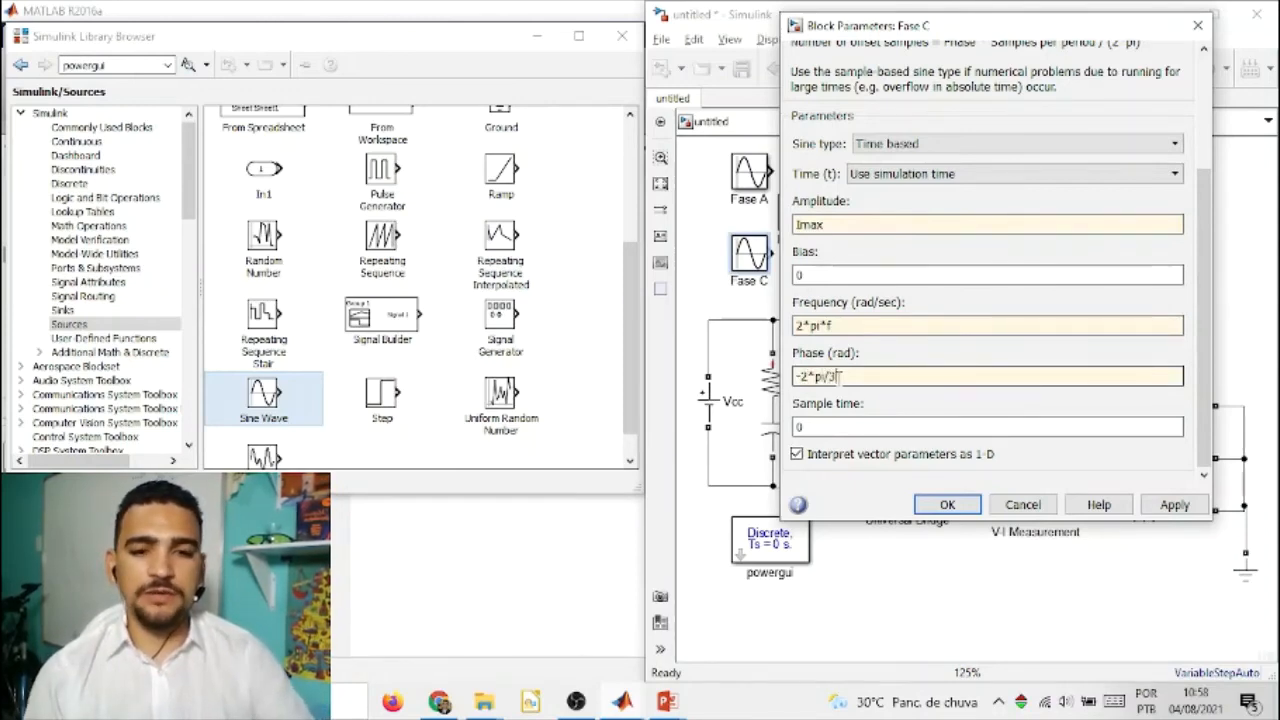
double_click(832, 427)
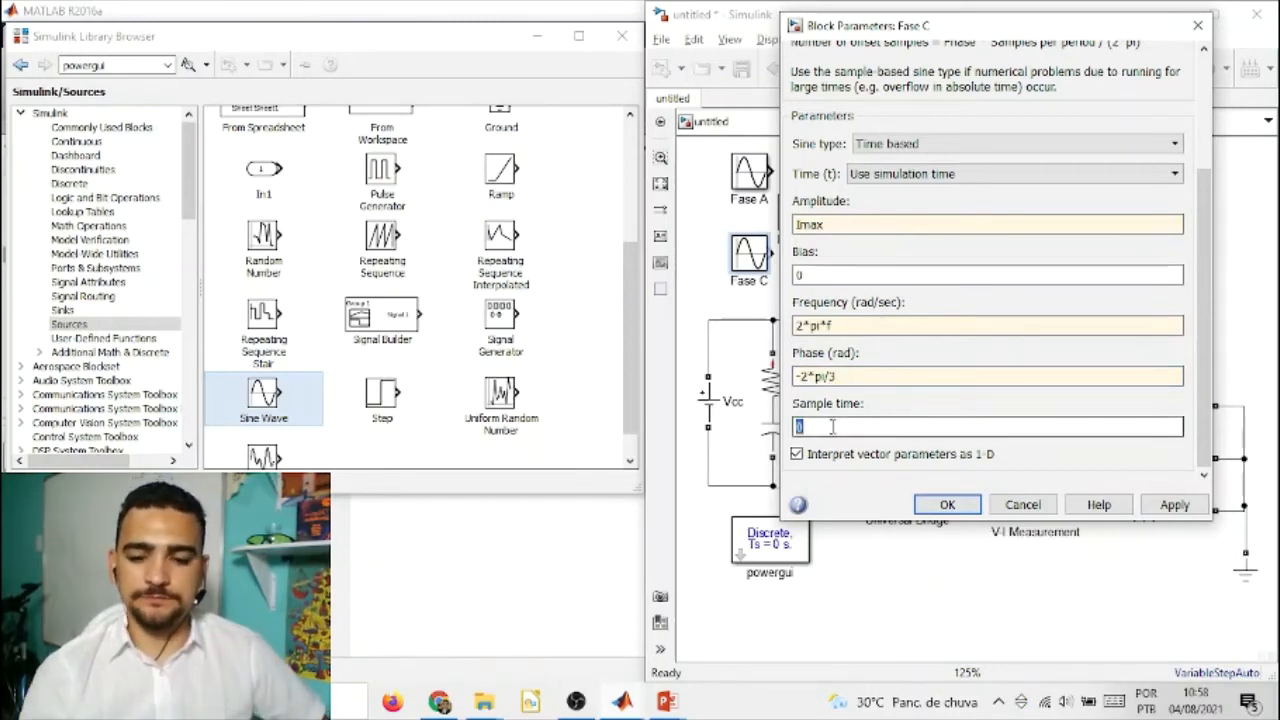
text(Ts)
click(947, 504)
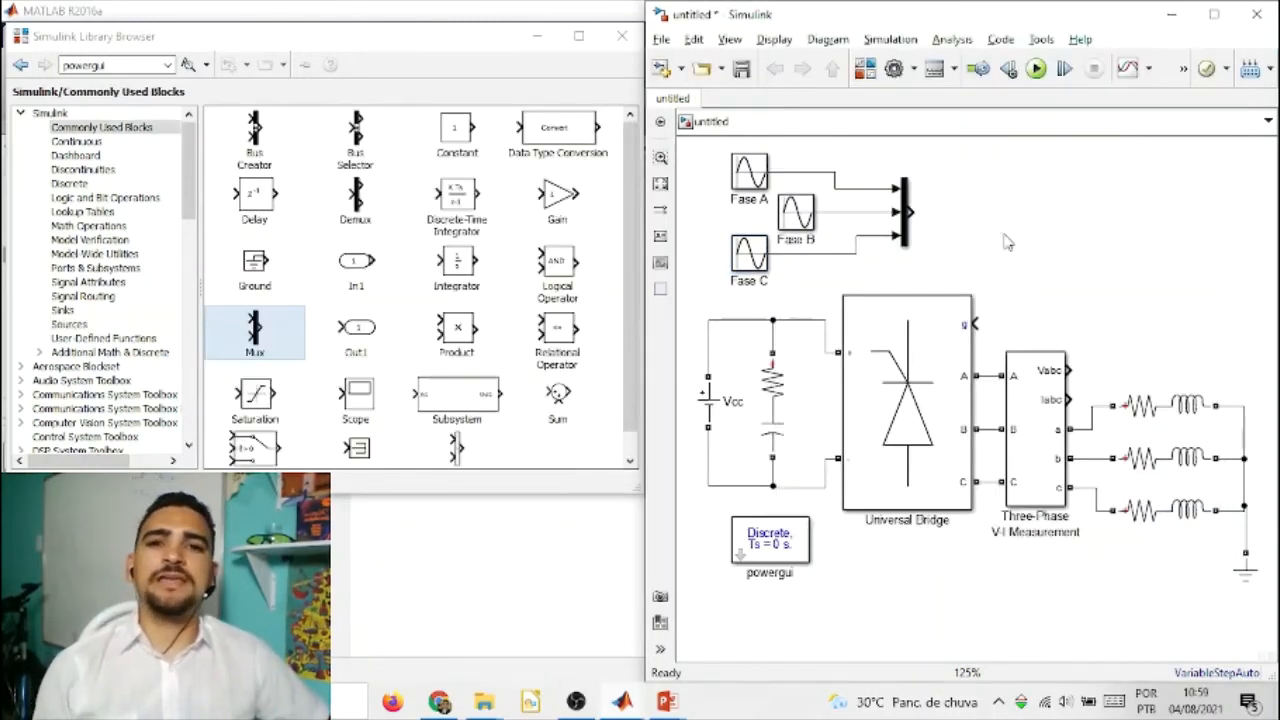
Step: Draw an output signal line from the Mux that joins the three phases and label it Iref
drag(910, 212, 1012, 212)
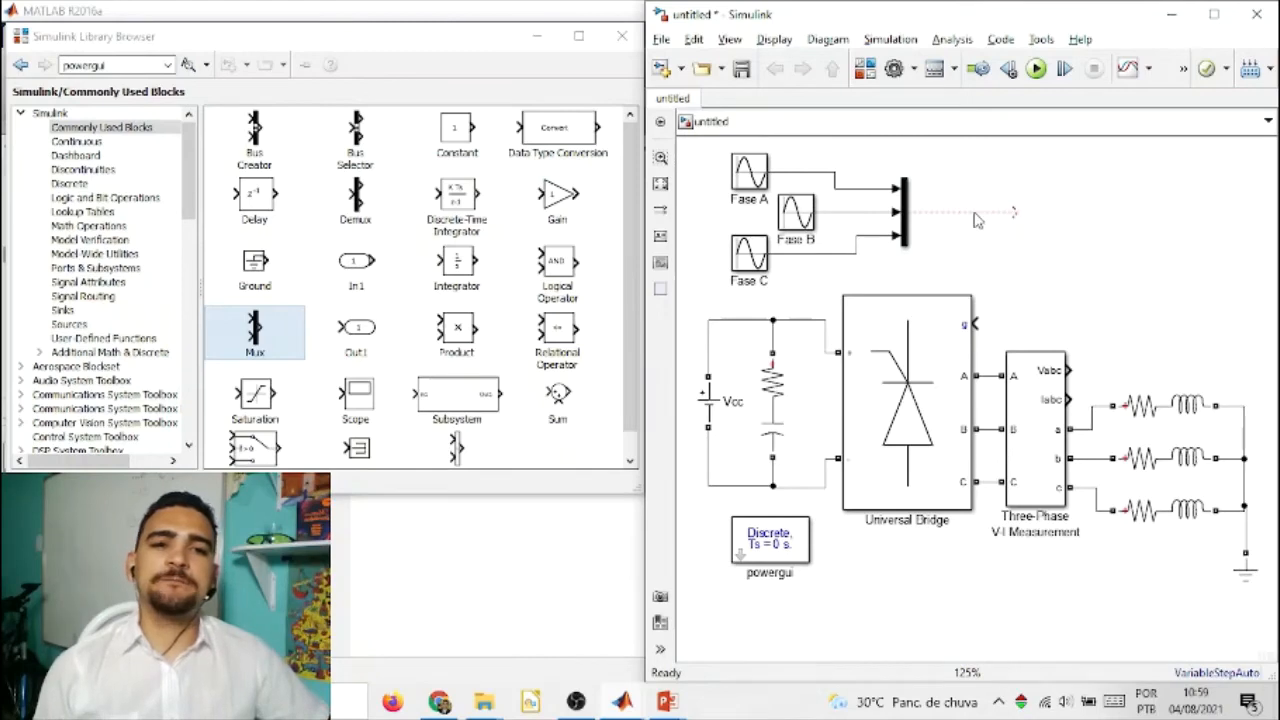
double_click(977, 220)
text(Iref)
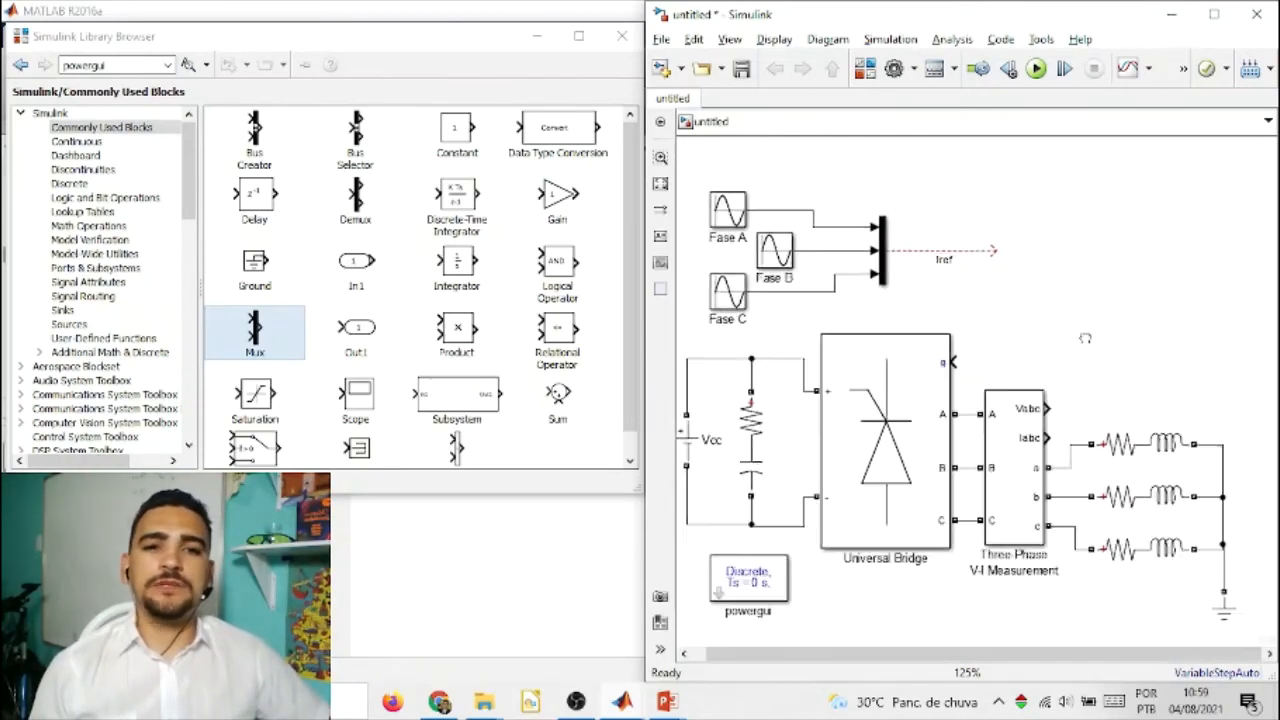
mouse_move(1085, 338)
mouse_down()
mouse_move(1077, 322)
mouse_move(1097, 327)
mouse_up()
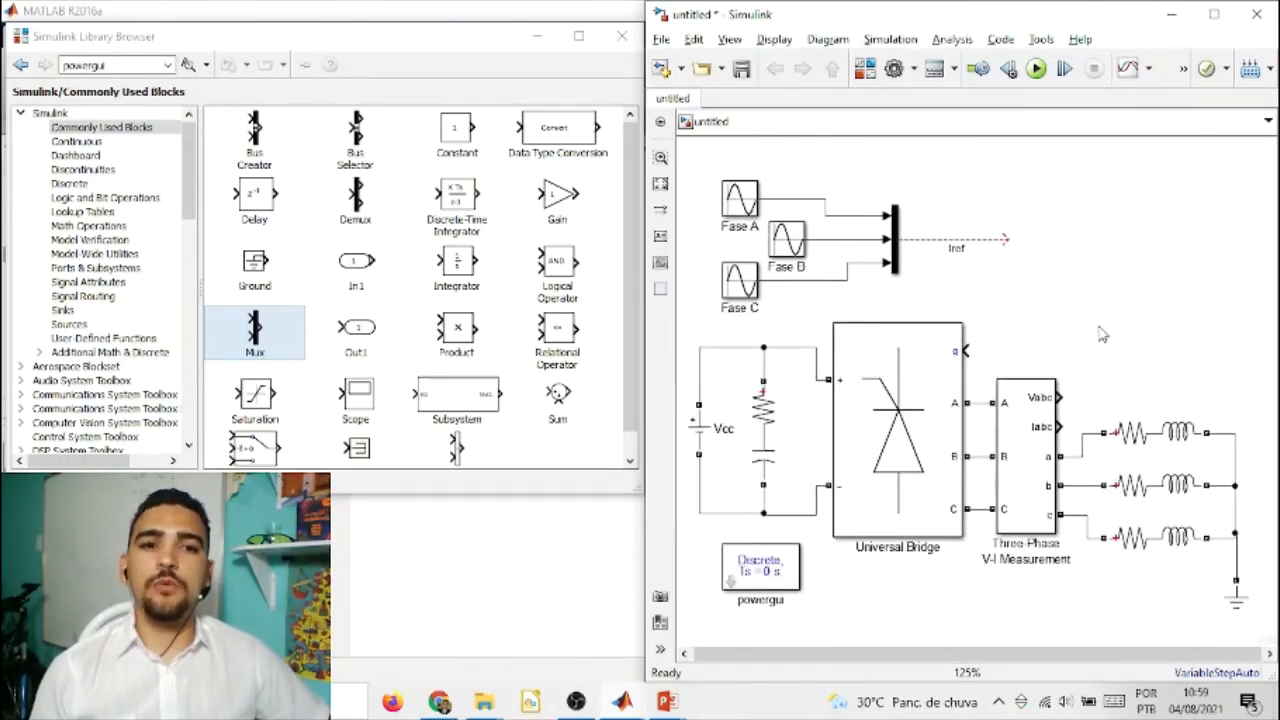
Step: Add a Subsystem block beside the Iref signal, above the V-I measurement, and name it Controlador de Histerese
click(456, 402)
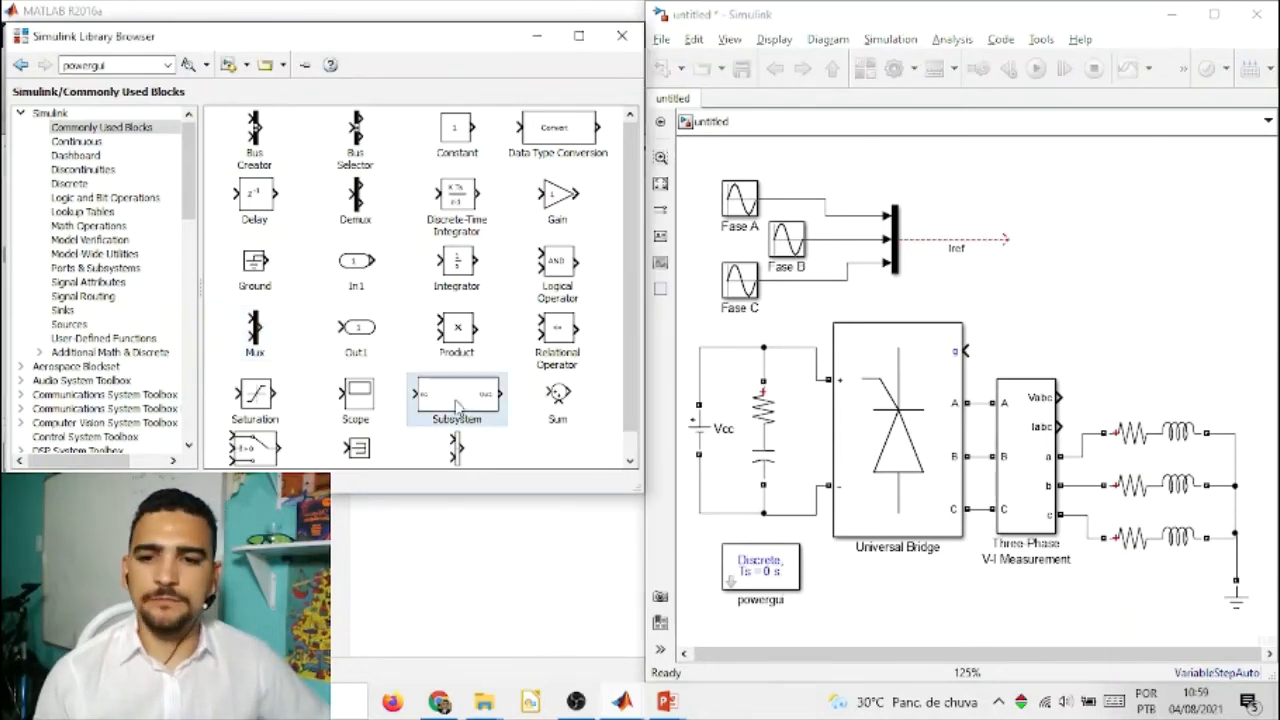
drag(456, 402, 1125, 250)
double_click(1124, 279)
text(Controlador de Histere)
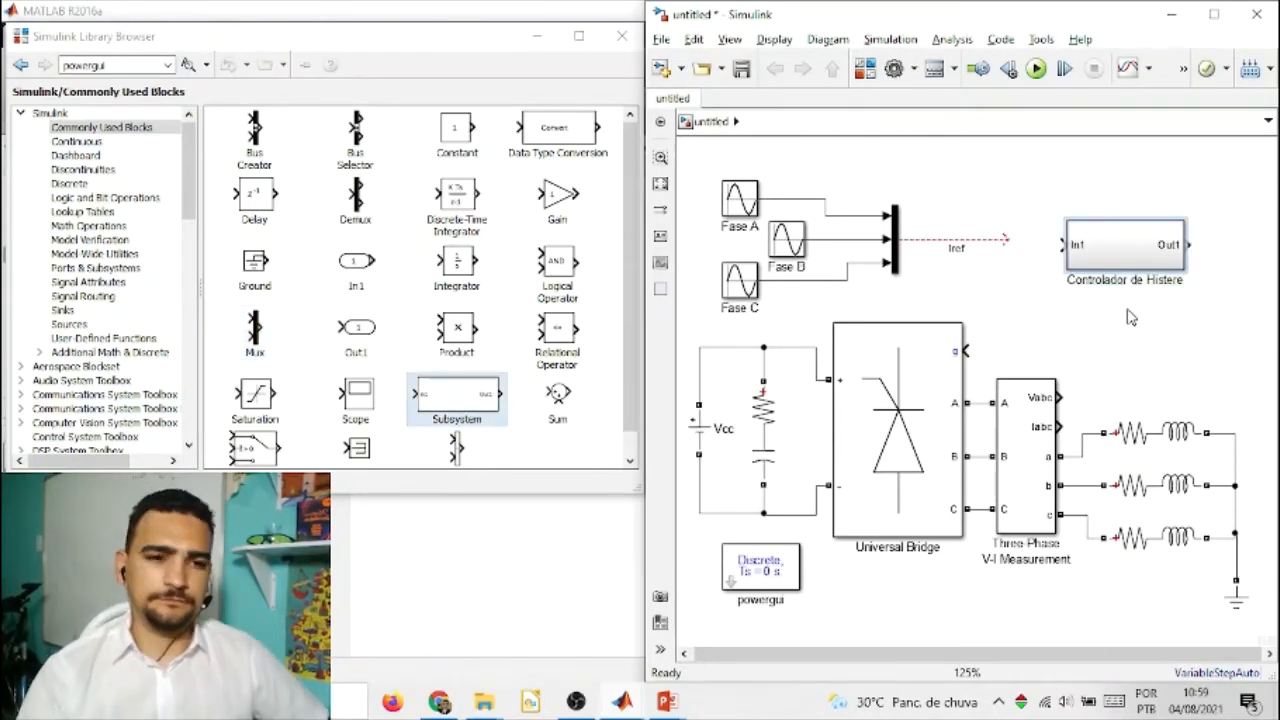
text(se)
Step: Open the Controlador de Histerese subsystem and delete the default line between its input and output ports
click(1122, 250)
double_click(1122, 250)
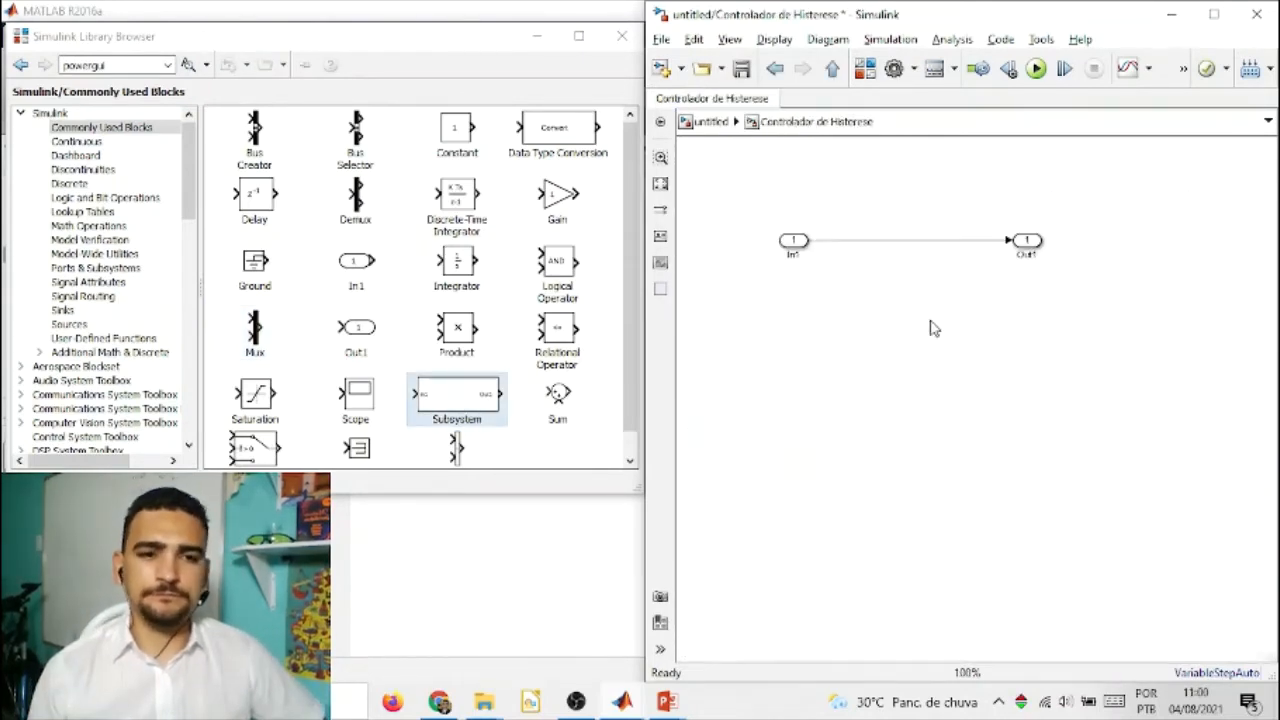
drag(930, 328, 909, 212)
key(Delete)
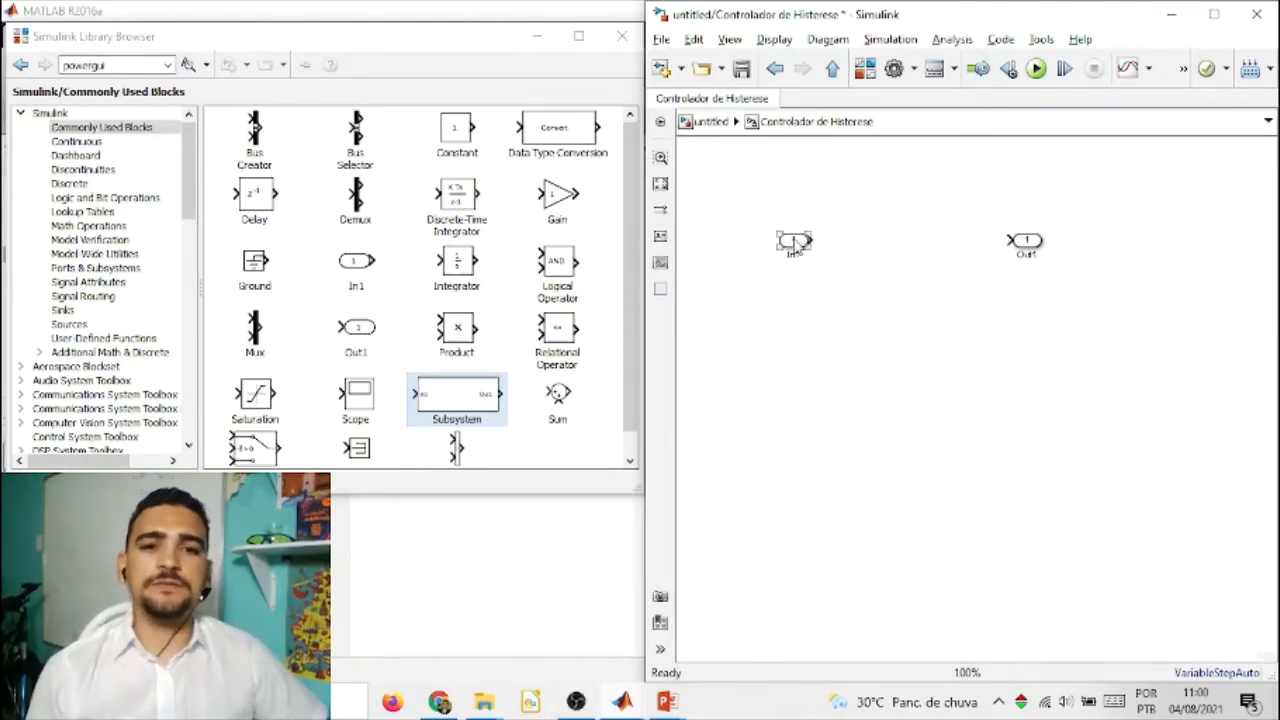
Step: Rename the subsystem's input port In1 as Iref
scroll(796, 245, up, 3)
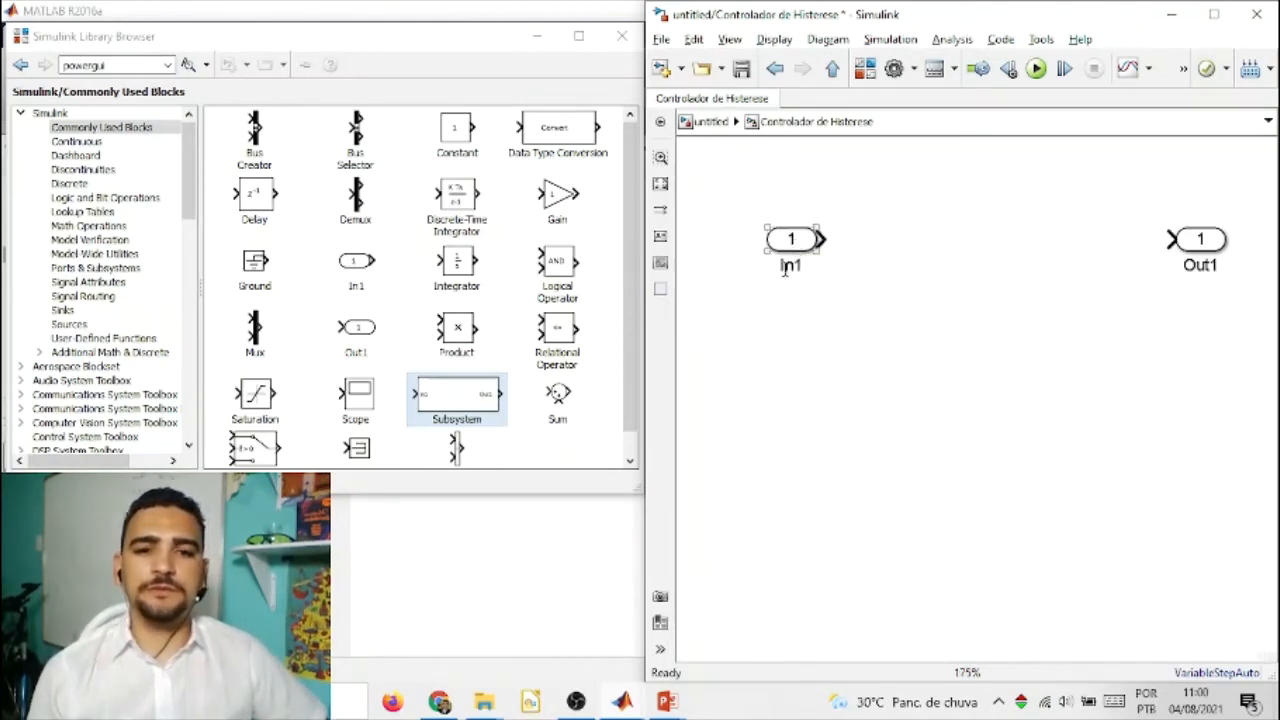
double_click(789, 266)
text(Ire)
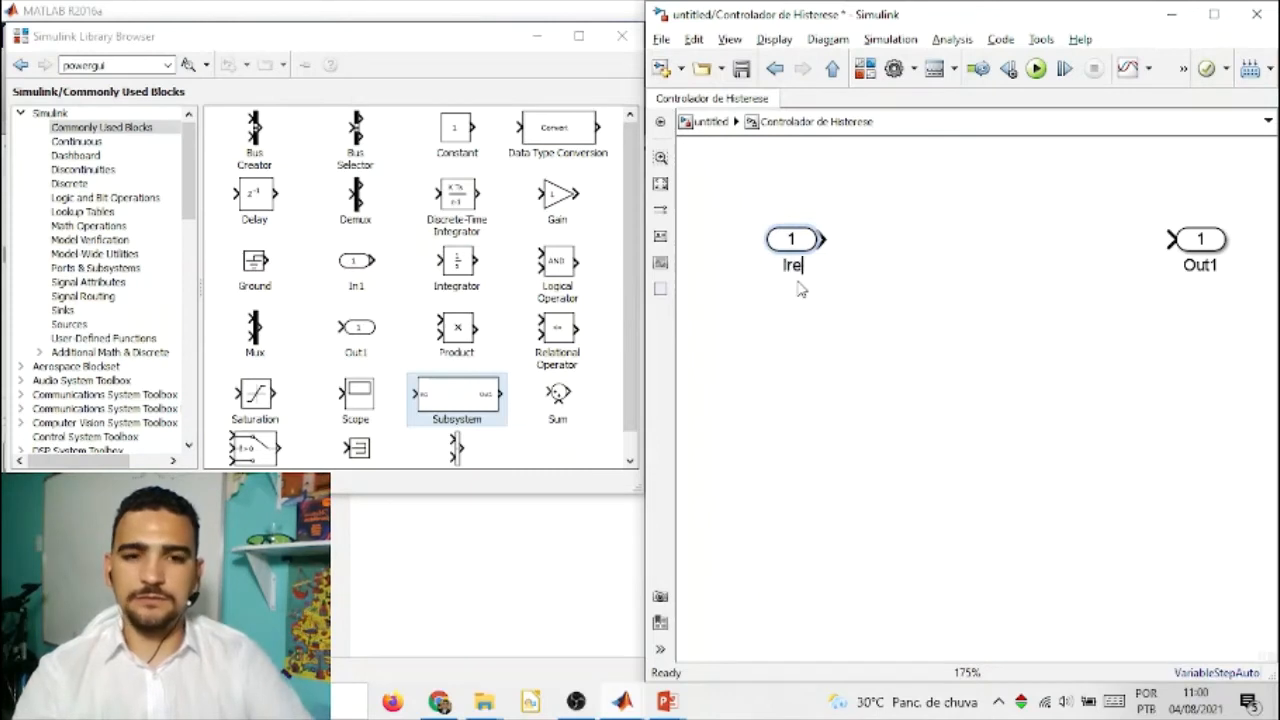
text(f)
Step: Duplicate the Iref input port, place the copy below the original and rename it Iabc
key(ctrl+c)
key(ctrl+v)
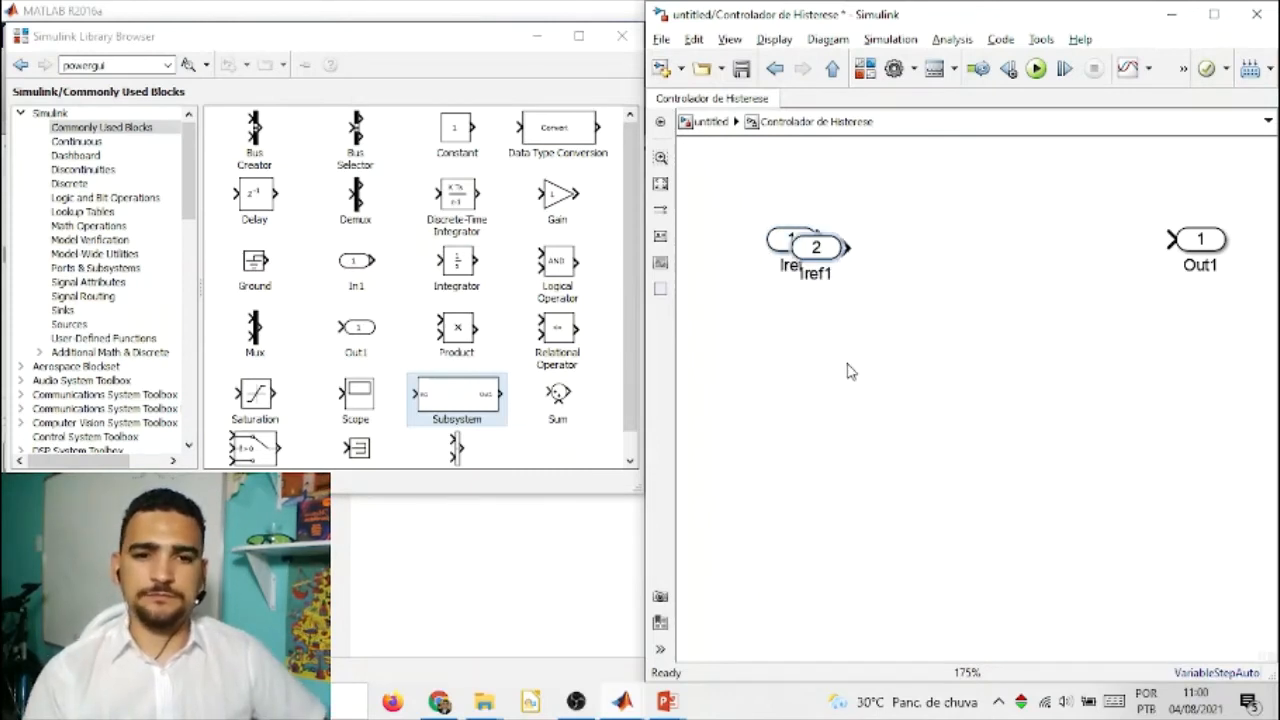
drag(818, 248, 794, 363)
double_click(800, 389)
text(Iabc)
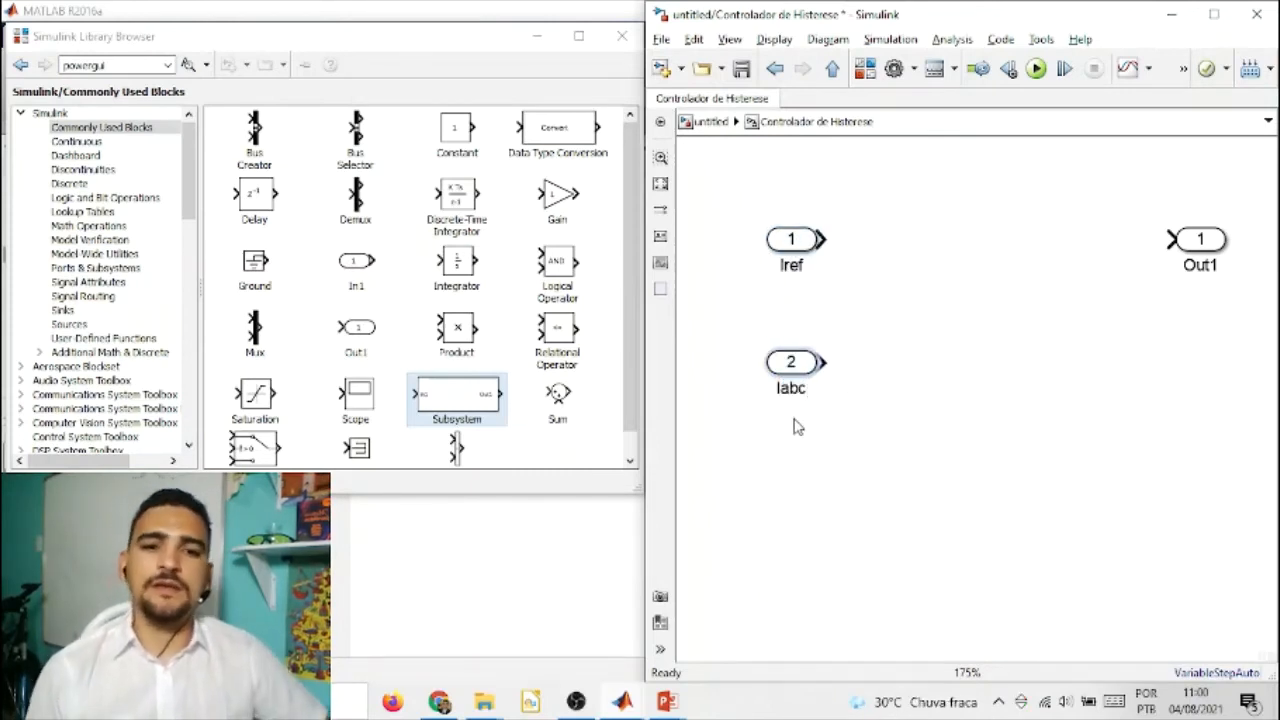
click(870, 447)
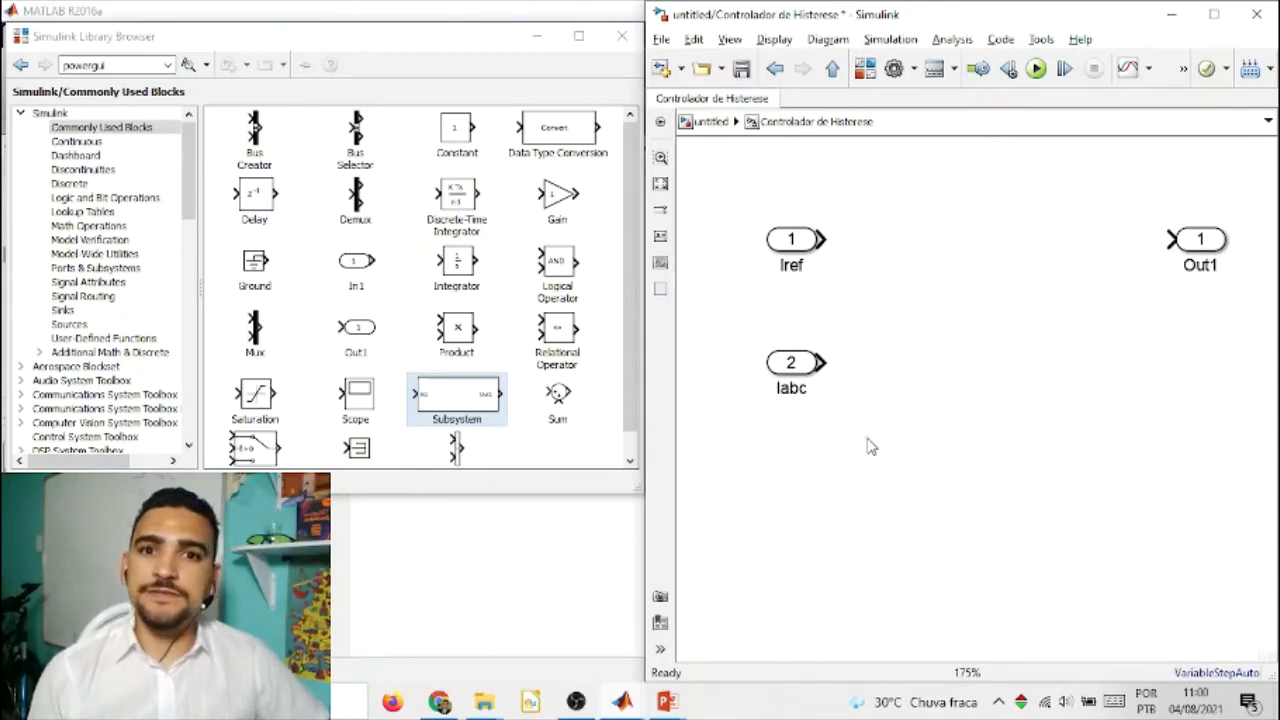
Step: Rename the subsystem's output port as g, adjust the port block's size, and return to the top-level model
click(1215, 243)
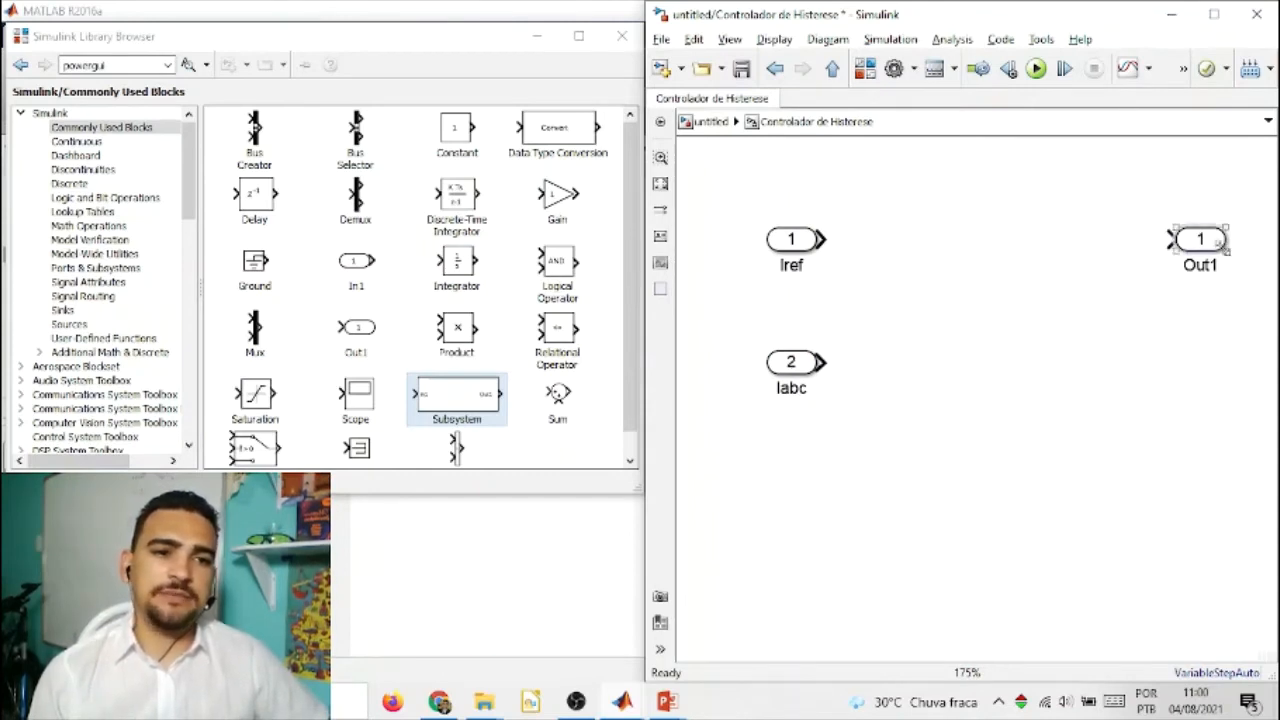
drag(1226, 251, 1217, 263)
double_click(1200, 279)
text(g)
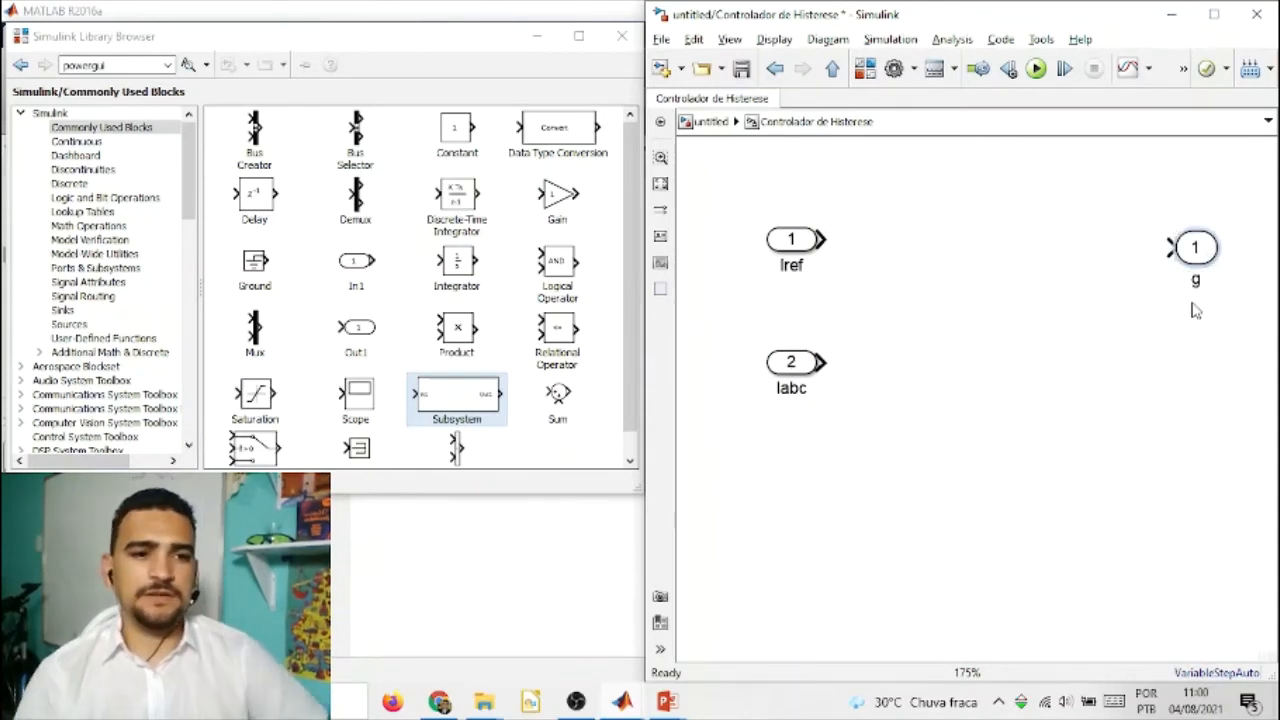
click(1207, 240)
drag(1216, 264, 1238, 260)
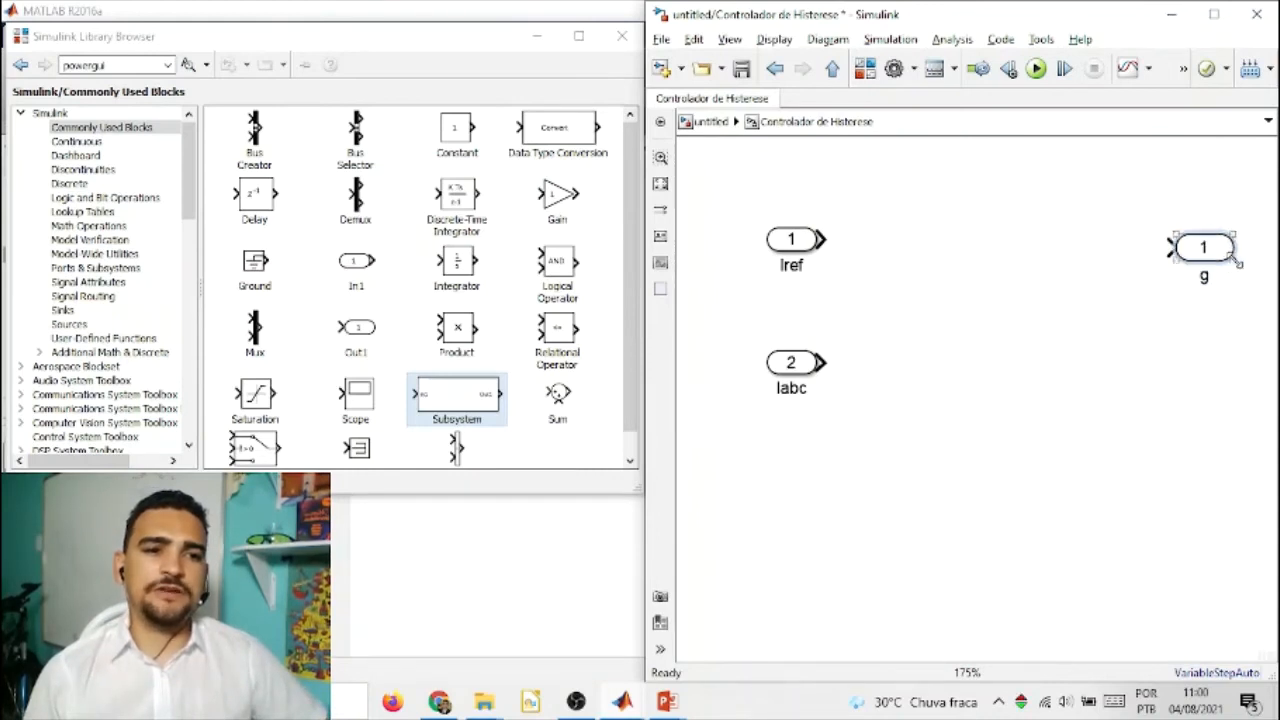
key(Escape)
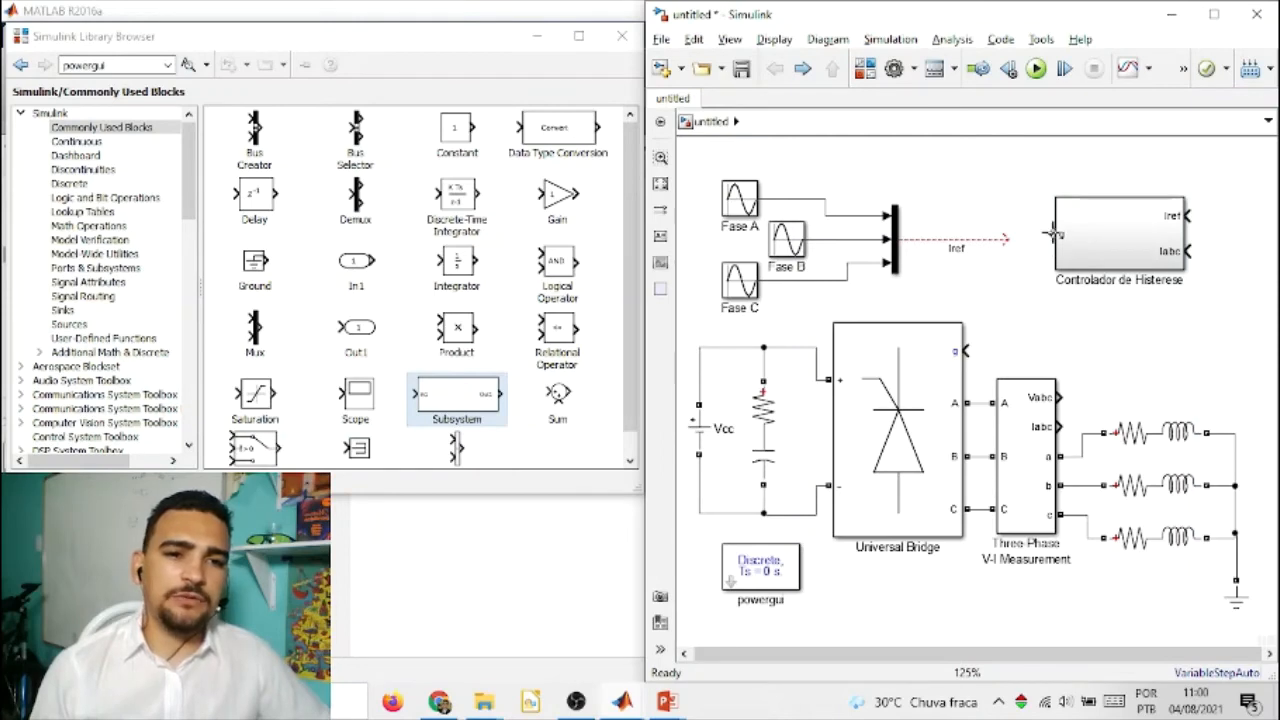
Step: Wire the hysteresis controller's g output to the Universal Bridge gate, and feed its inputs with the Iref signal and the measured Iabc
drag(1052, 234, 965, 350)
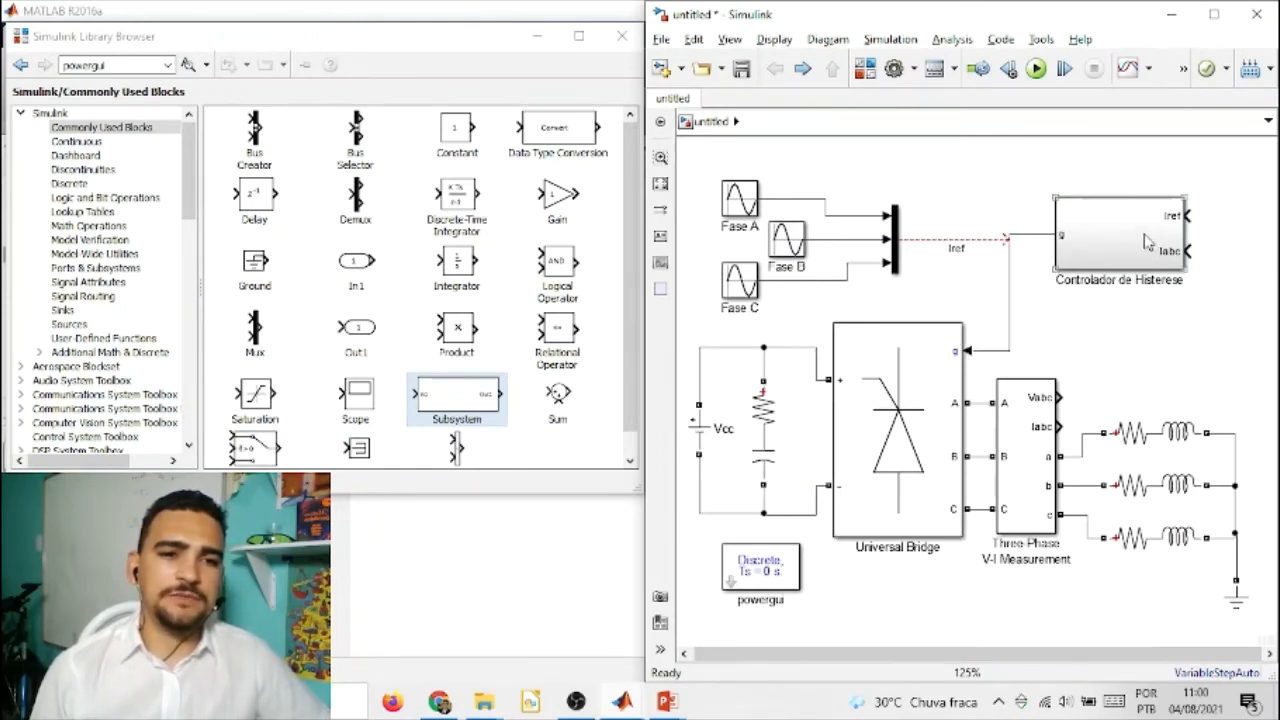
drag(1147, 243, 1127, 275)
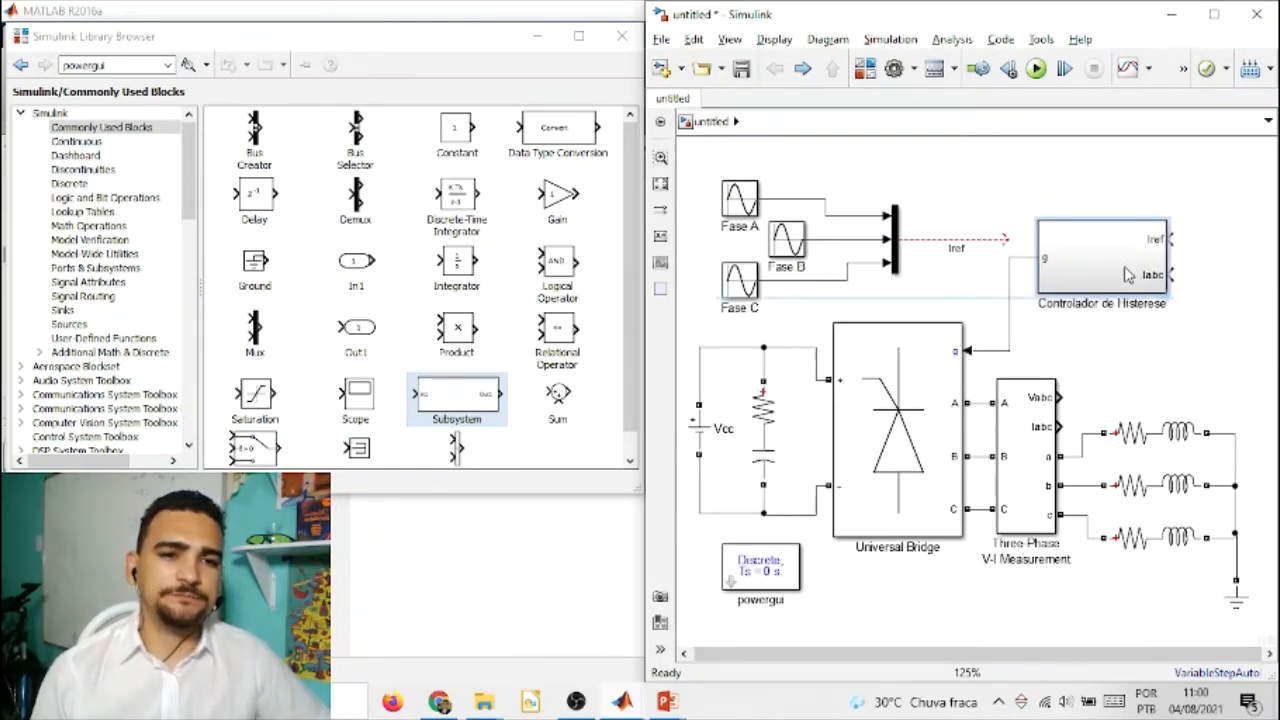
drag(1007, 237, 1172, 238)
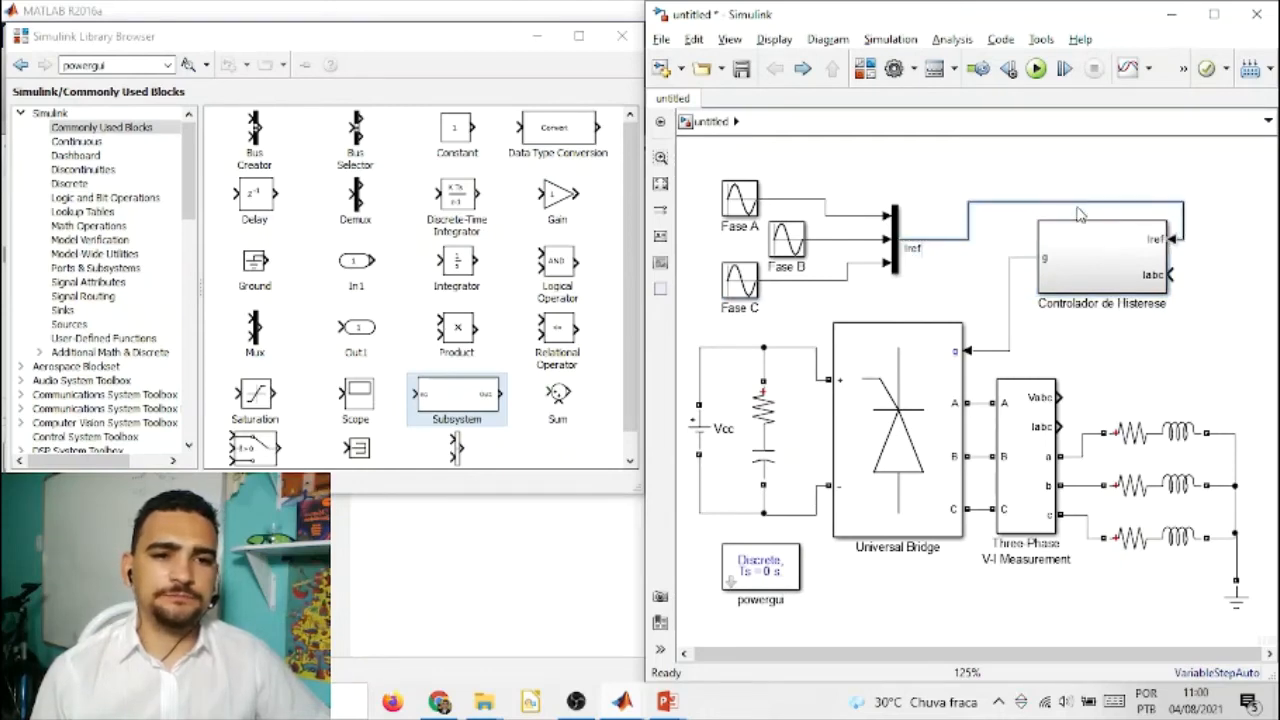
drag(1180, 287, 1064, 428)
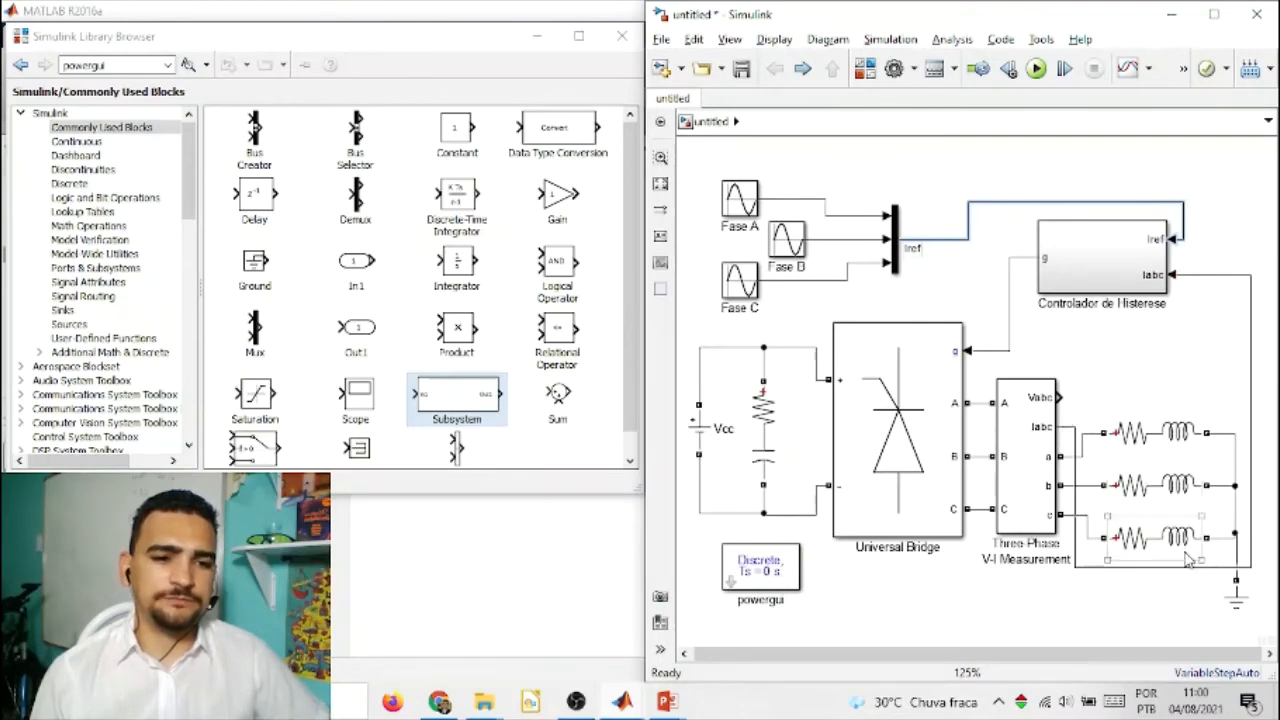
click(1078, 336)
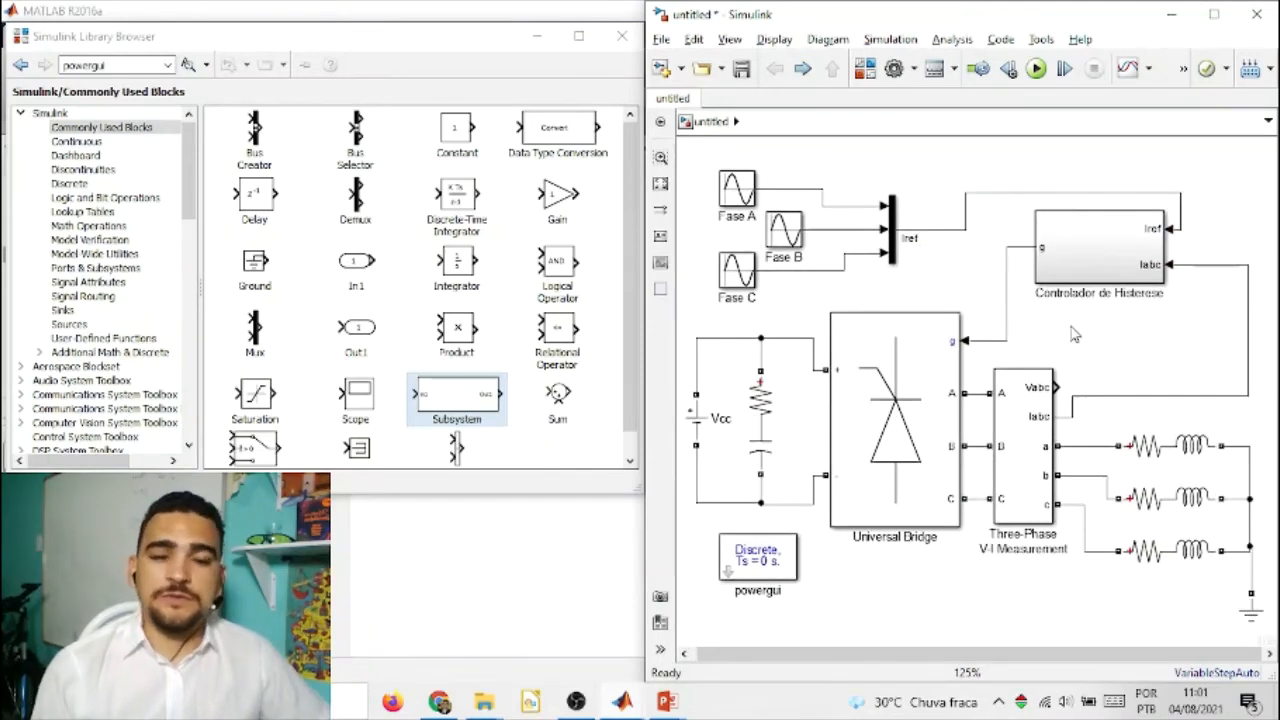
click(1088, 242)
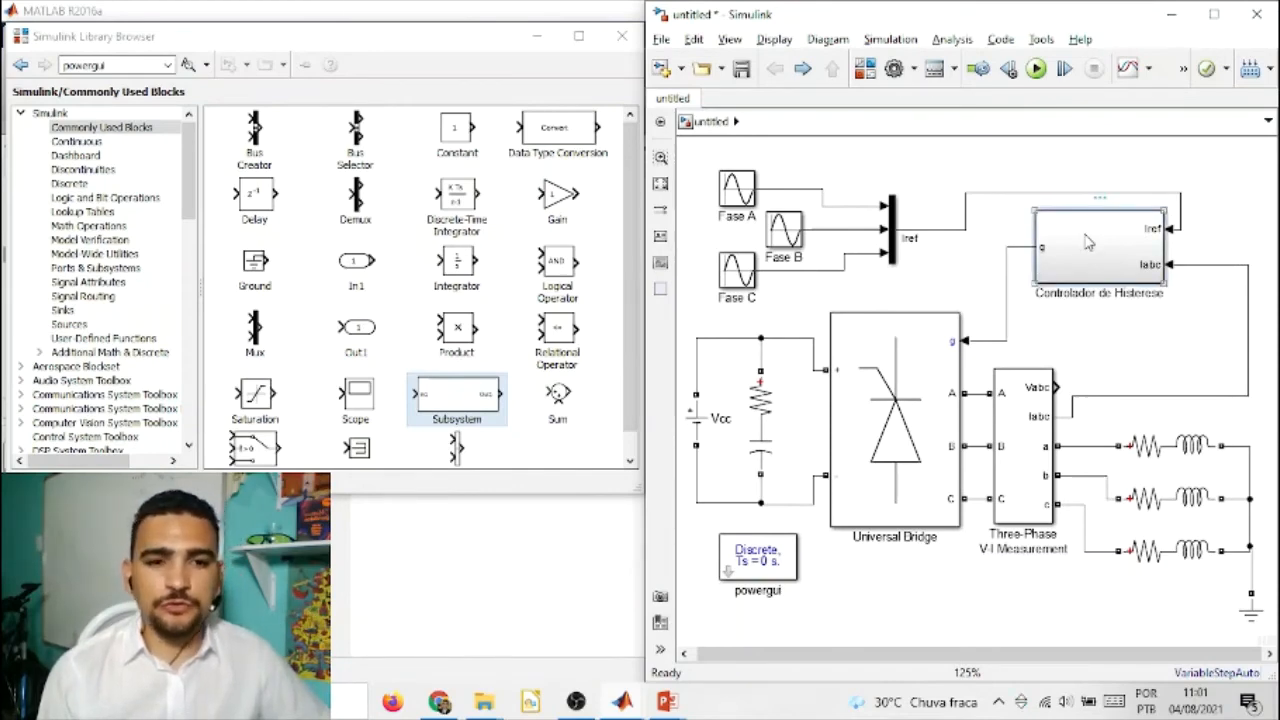
Step: Set the Universal Bridge's power electronic device to IGBT / Diodes
click(845, 400)
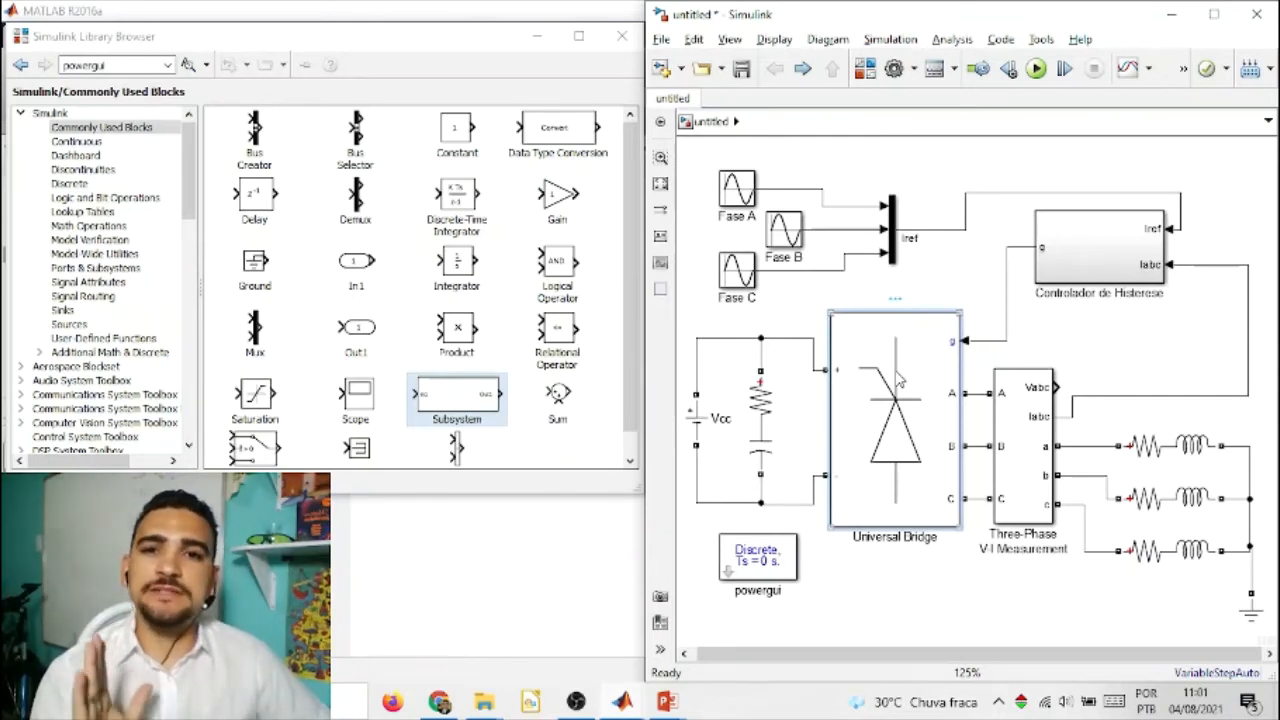
double_click(900, 378)
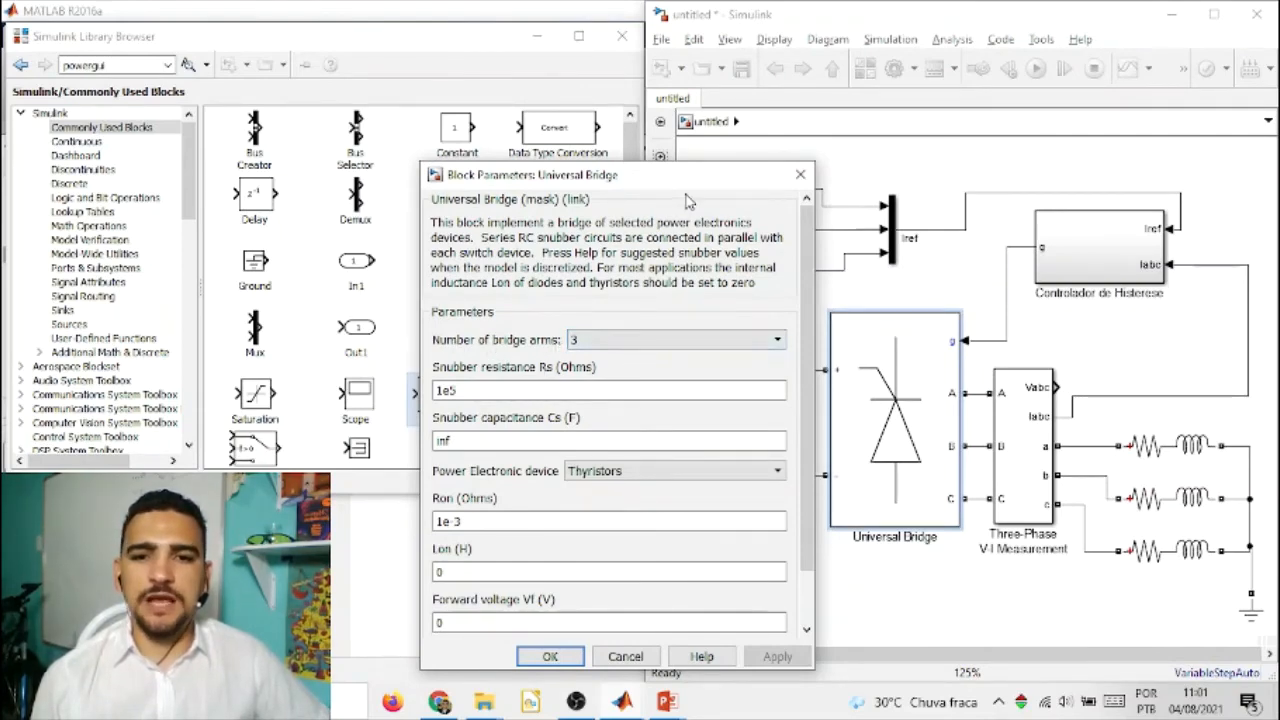
drag(686, 176, 806, 78)
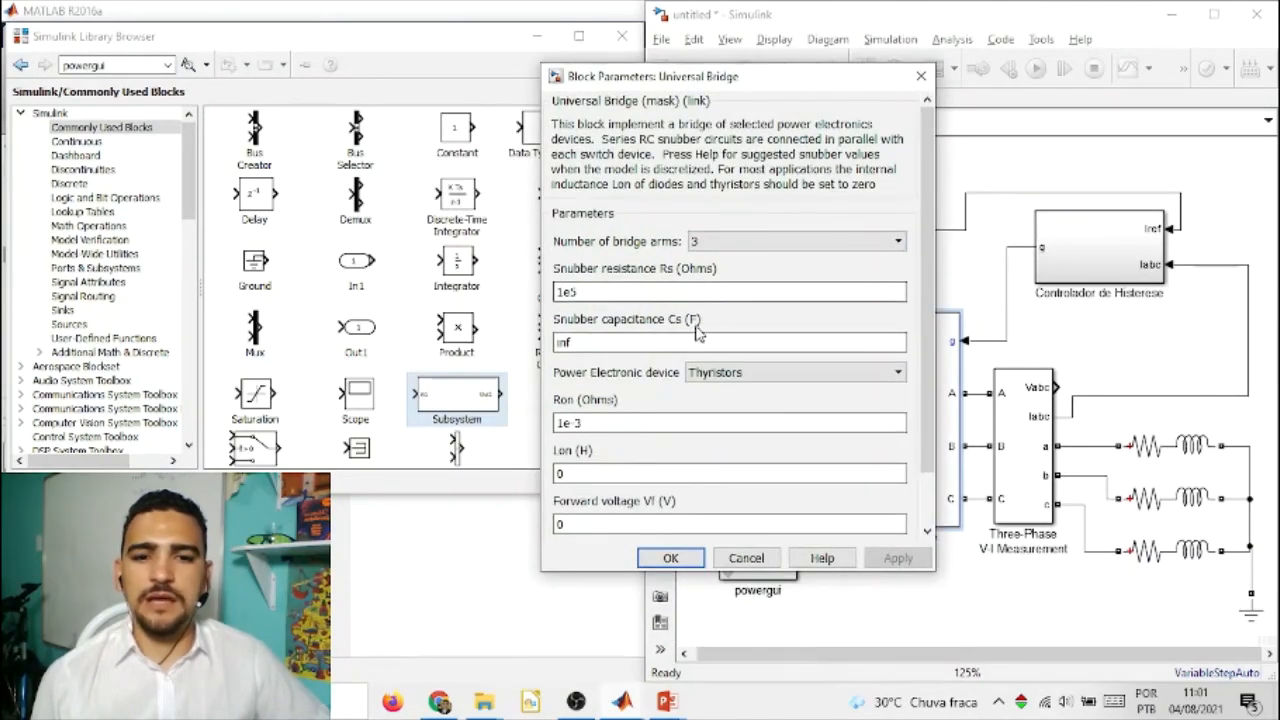
click(717, 376)
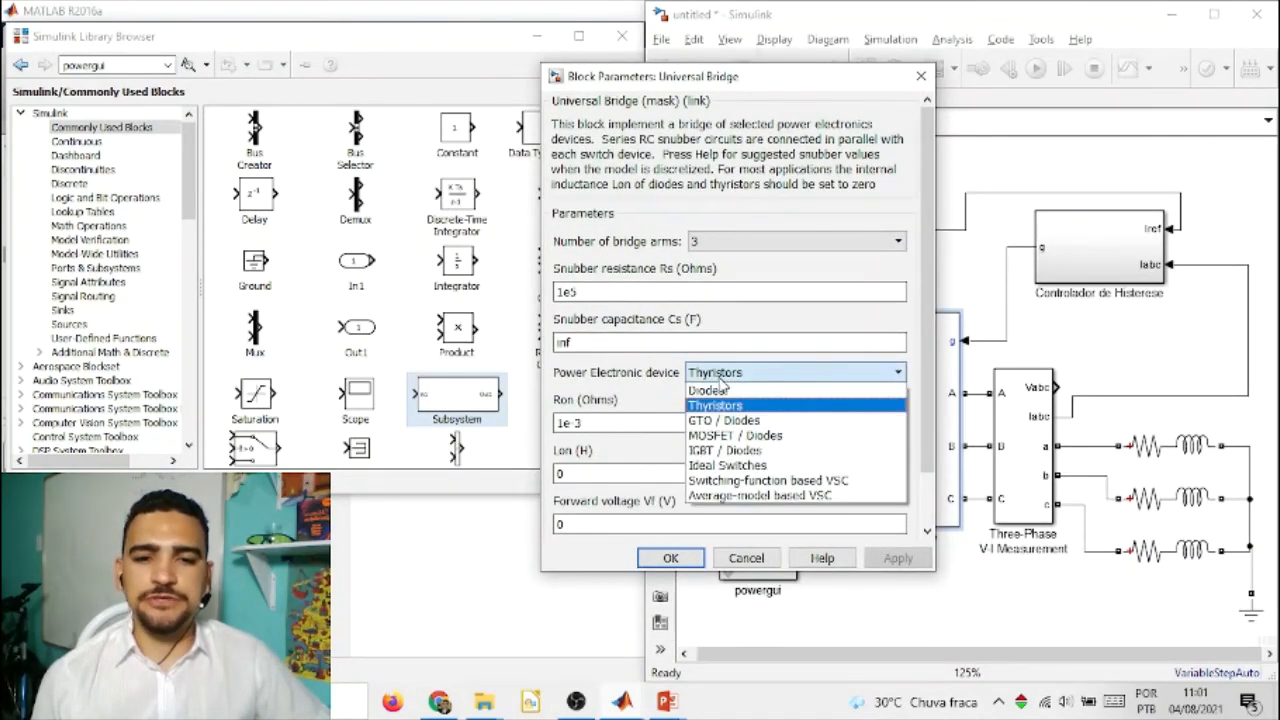
click(724, 451)
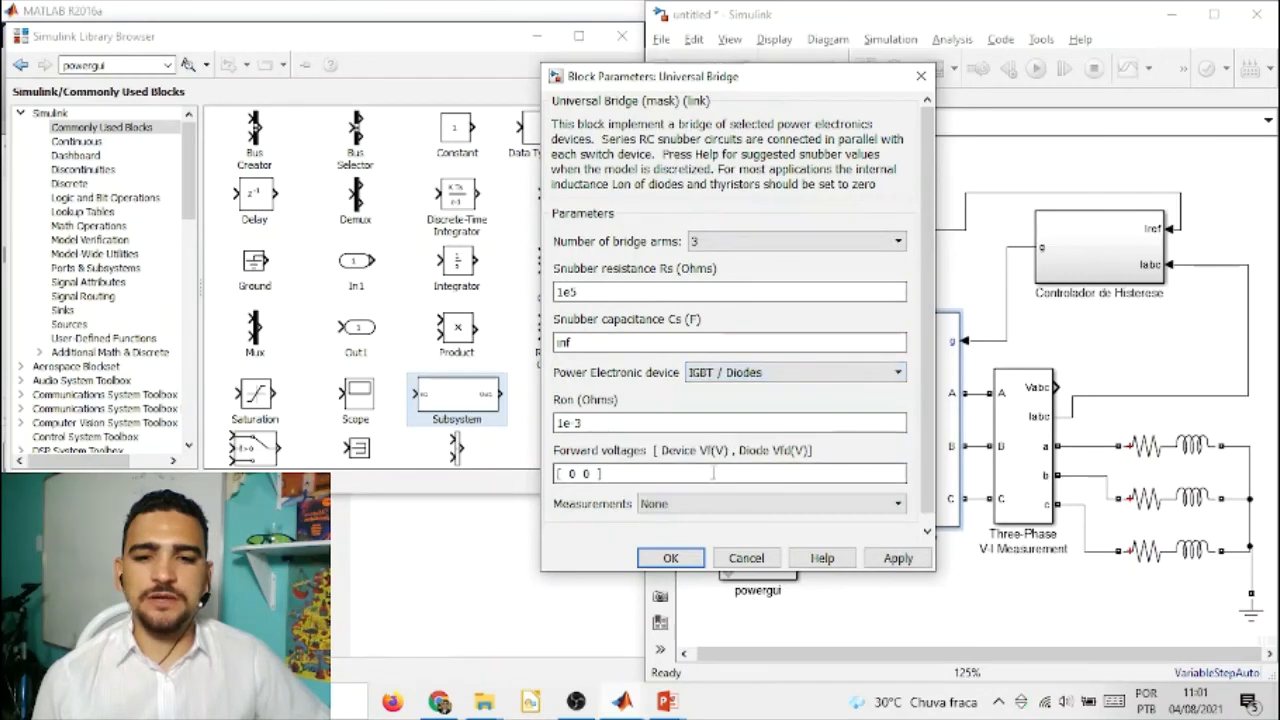
click(670, 557)
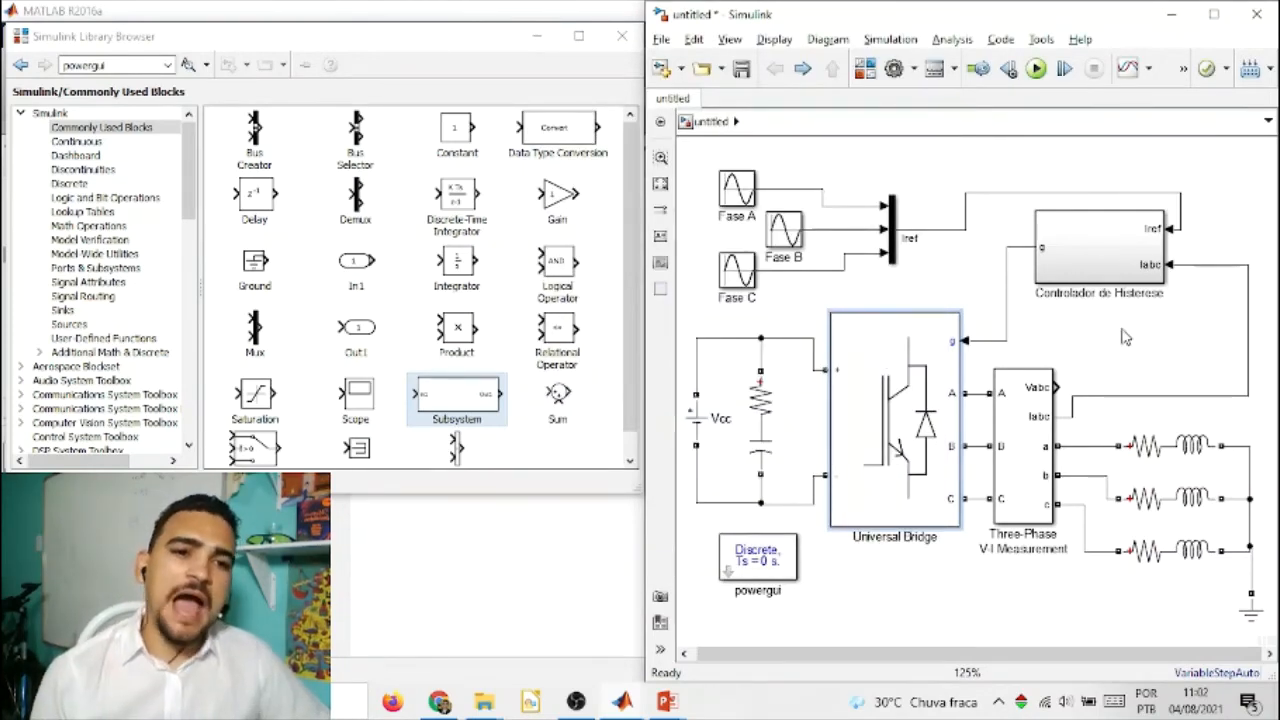
Step: Open the Controlador de Histerese subsystem and slightly adjust the position of the Fcn block between S1 and S2
double_click(1103, 247)
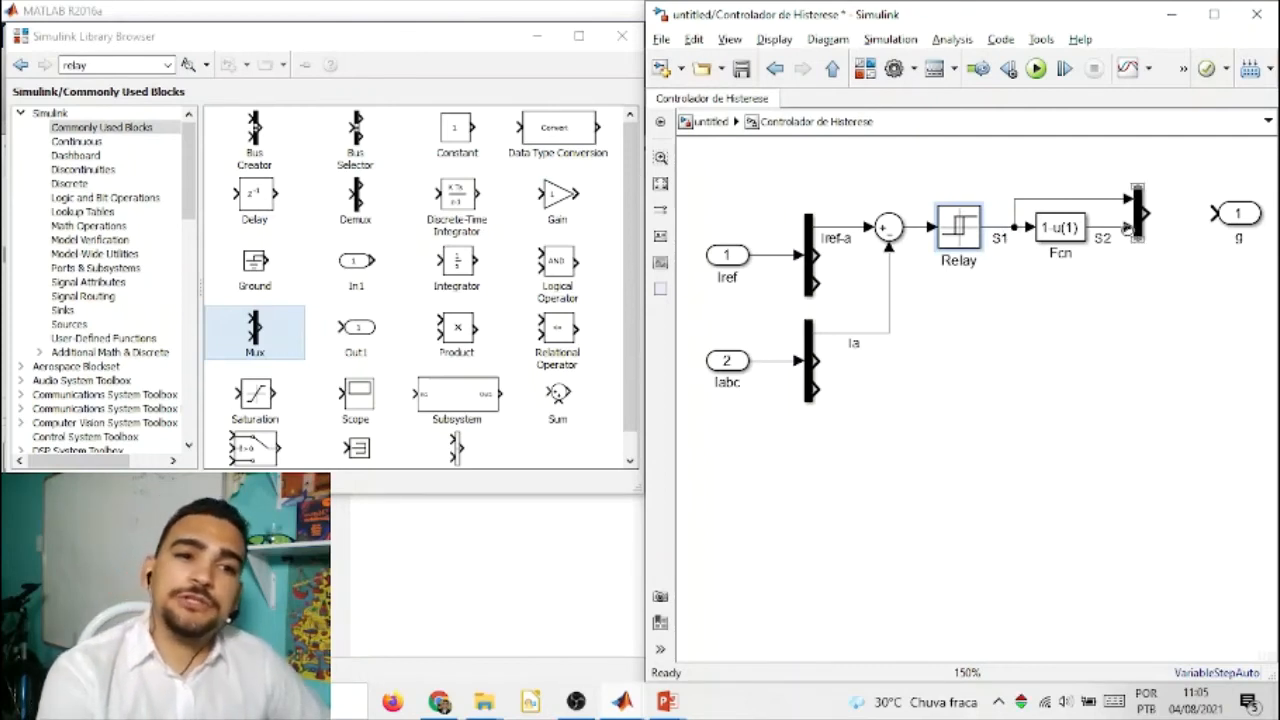
click(1085, 303)
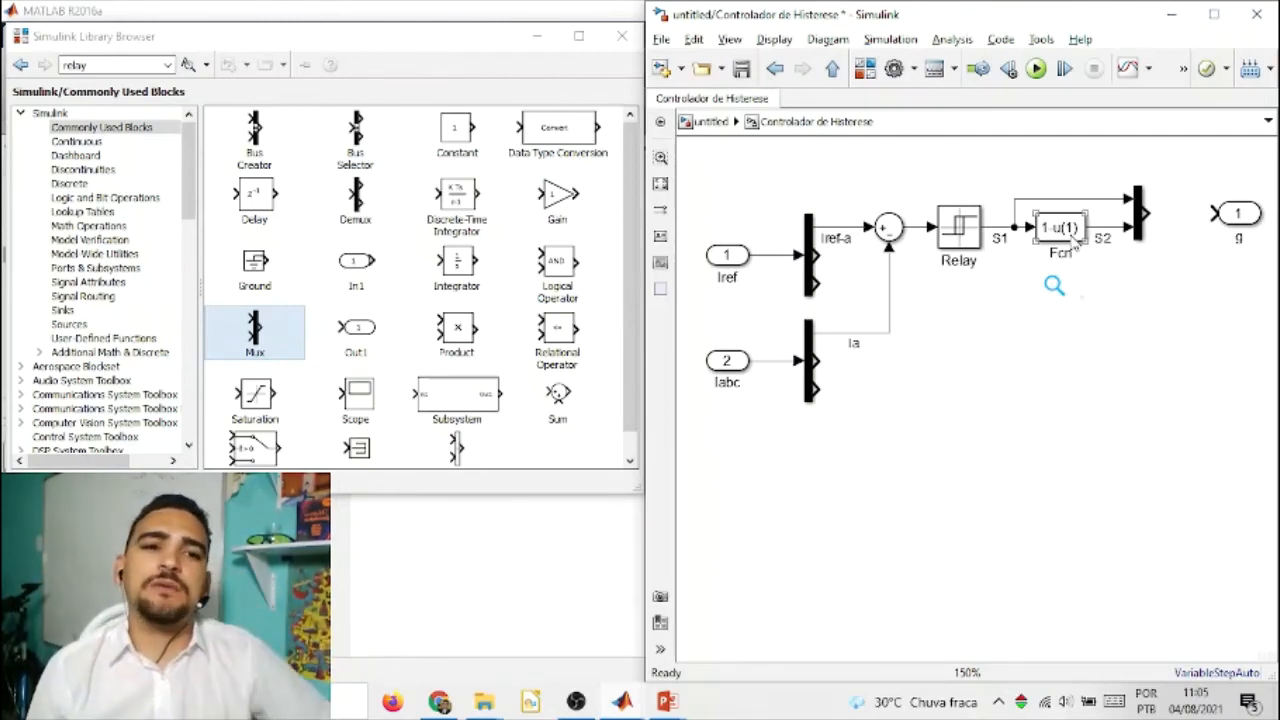
drag(1058, 230, 1066, 230)
click(1110, 322)
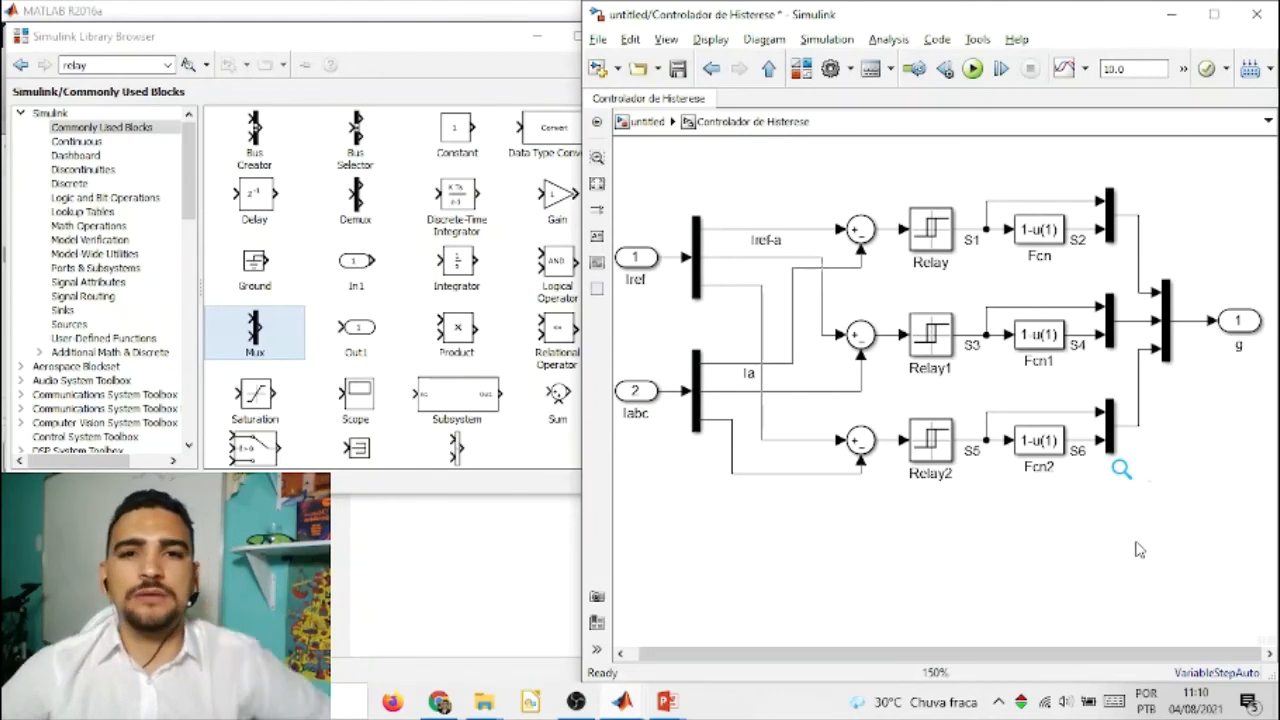
Step: Set the phase A Relay's switch on point to tol and its switch off point to -tol
double_click(940, 248)
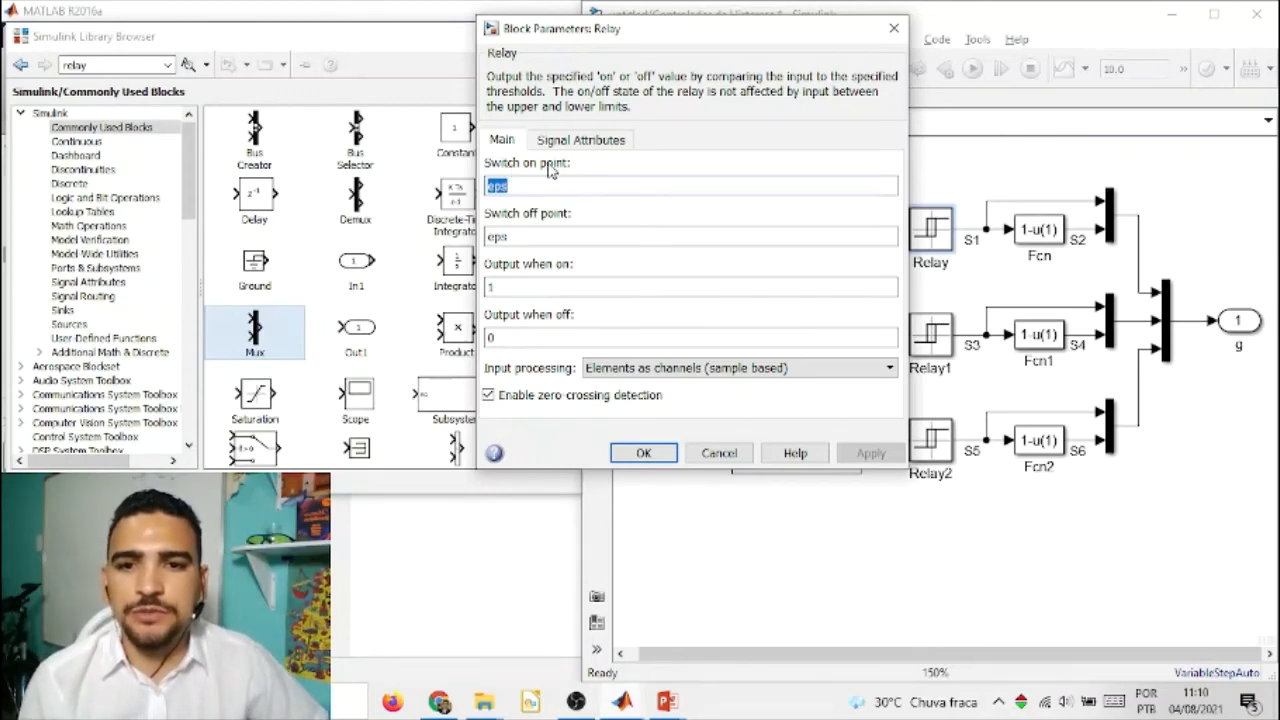
click(514, 287)
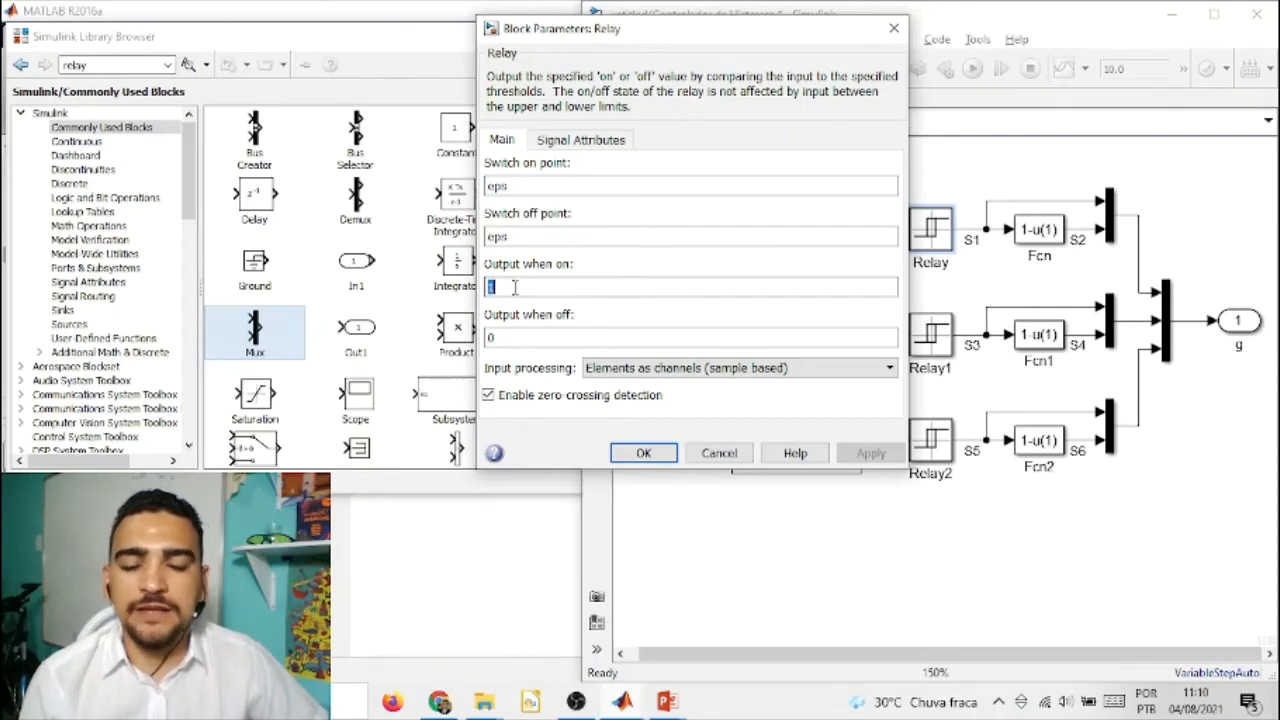
click(567, 186)
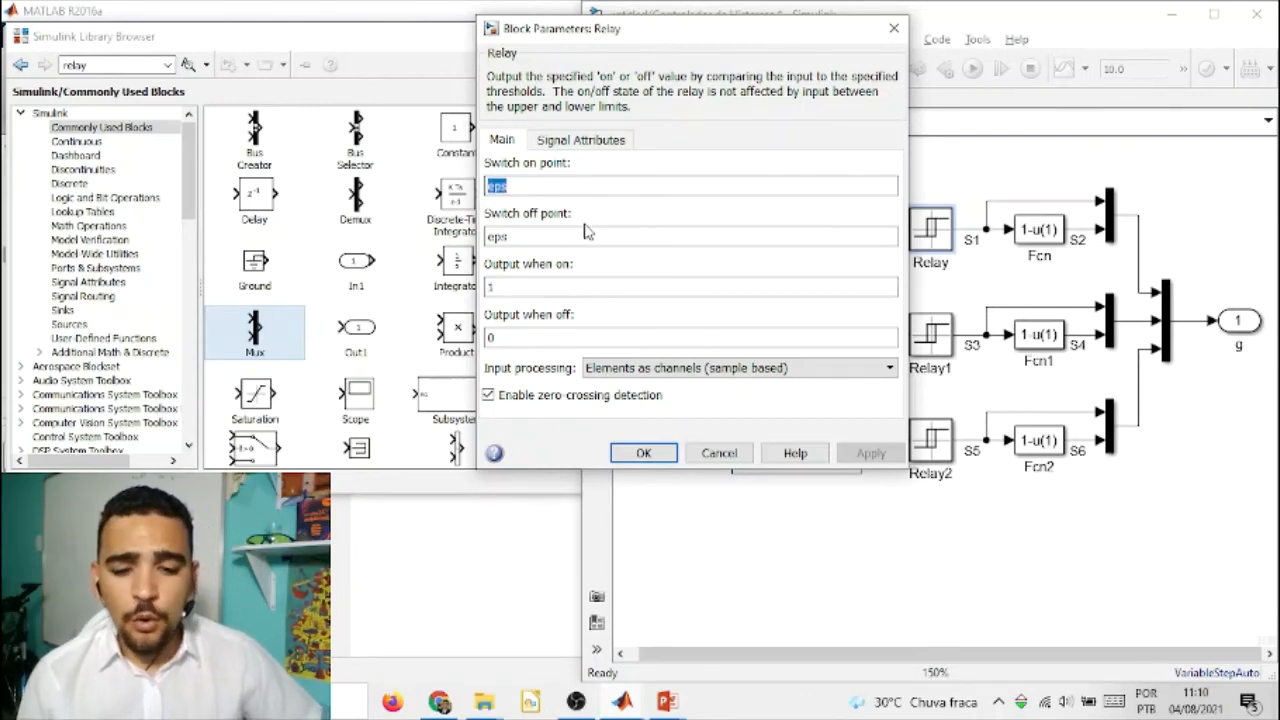
text(tol)
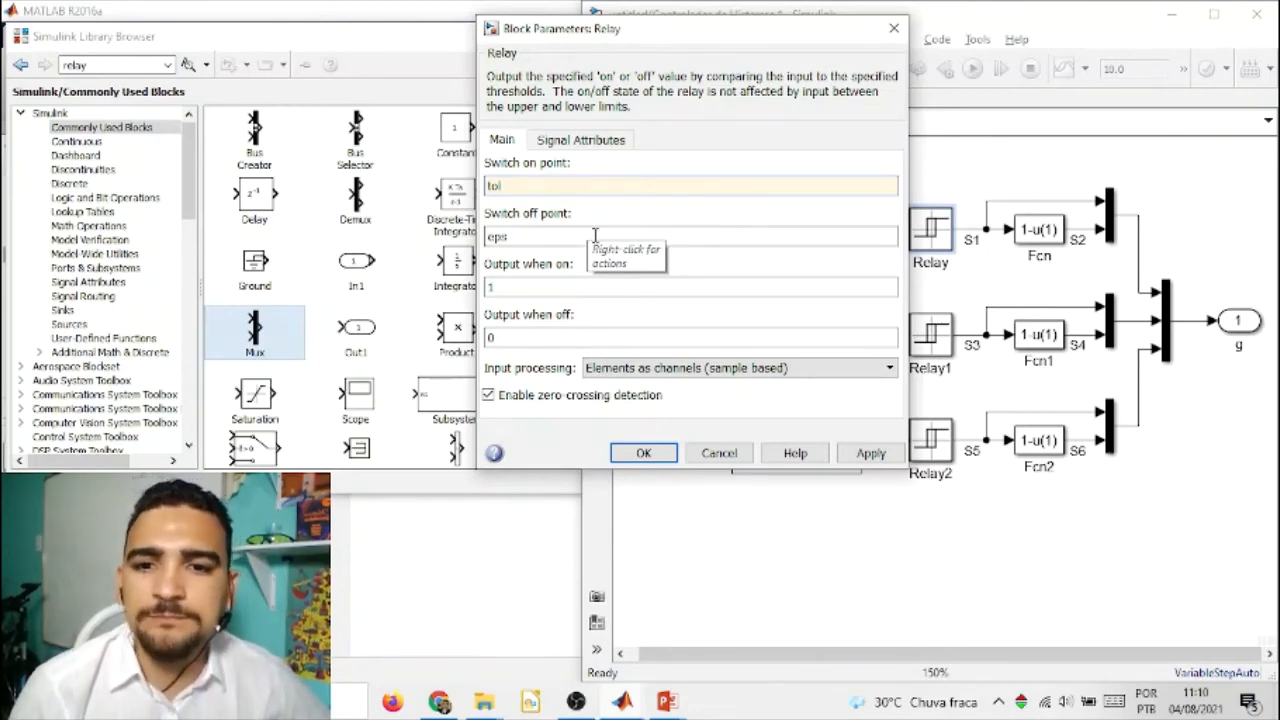
double_click(595, 235)
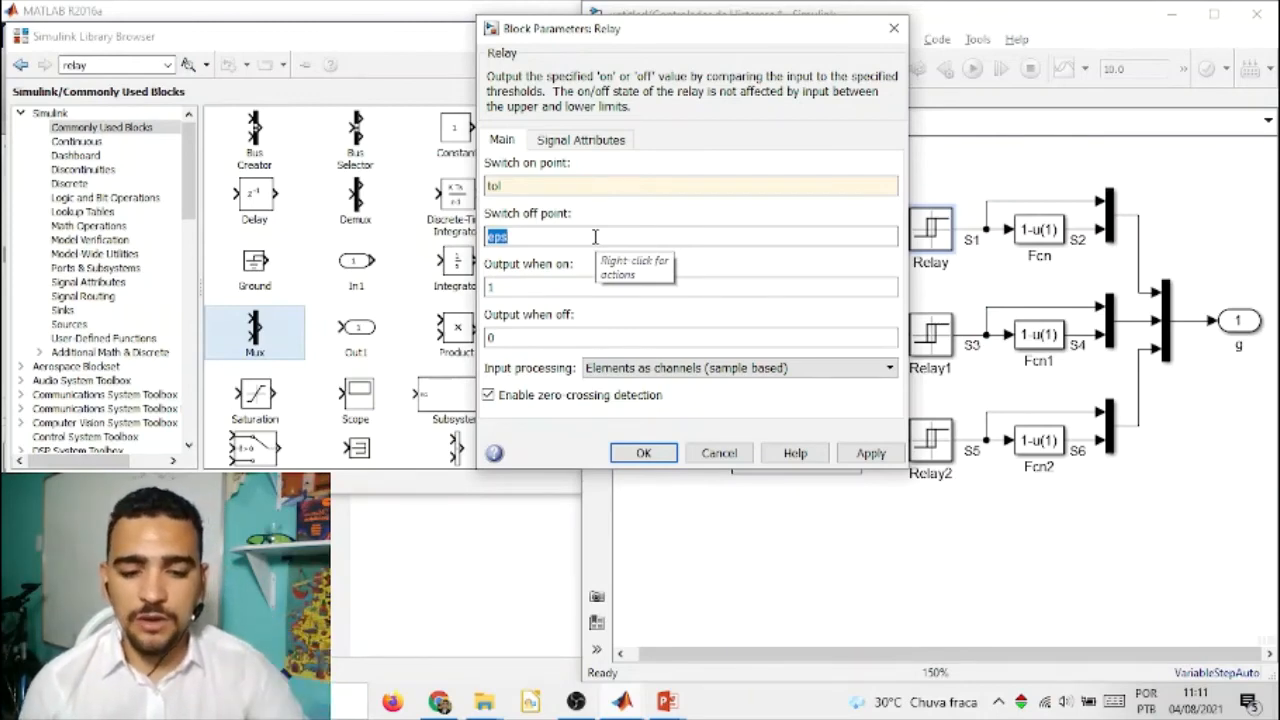
text(-tol)
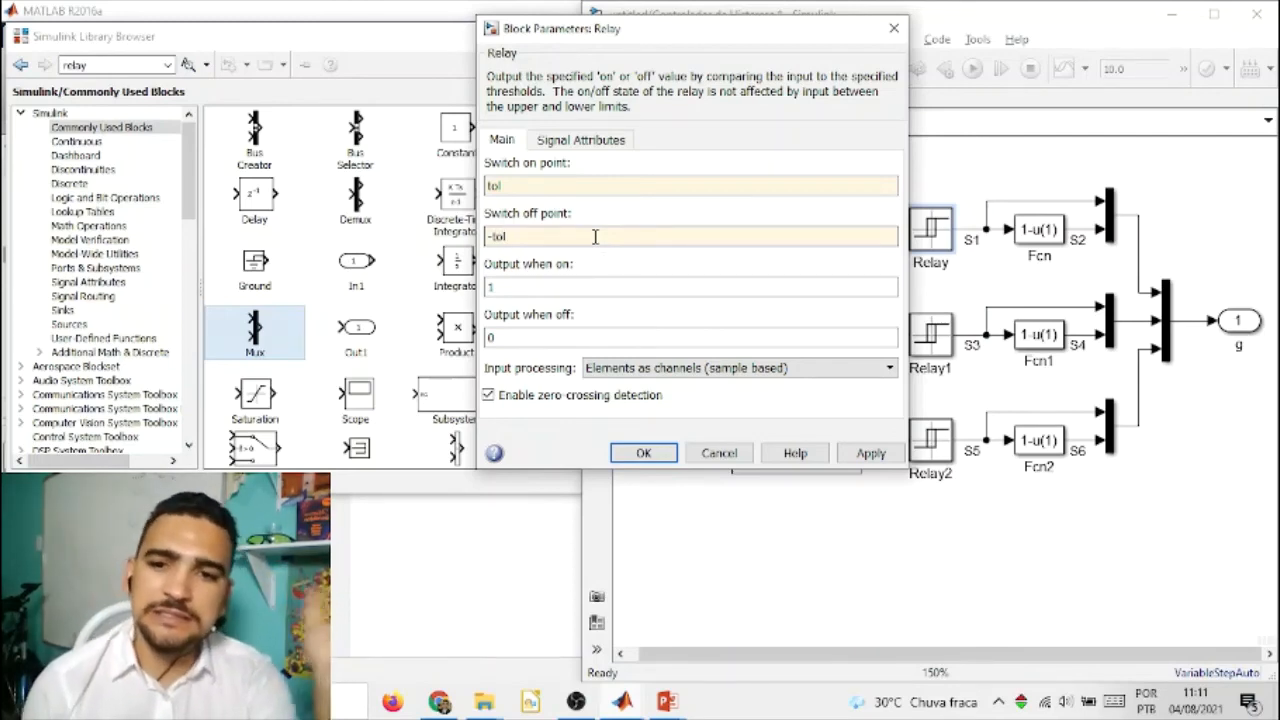
double_click(556, 231)
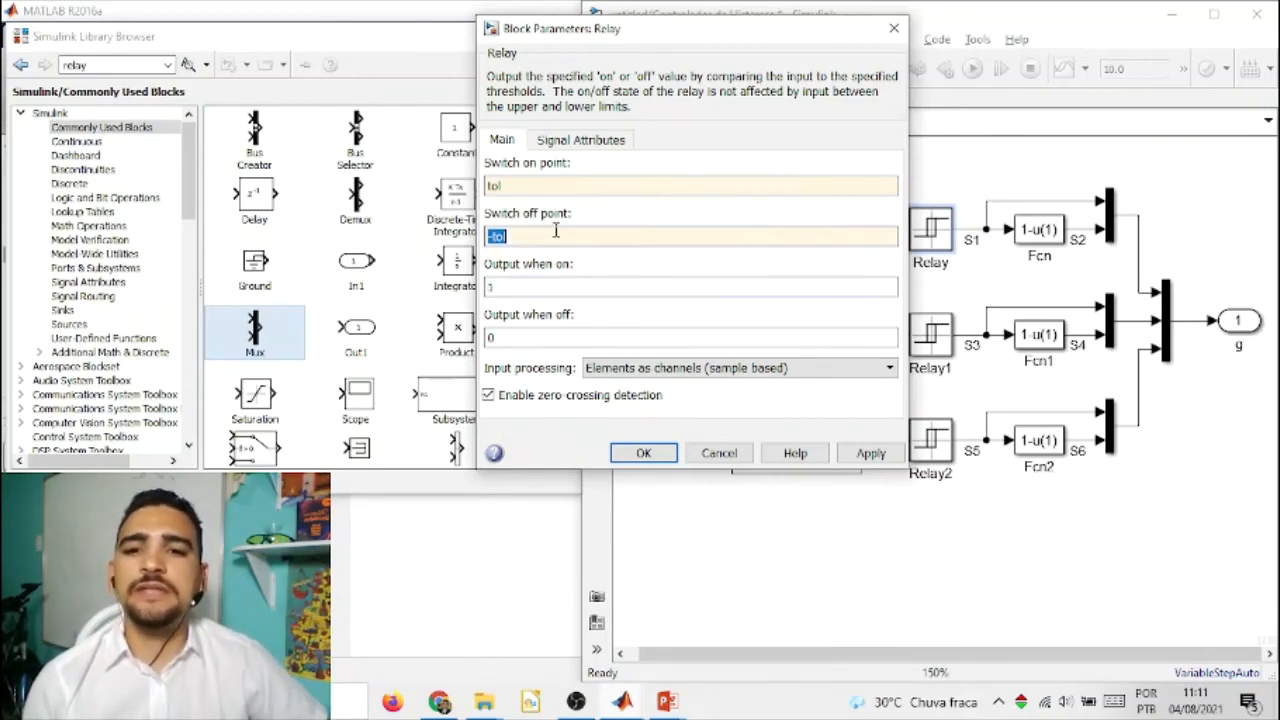
double_click(541, 337)
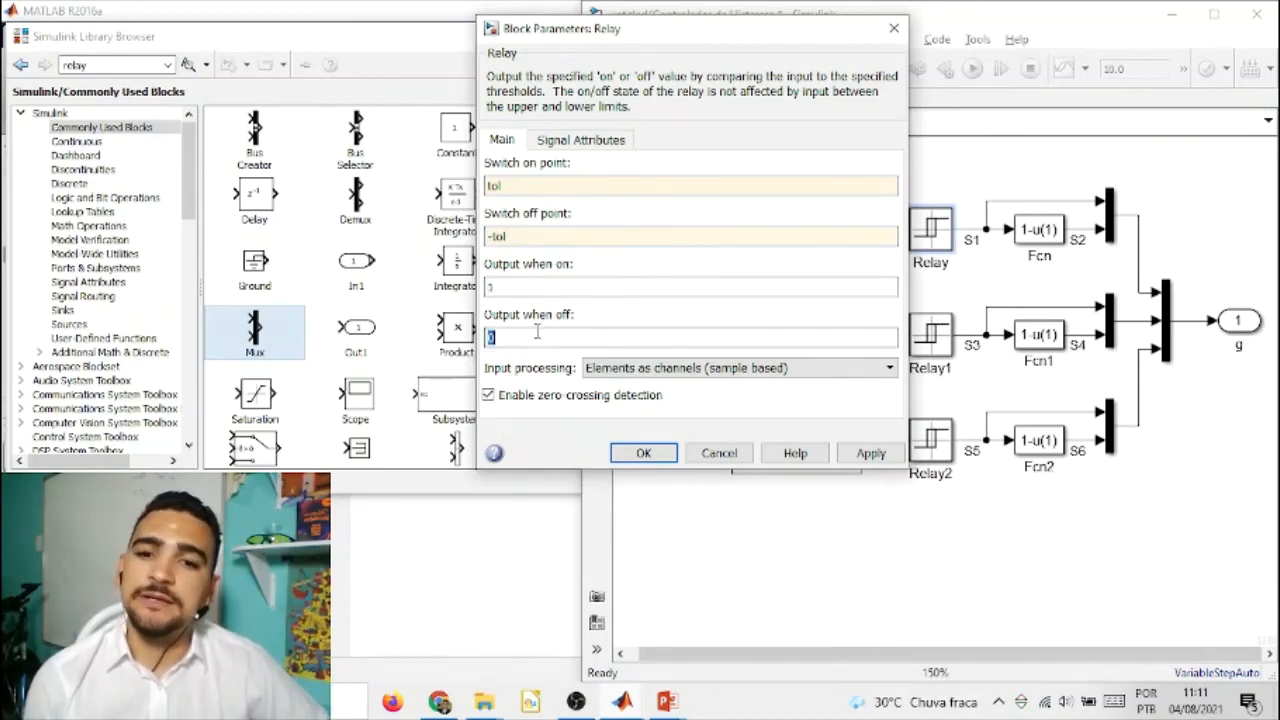
click(503, 340)
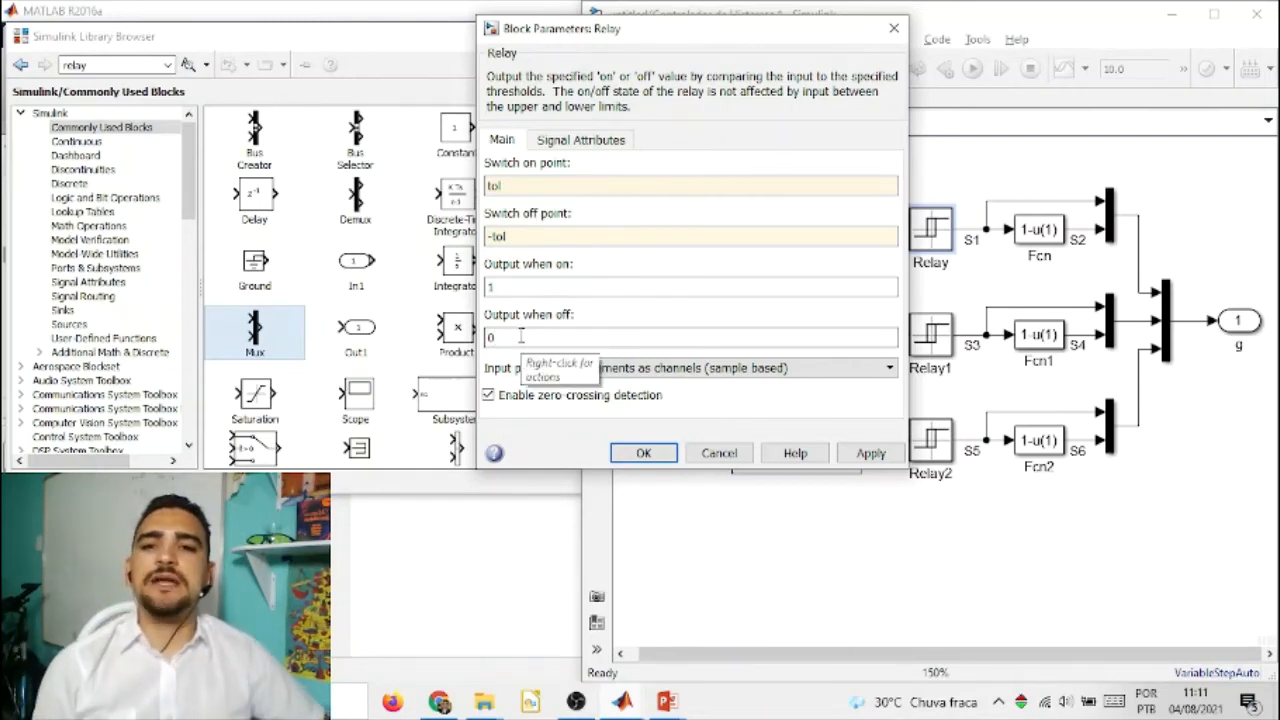
double_click(491, 186)
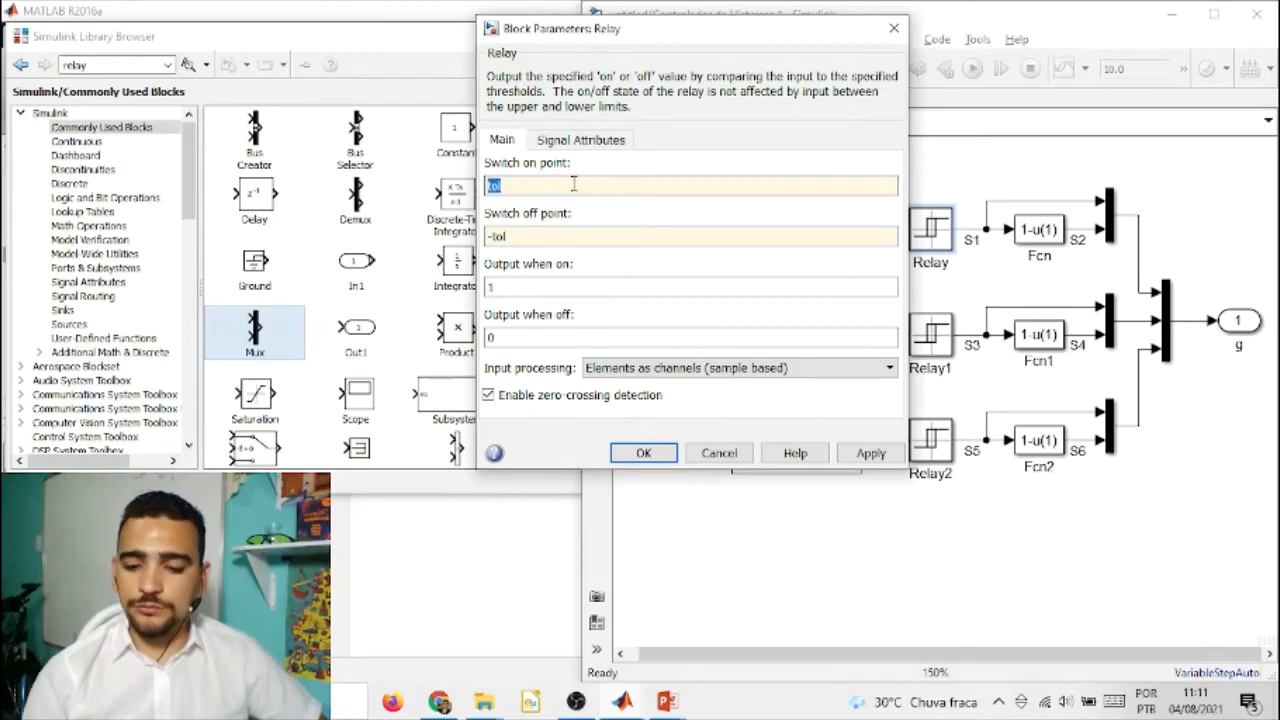
click(651, 460)
Step: Set the switch on point to tol and the switch off point to -tol in both Relay1 and Relay2
double_click(932, 338)
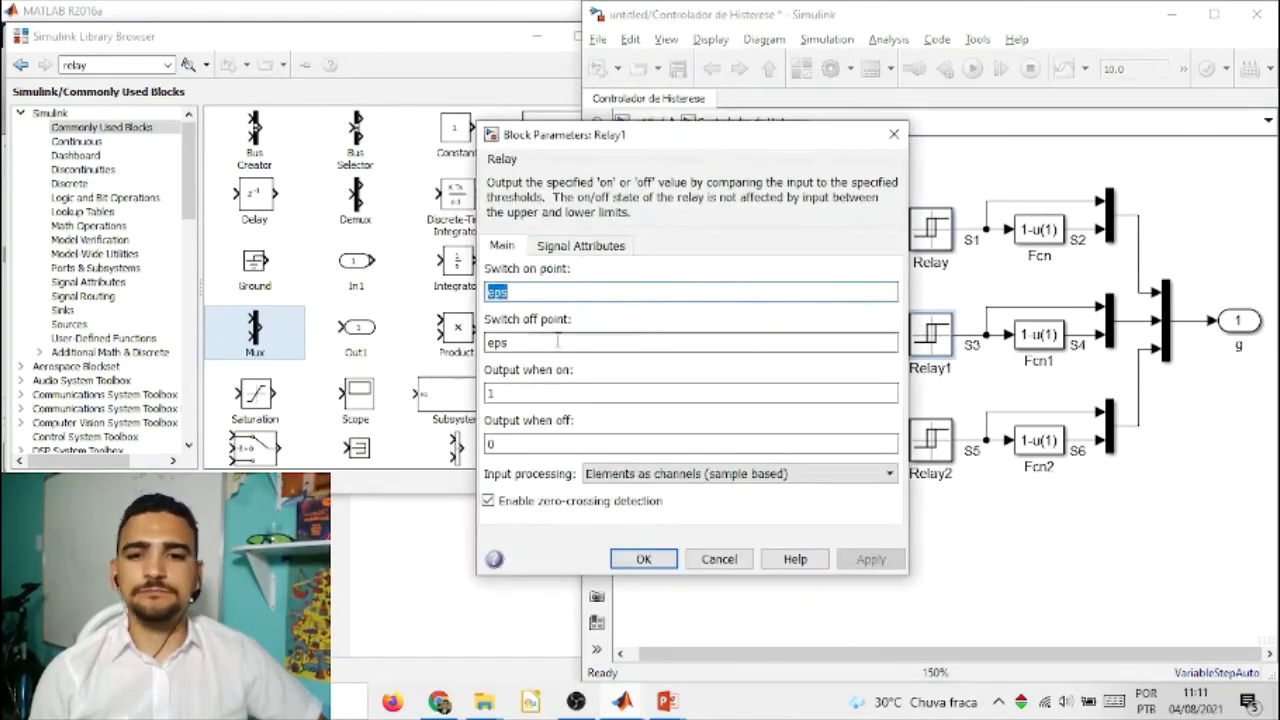
double_click(544, 343)
text(-tol)
key(Return)
double_click(932, 440)
double_click(595, 447)
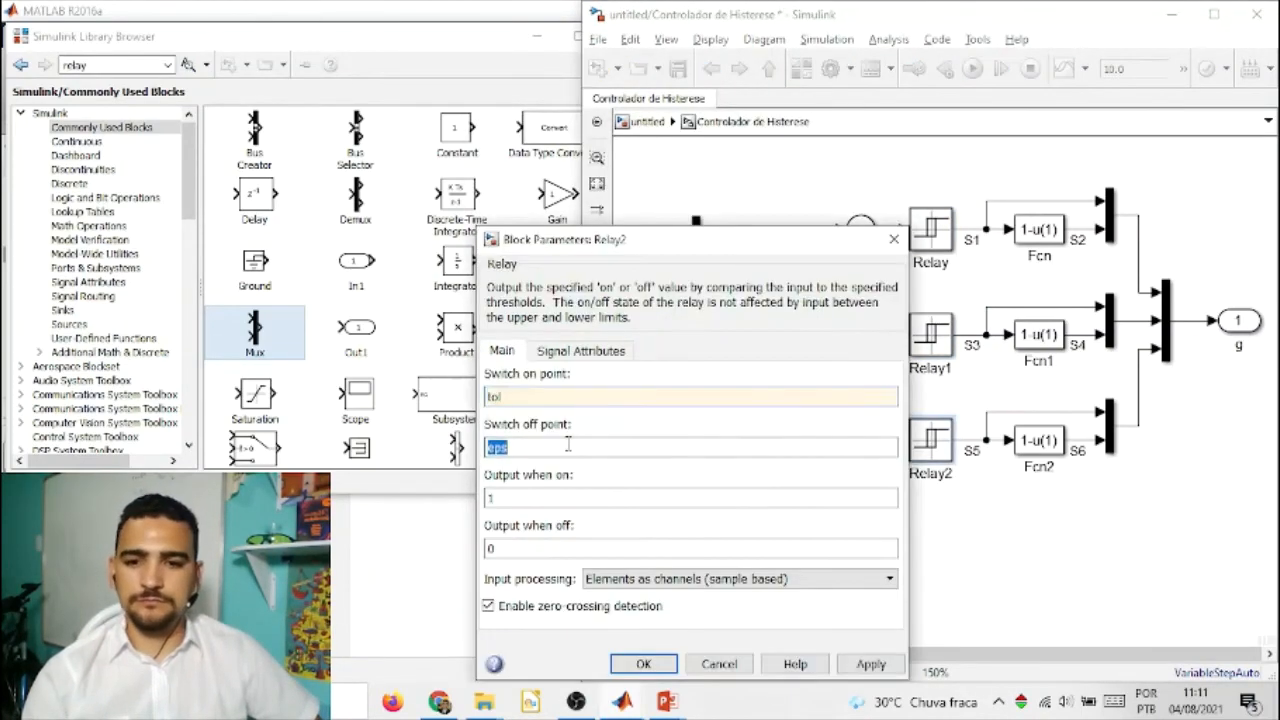
text(-tol)
click(662, 663)
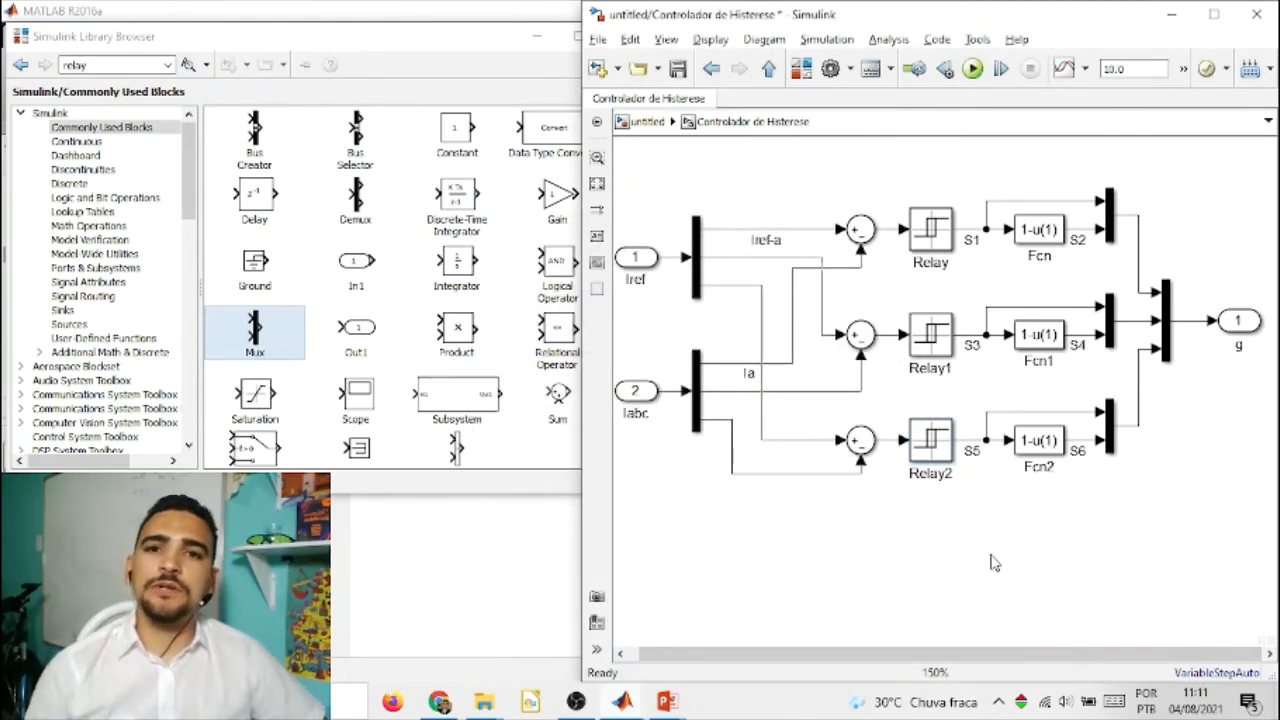
Step: Return to the top-level model and feed the three u(1) blocks ahead of the Scope with Iref, Iabc and Vabc
click(712, 69)
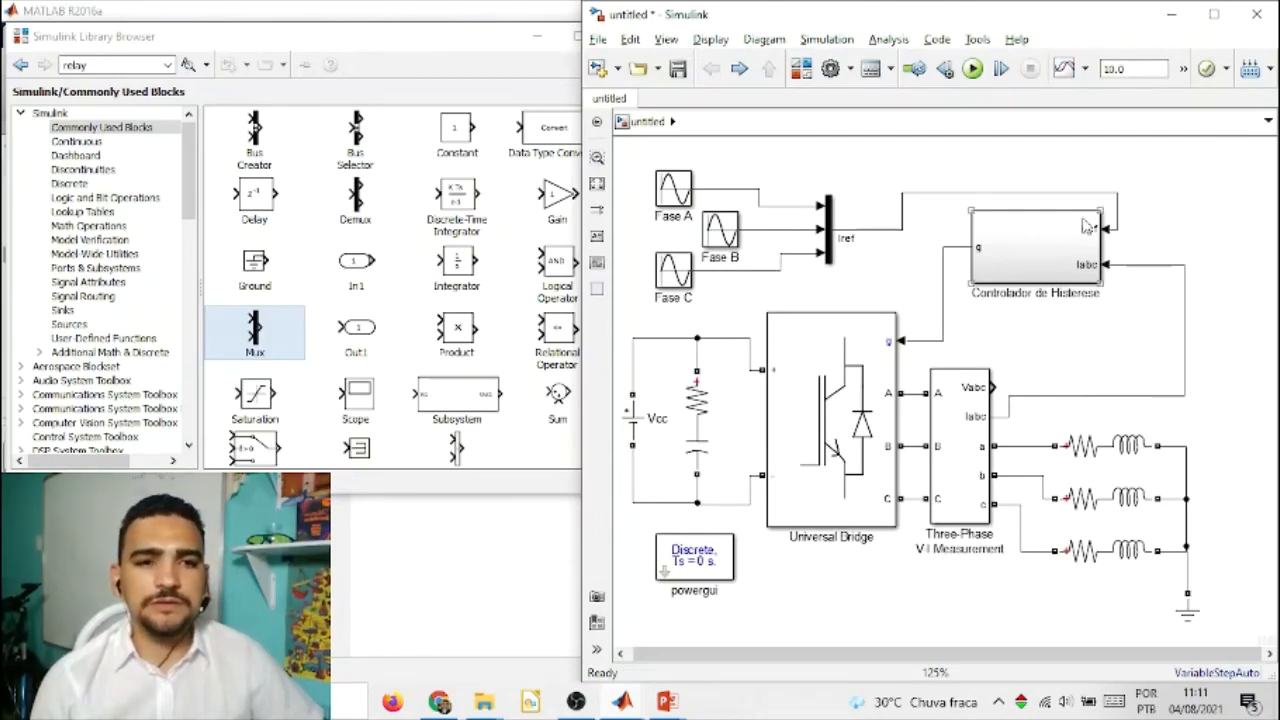
click(1036, 252)
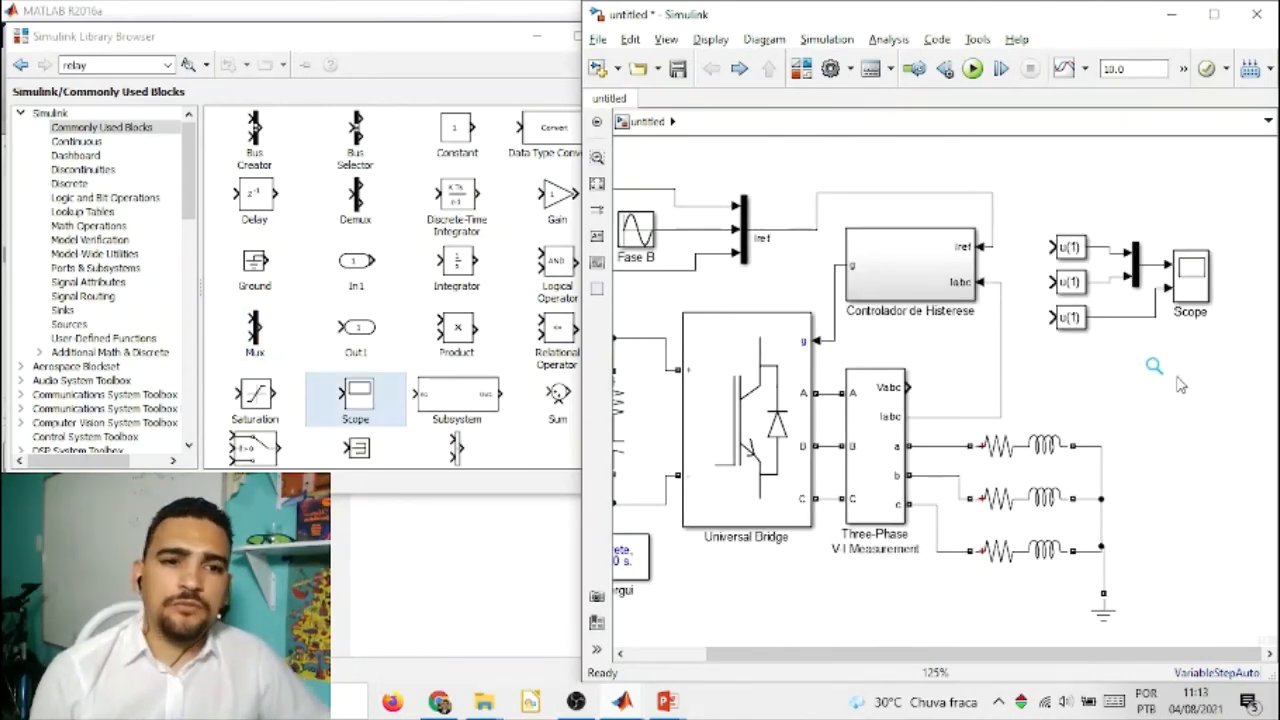
drag(1052, 247, 986, 246)
drag(1052, 281, 1000, 285)
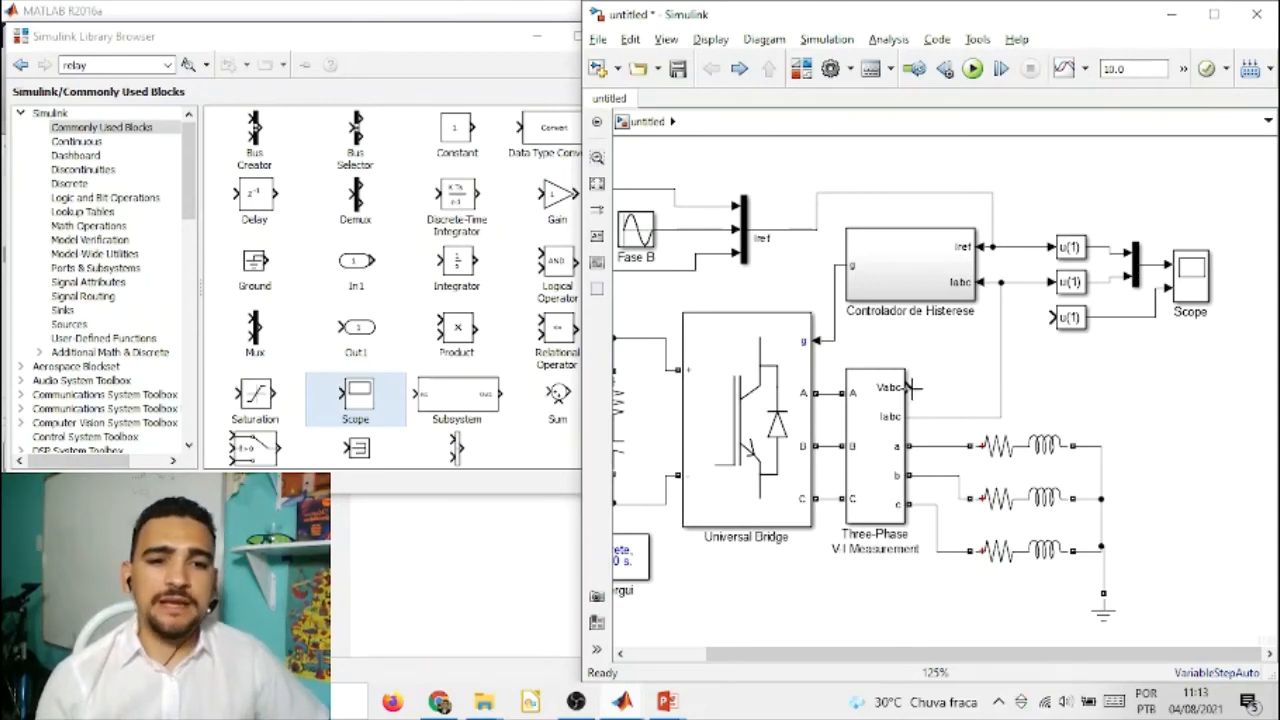
drag(909, 387, 1055, 317)
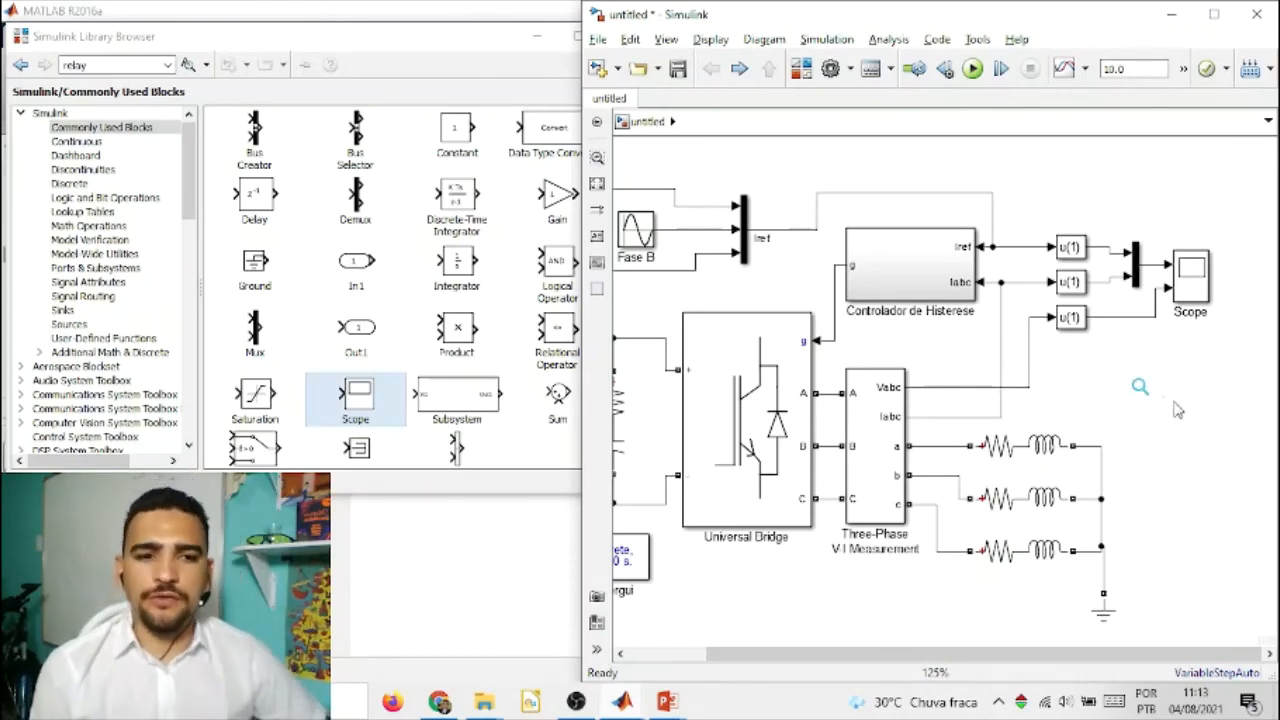
Step: Set the simulation stop time to 0.1
double_click(1128, 69)
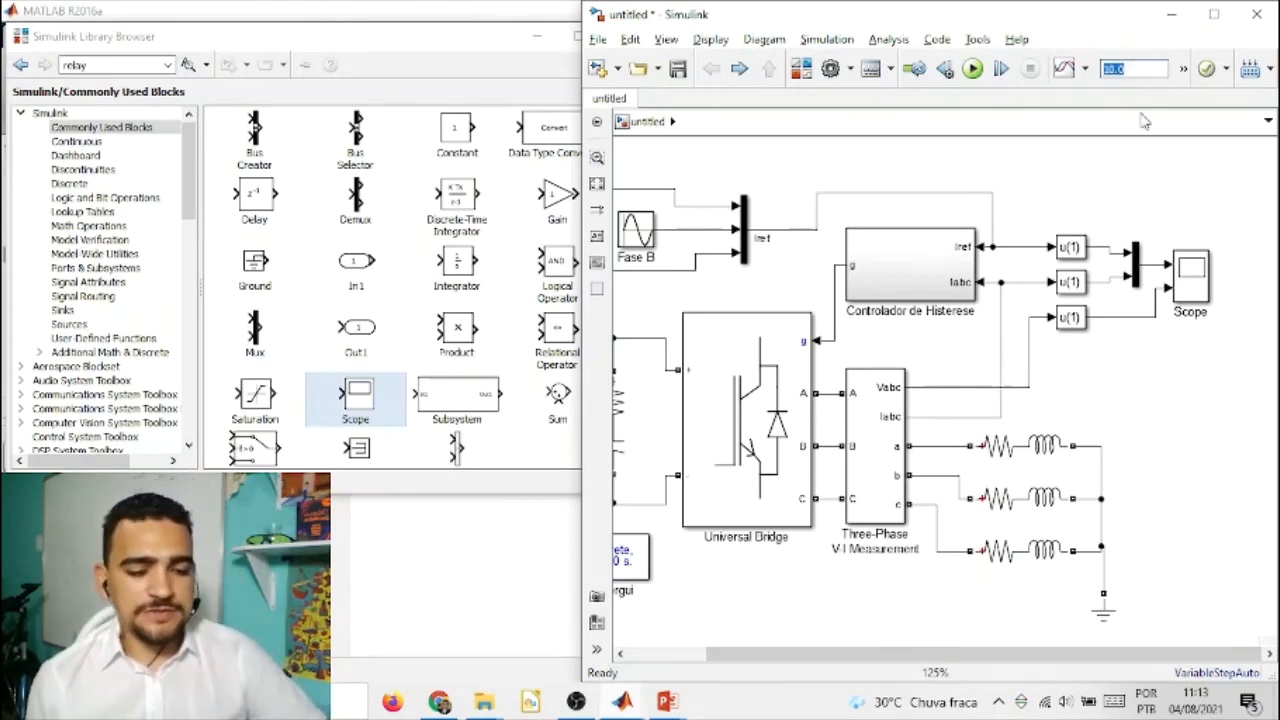
text(0.1)
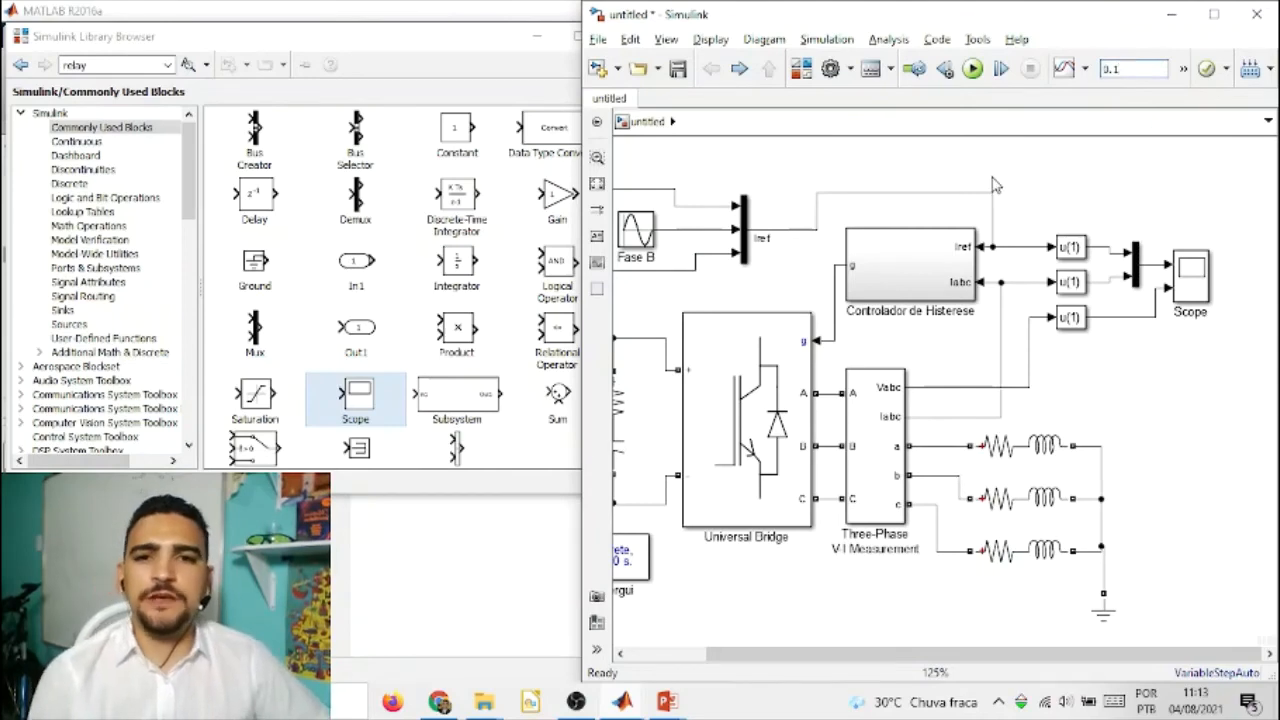
drag(922, 360, 970, 358)
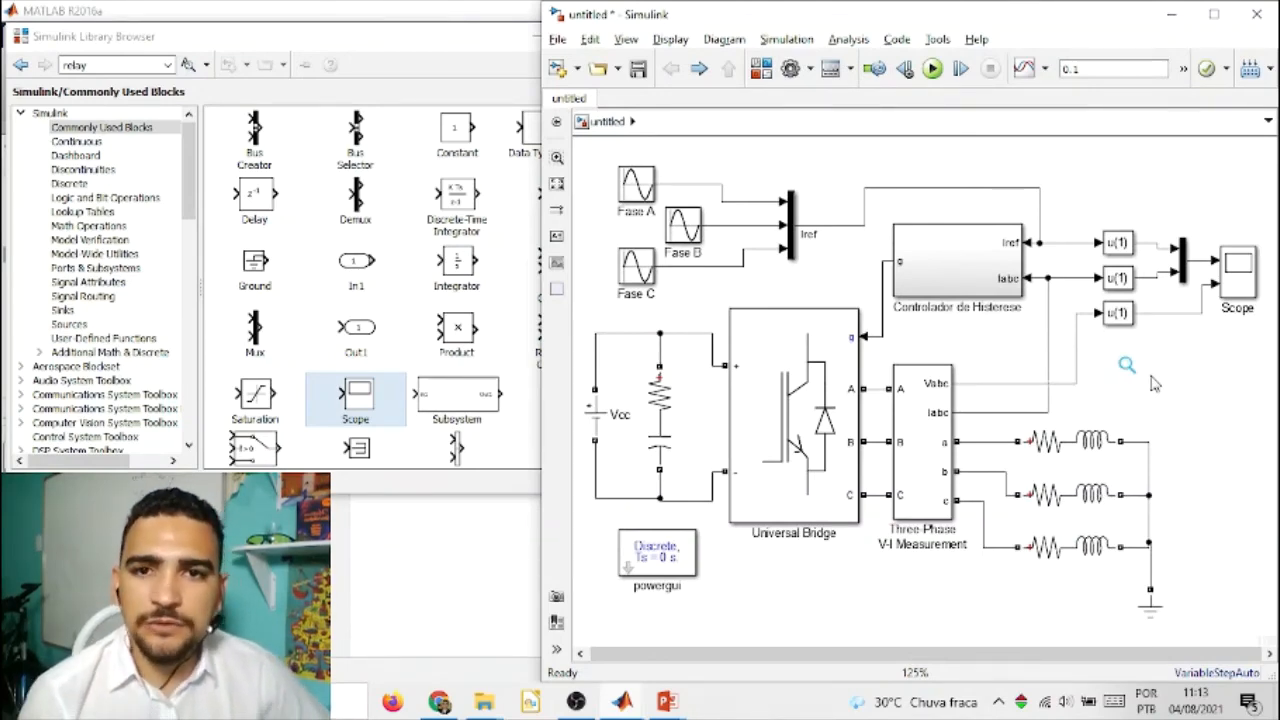
Step: Switch to the MATLAB Editor and review the script's Ts, f, Vf, R, L, Z and Vcc definitions
key(alt+Tab)
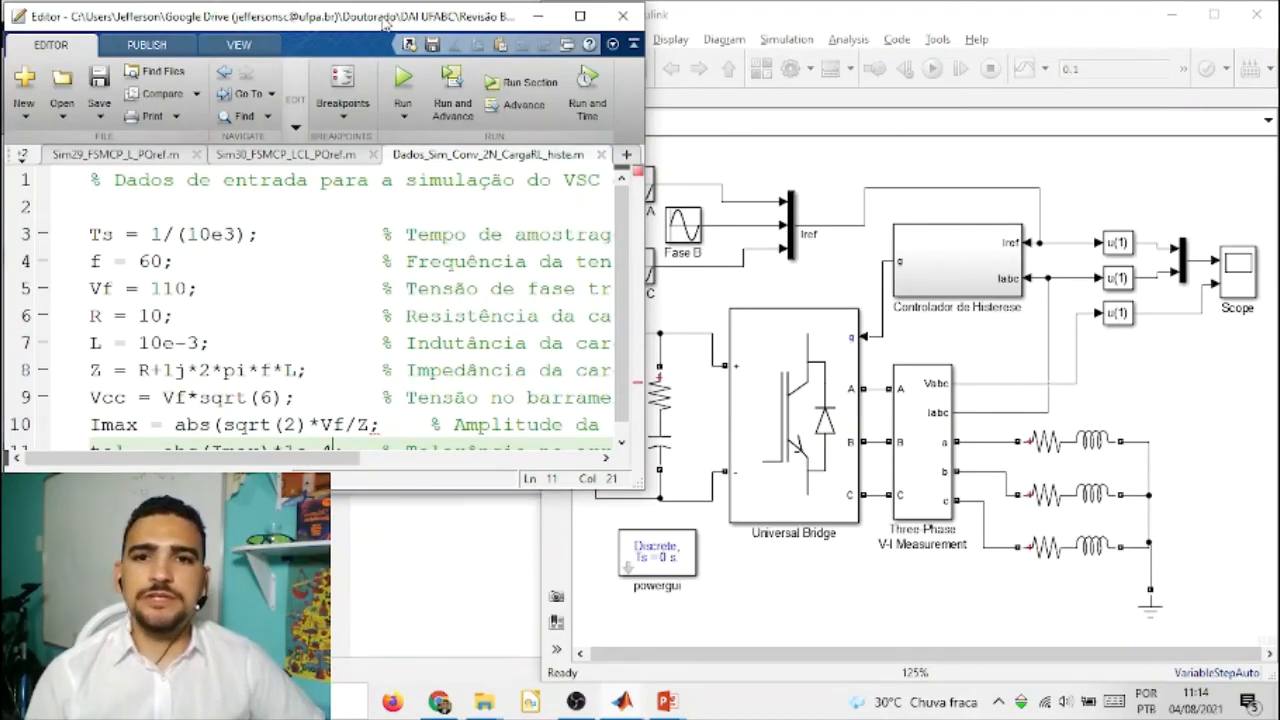
drag(262, 240, 88, 233)
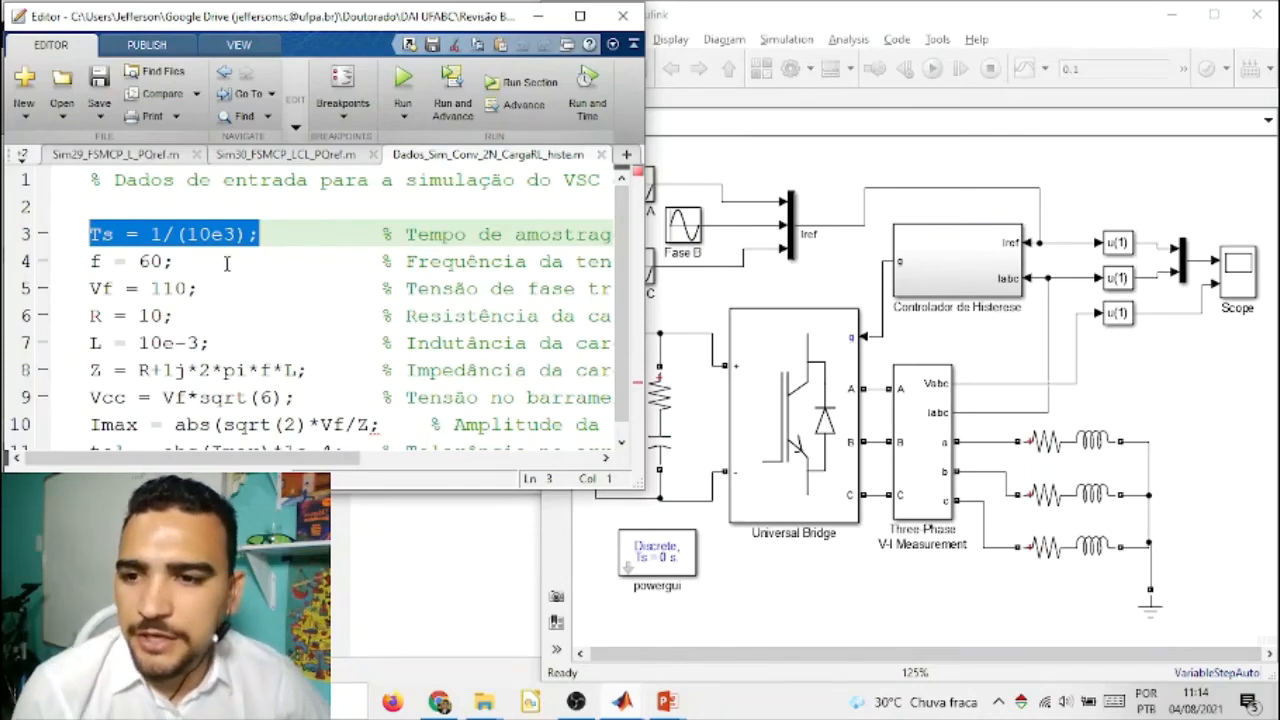
click(214, 236)
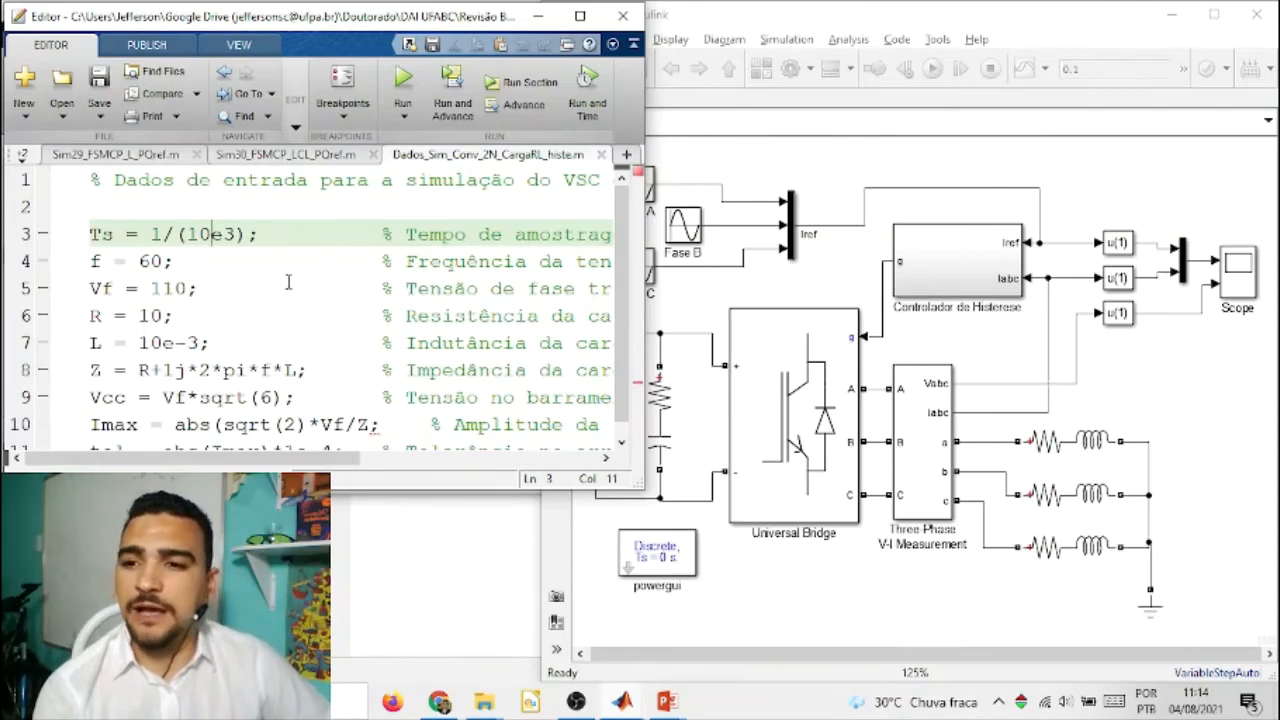
drag(162, 262, 80, 264)
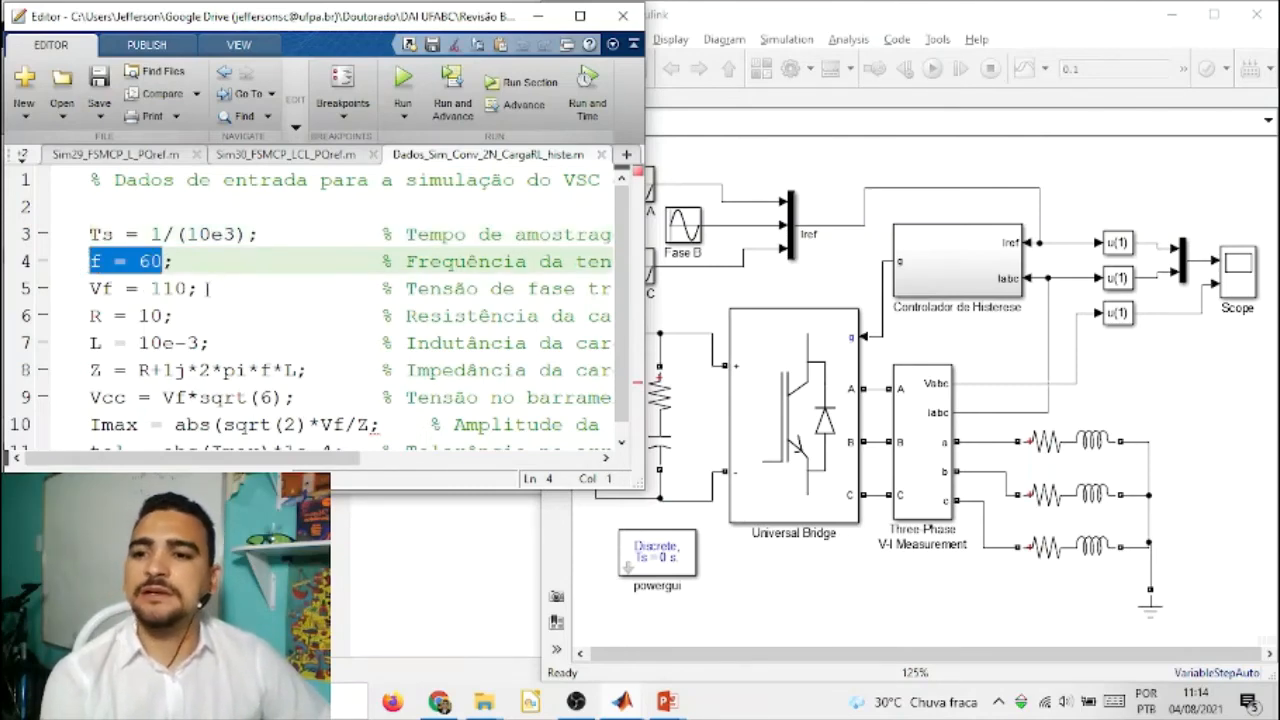
drag(208, 288, 88, 290)
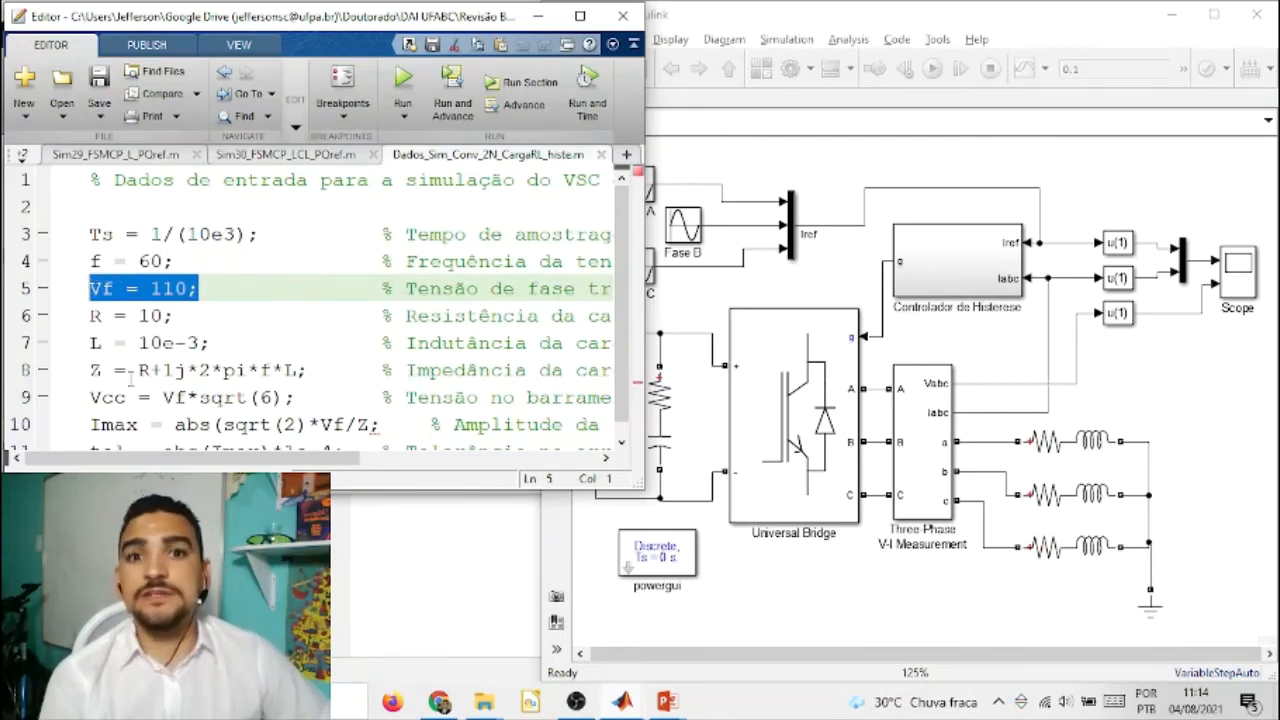
drag(170, 316, 212, 343)
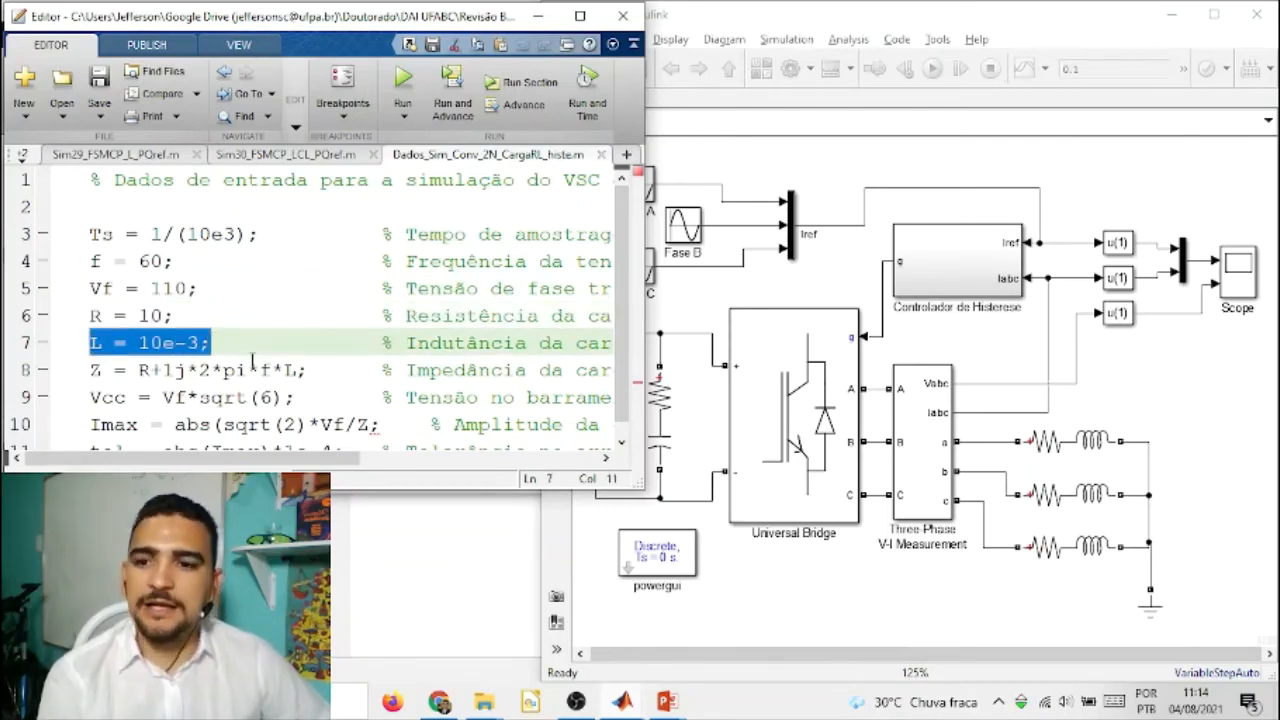
click(95, 369)
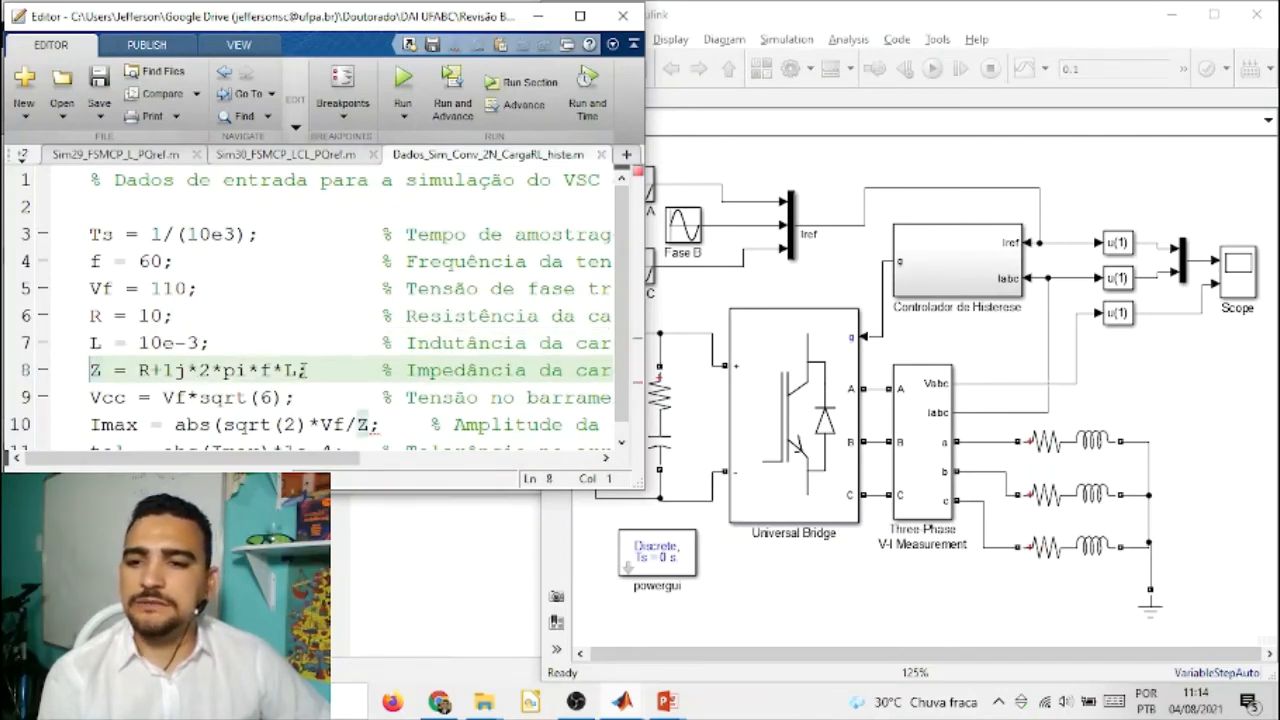
click(147, 370)
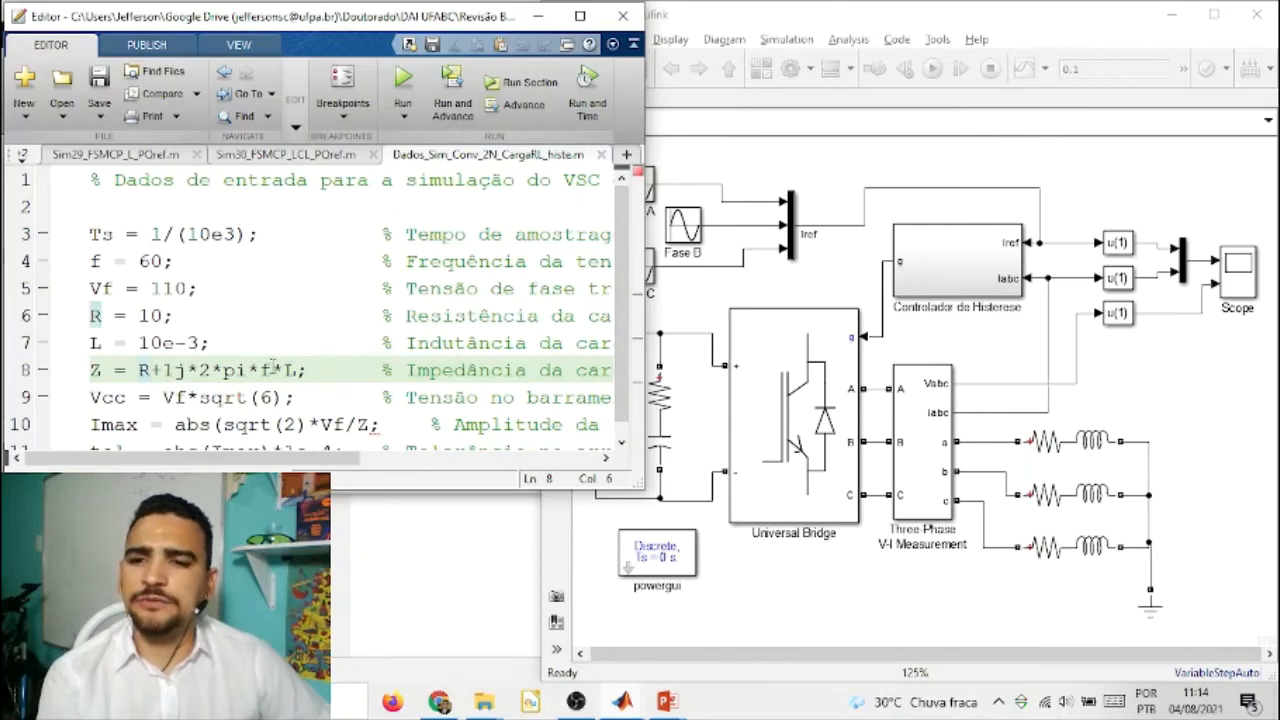
scroll(320, 372, down, 1)
click(328, 376)
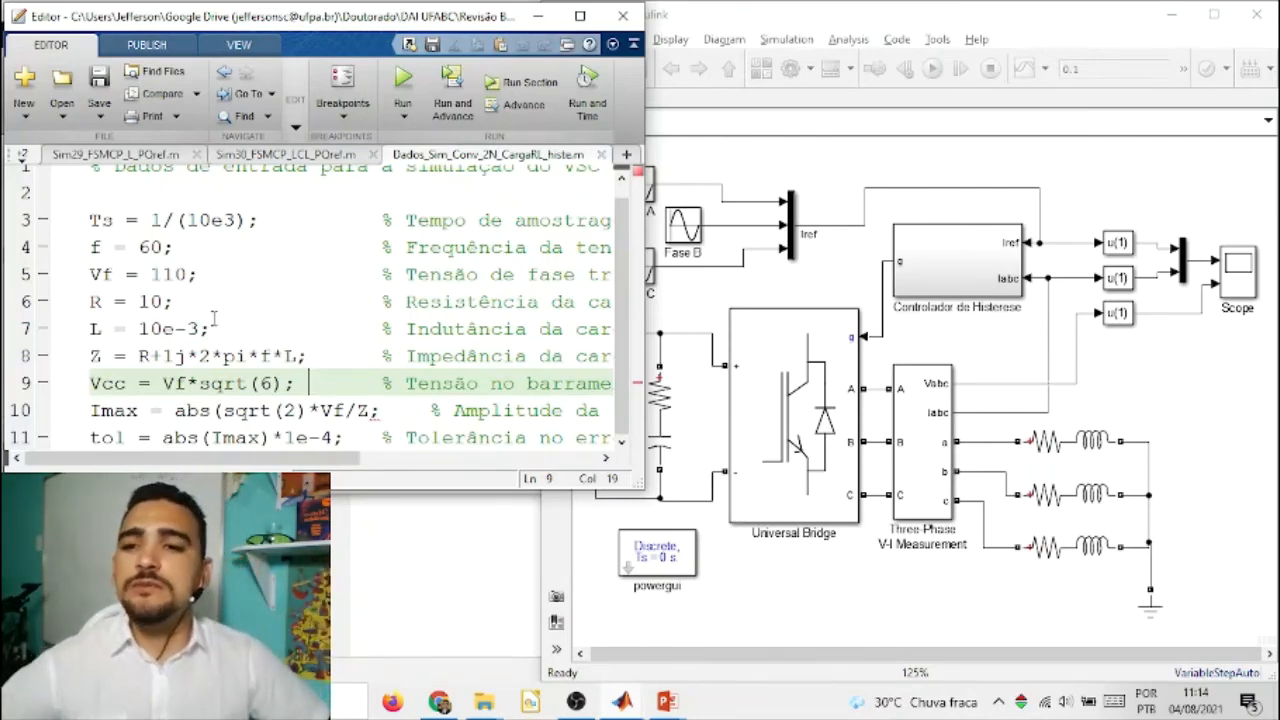
Step: Try Vf*sqrt(3) as the expression for the DC bus voltage Vcc in the script
double_click(266, 384)
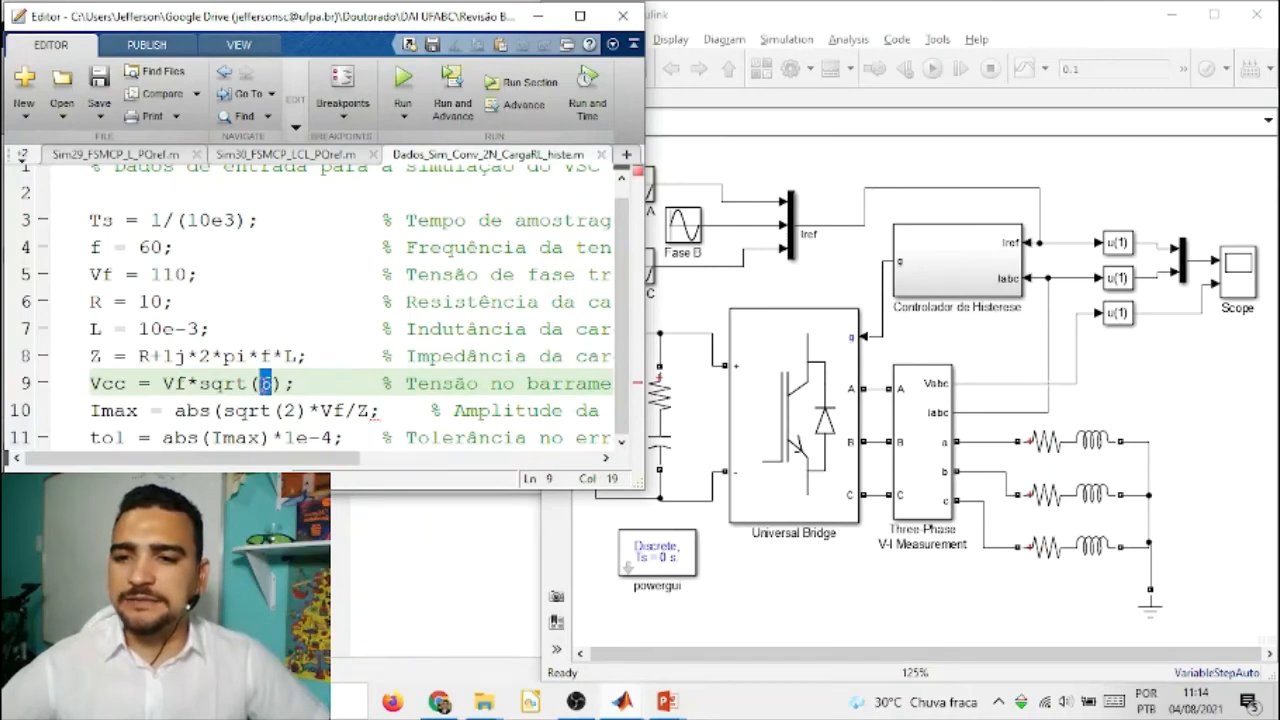
text(3)
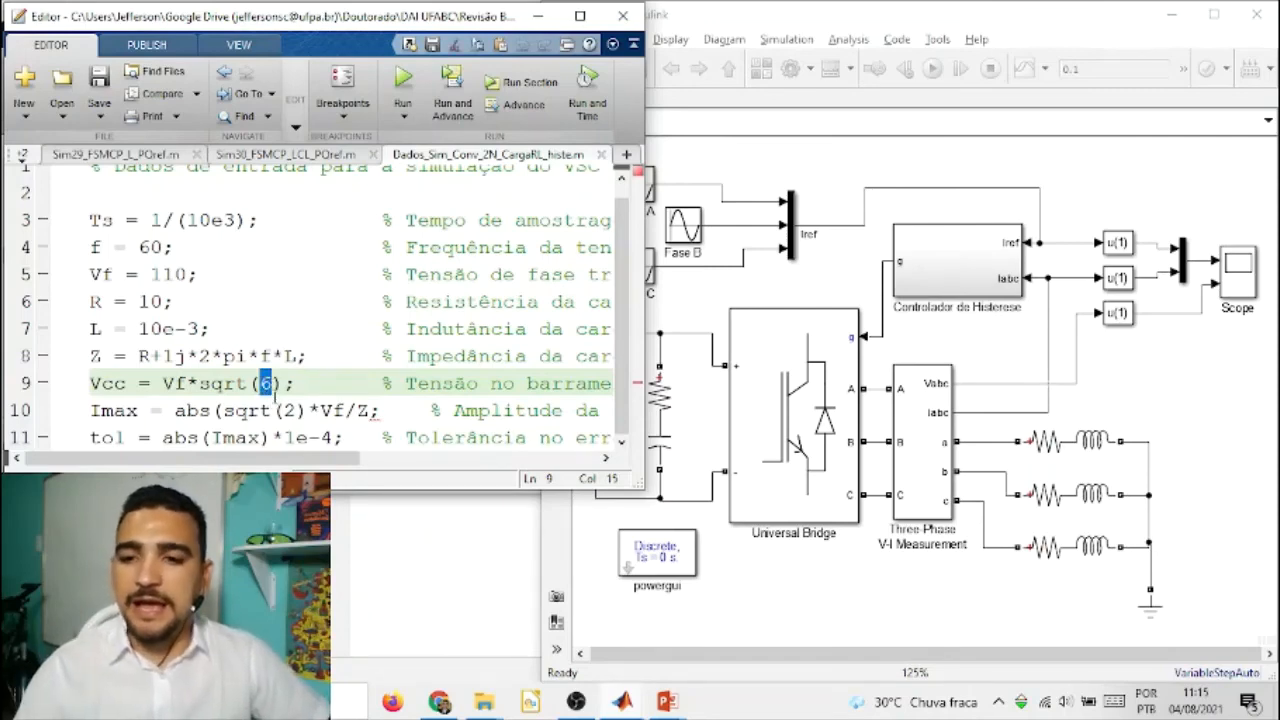
click(298, 383)
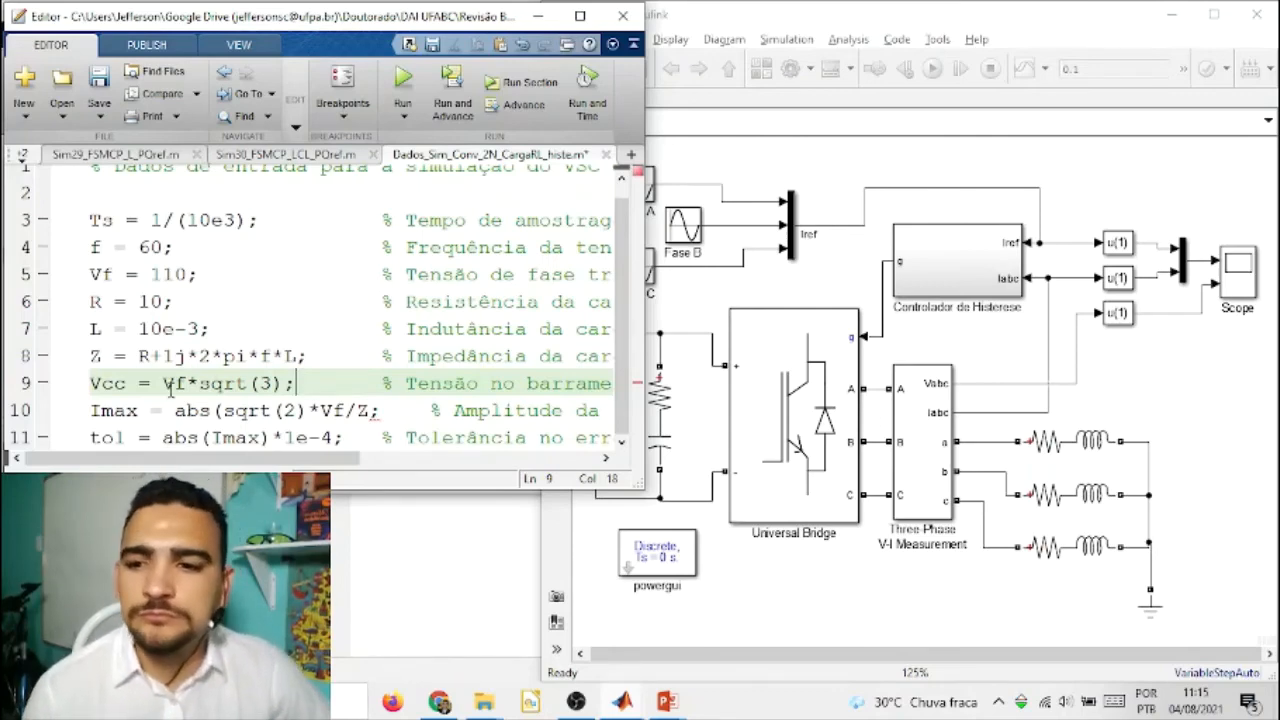
drag(165, 383, 288, 383)
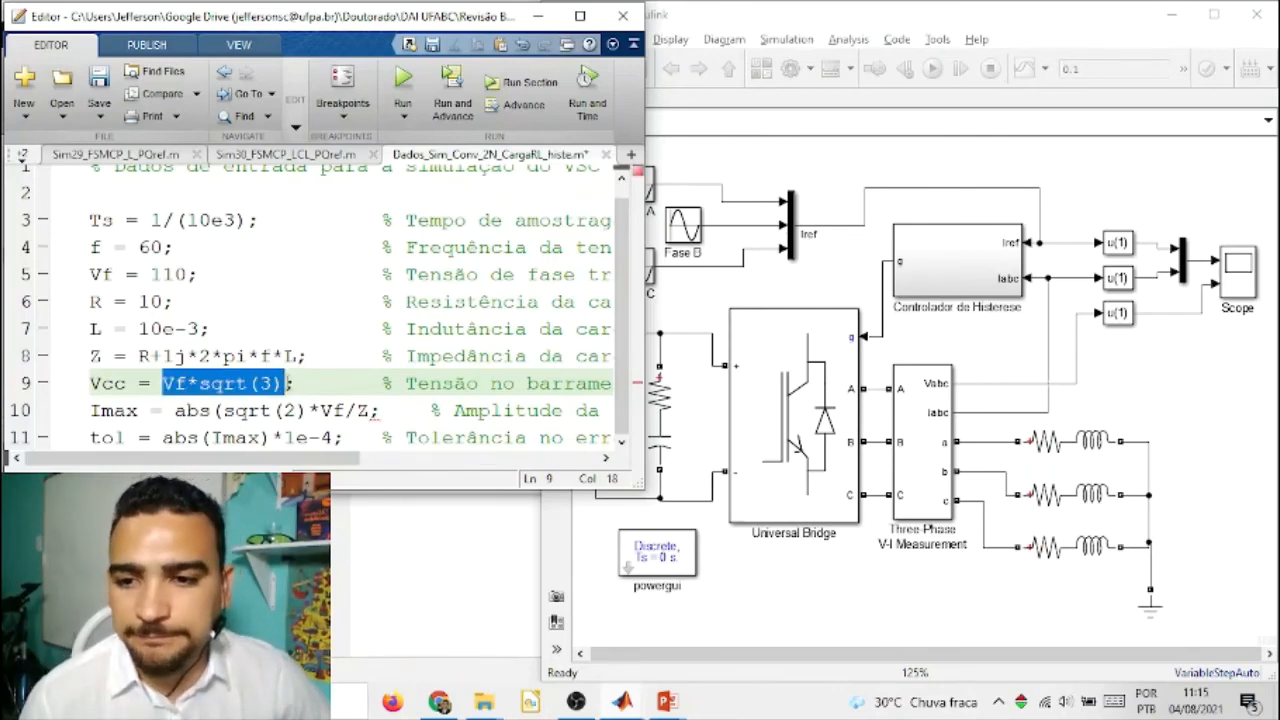
click(288, 383)
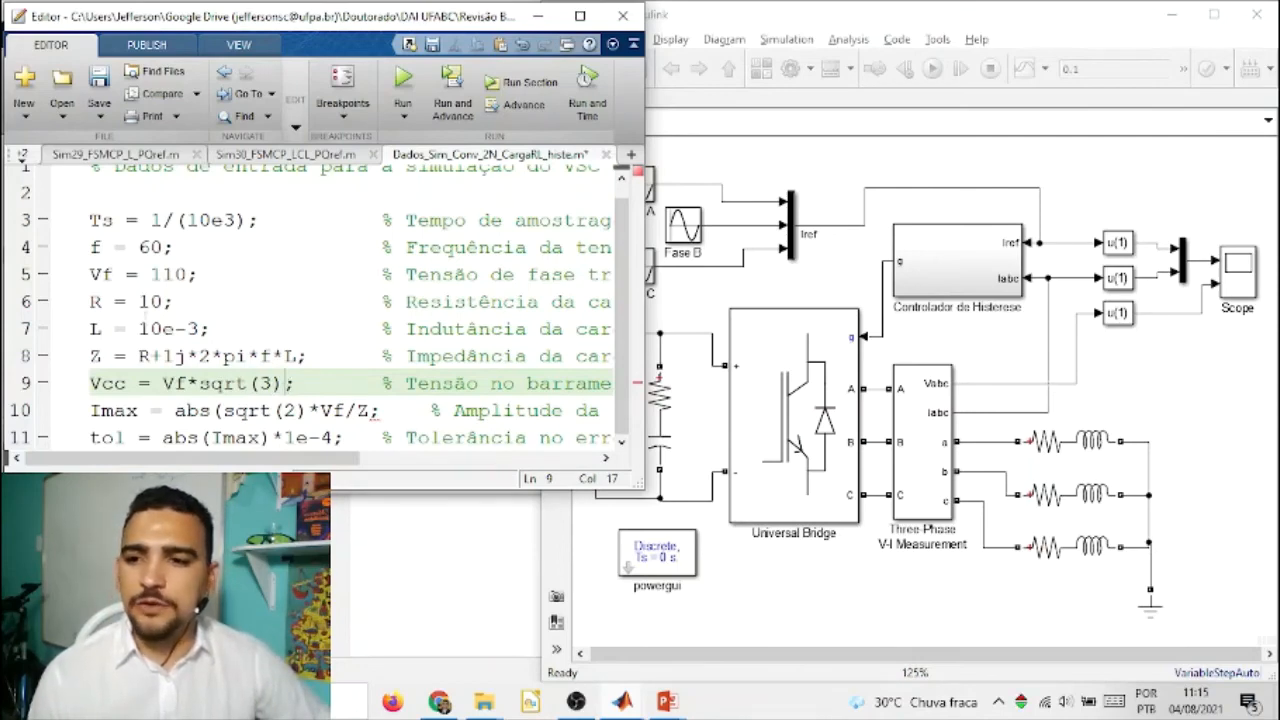
Step: Restore the DC bus voltage line to Vcc = Vf*sqrt(6);
drag(150, 274, 187, 274)
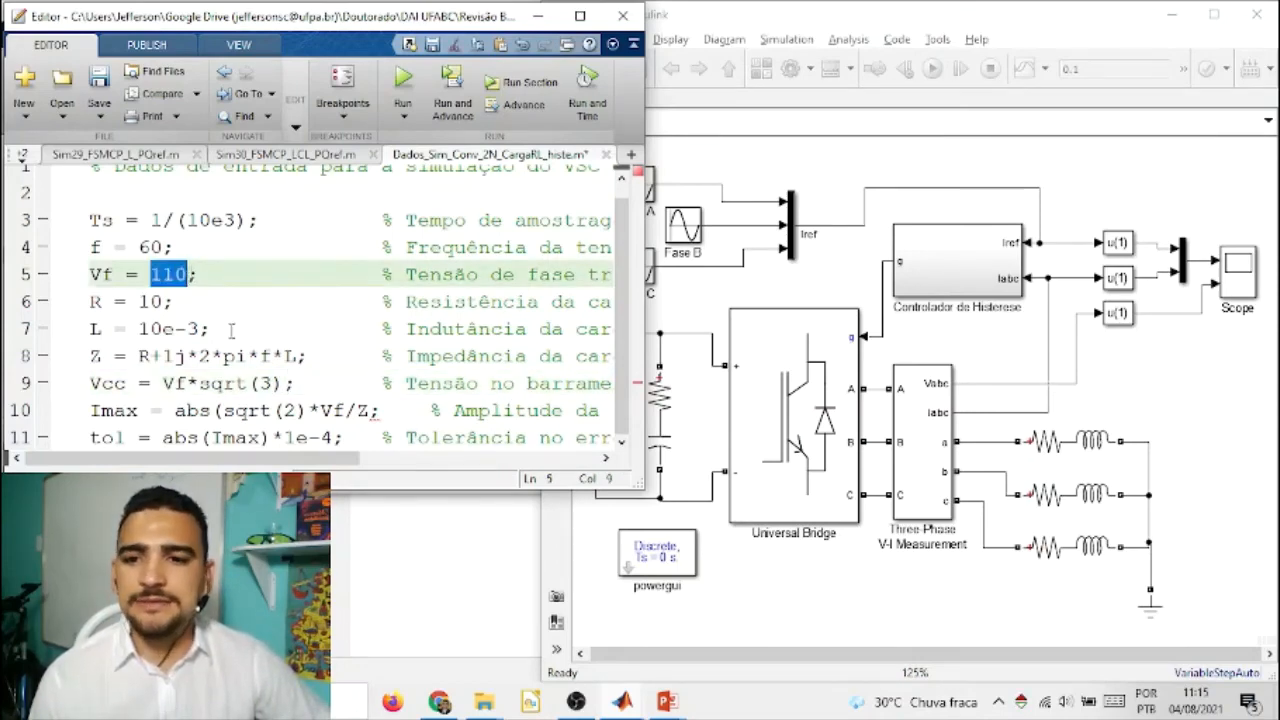
double_click(266, 383)
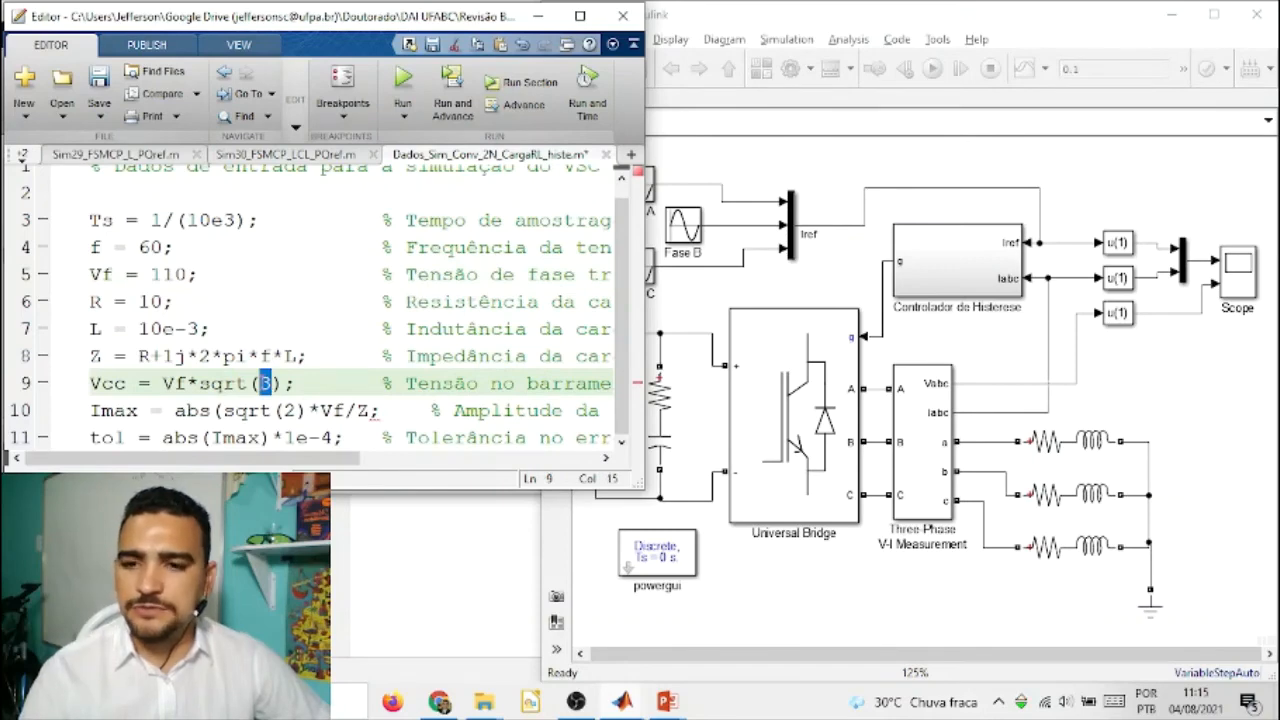
text(6)
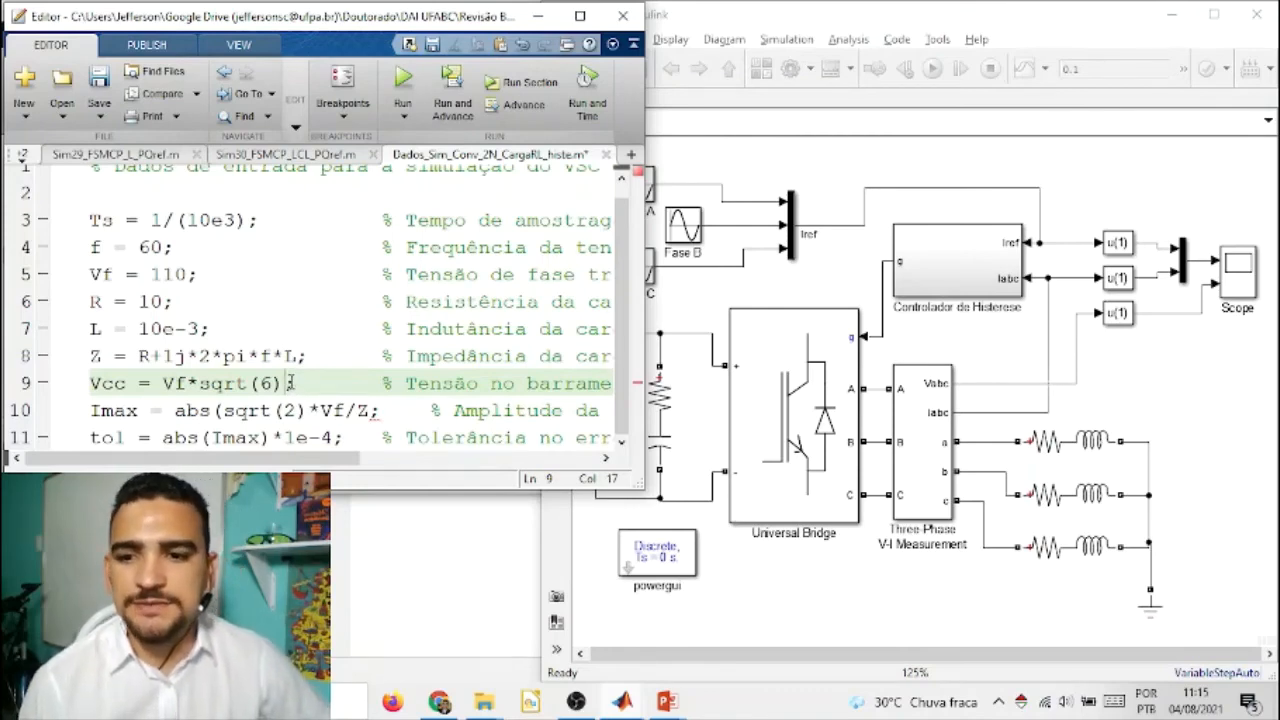
text(;)
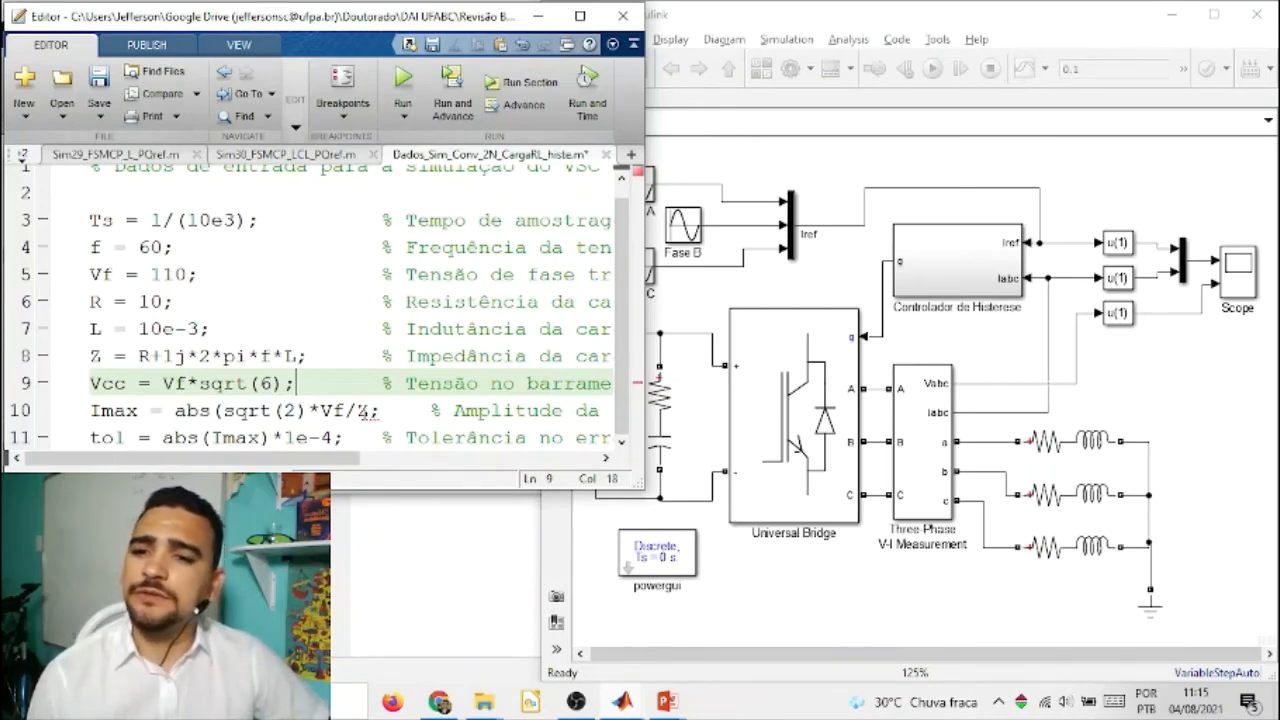
Step: Add the missing closing parenthesis so the current amplitude line reads Imax = abs(sqrt(2)*Vf/Z);
click(344, 410)
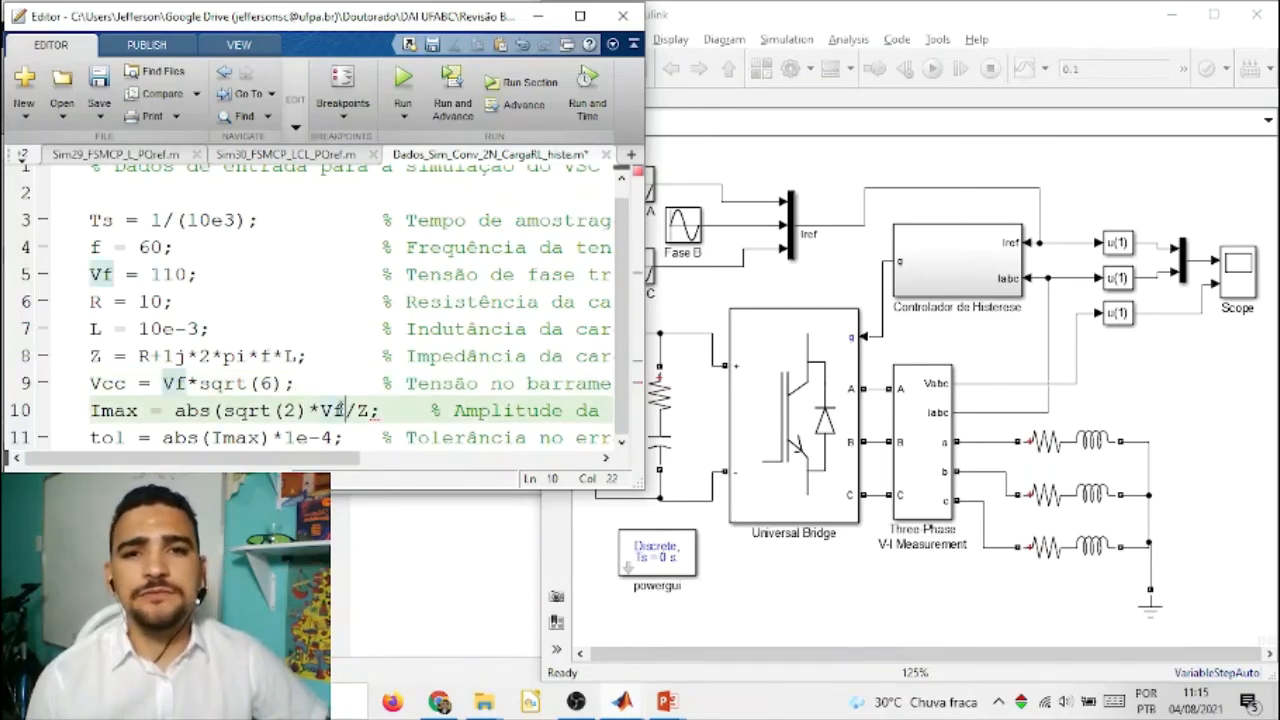
click(373, 410)
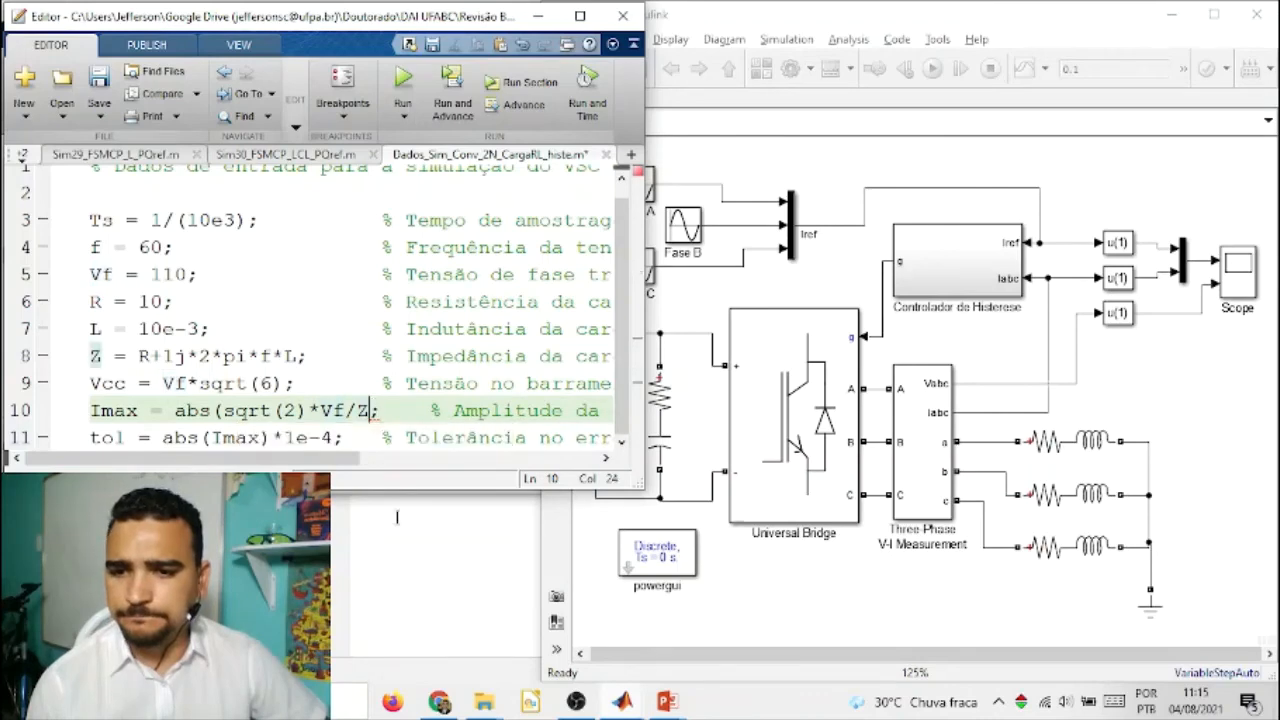
text())
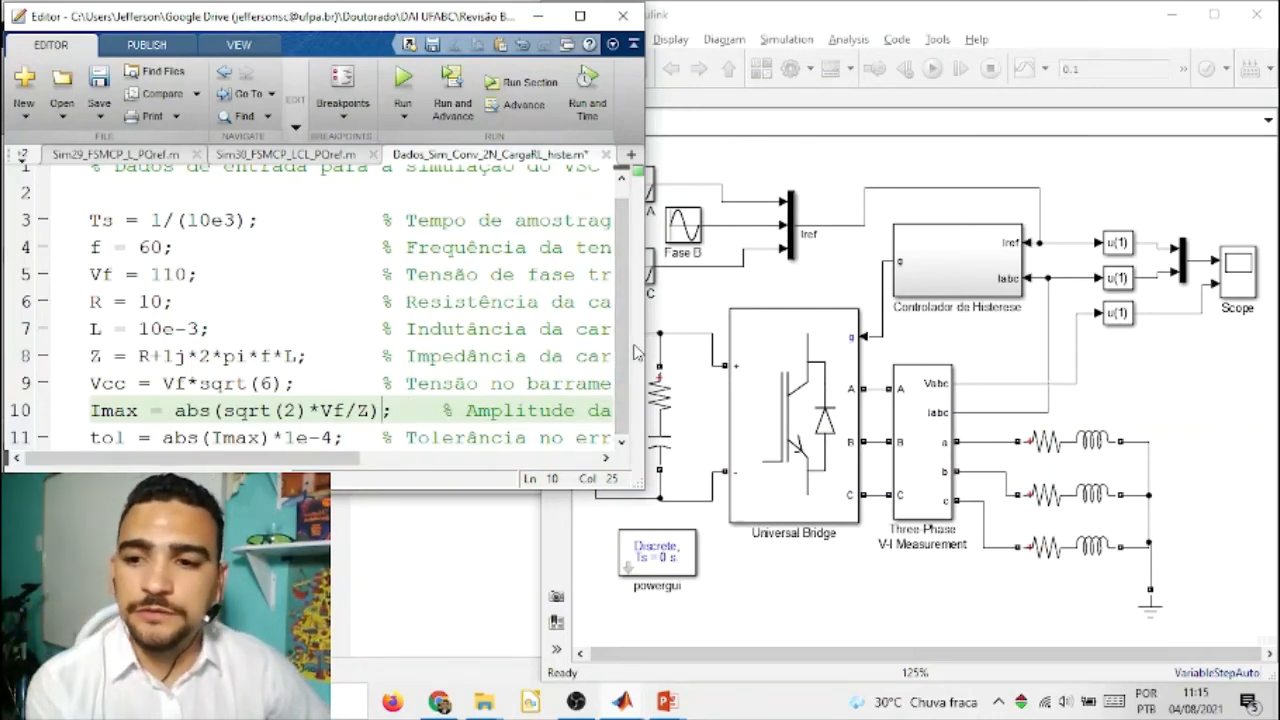
Step: Check the tolerance factor in the script and compare the computed Imax and tol values in the Command Window
drag(332, 437, 286, 437)
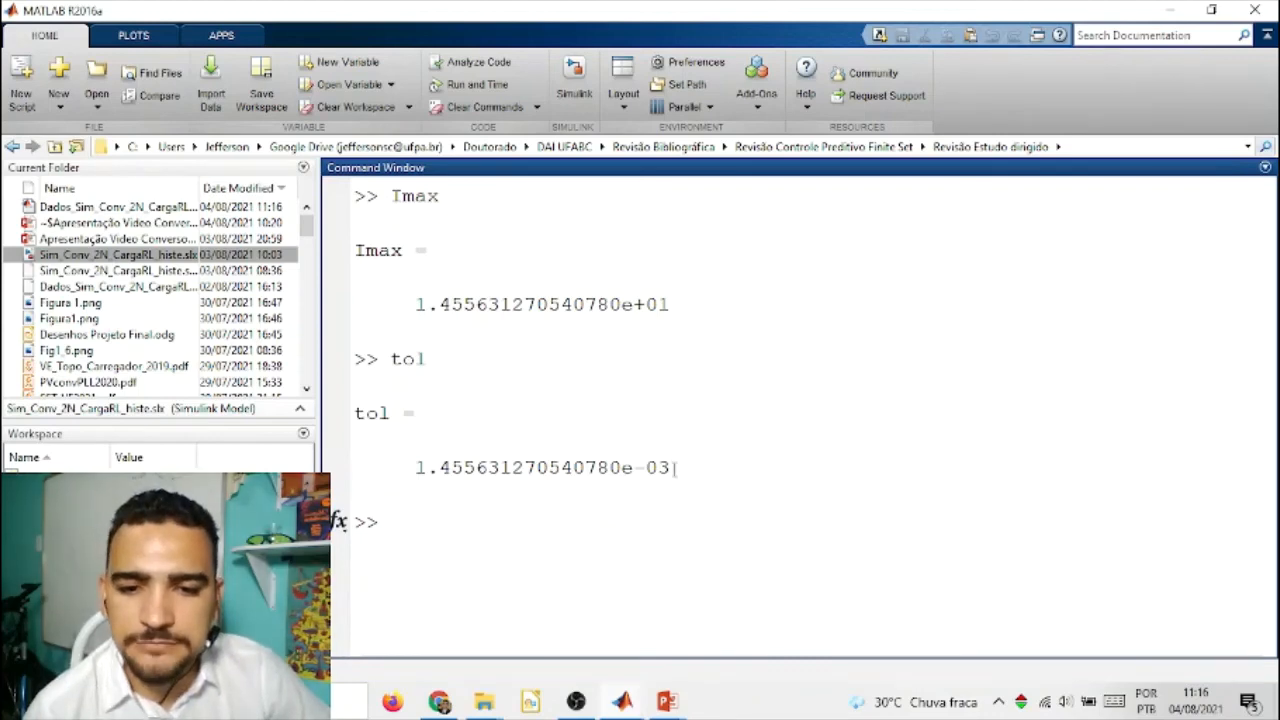
drag(676, 467, 414, 471)
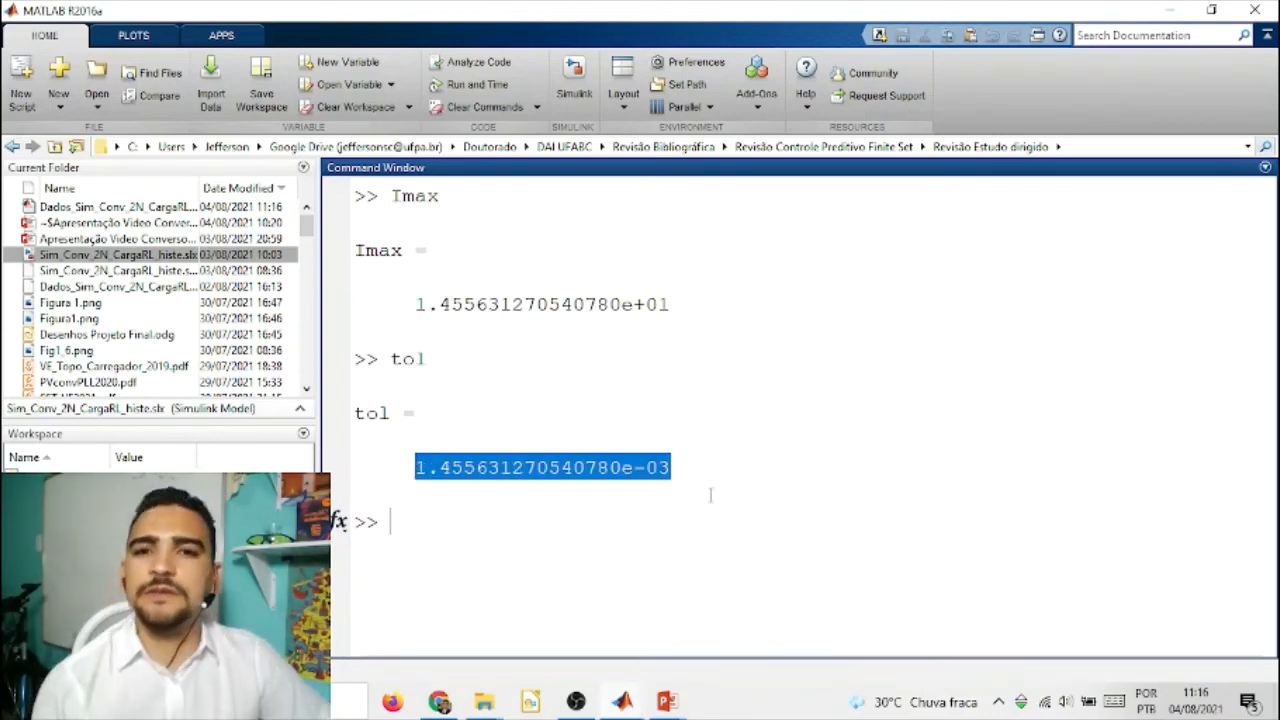
click(682, 476)
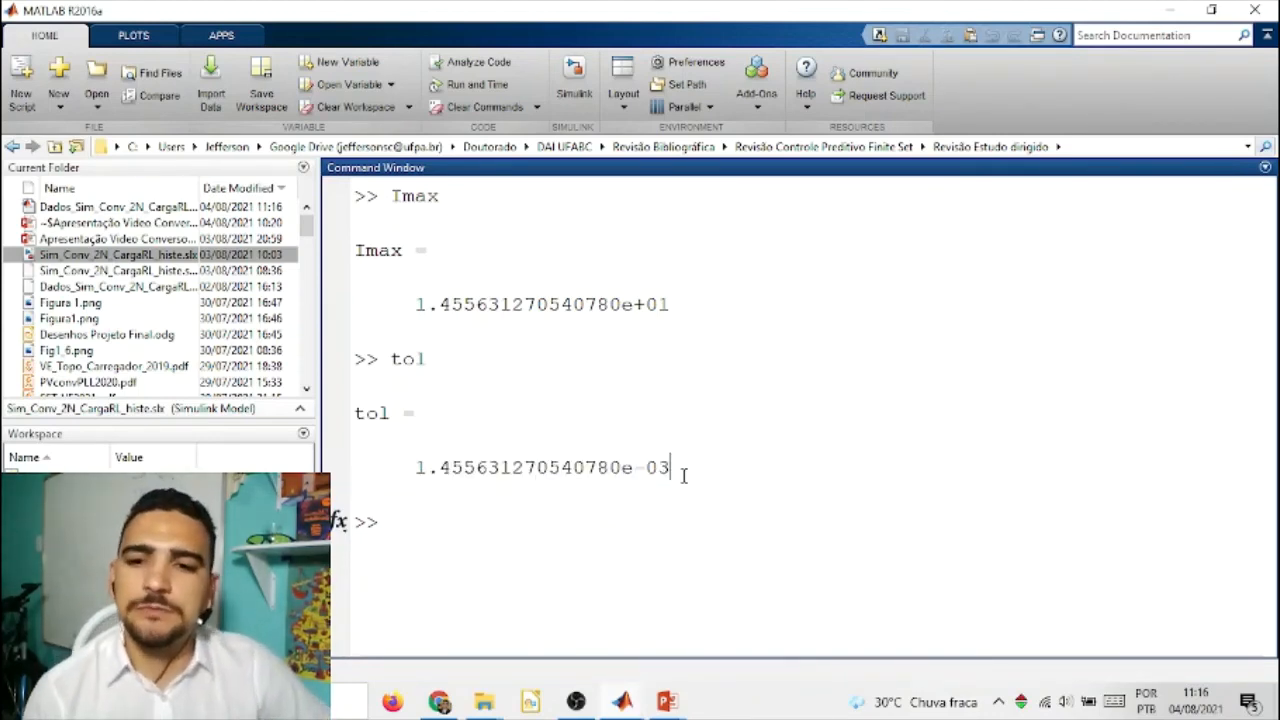
drag(413, 309, 676, 310)
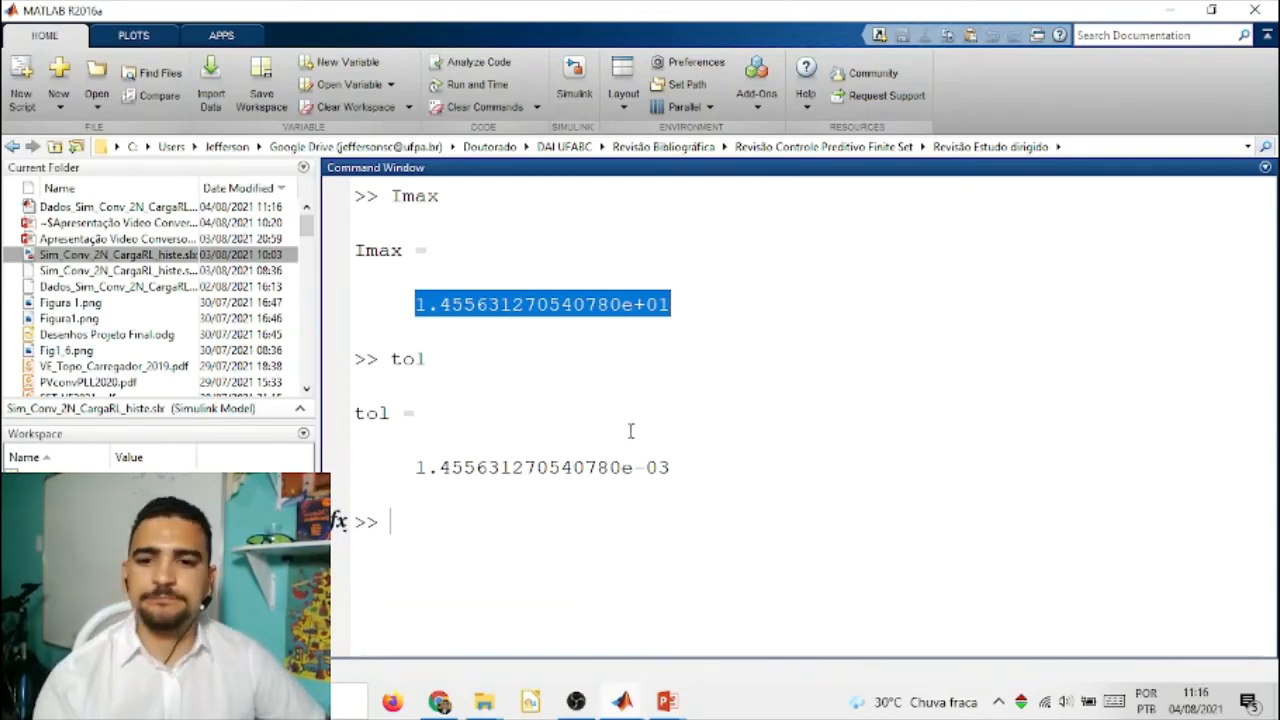
Step: Return to the script and add the line C = 1000e-6; below the tol definition
key(alt+Tab)
text(C = )
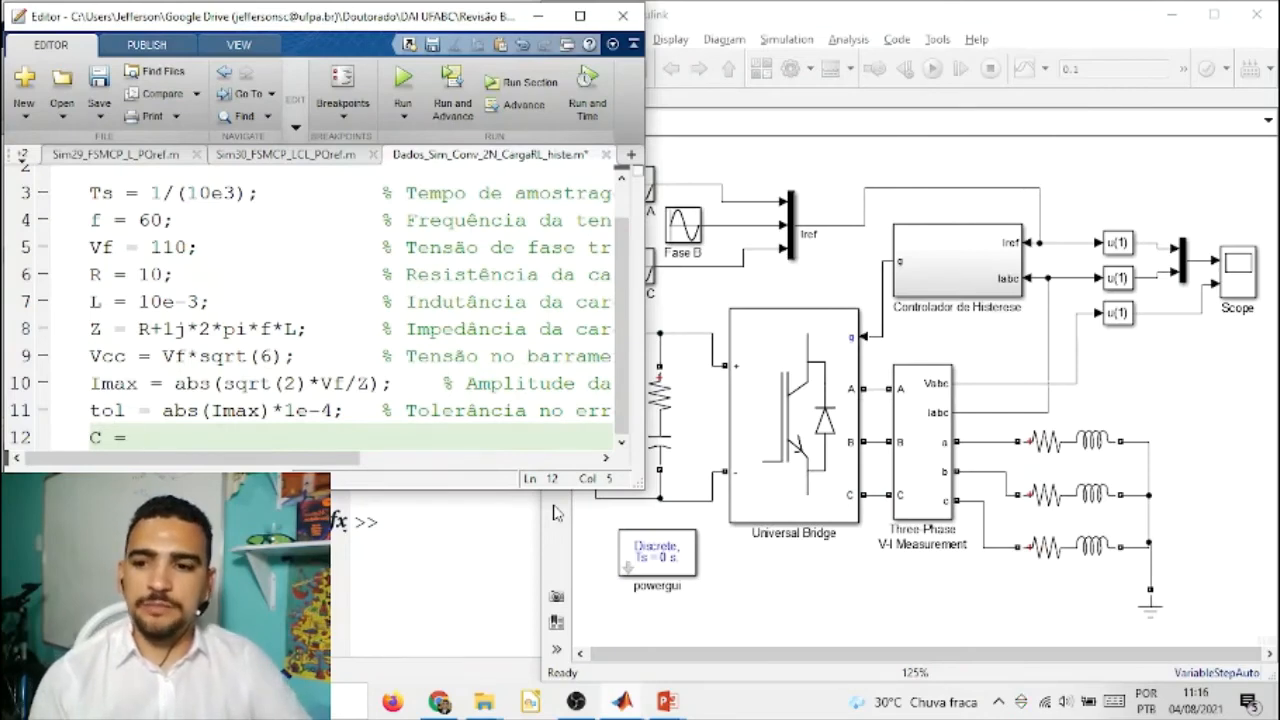
text(1000)
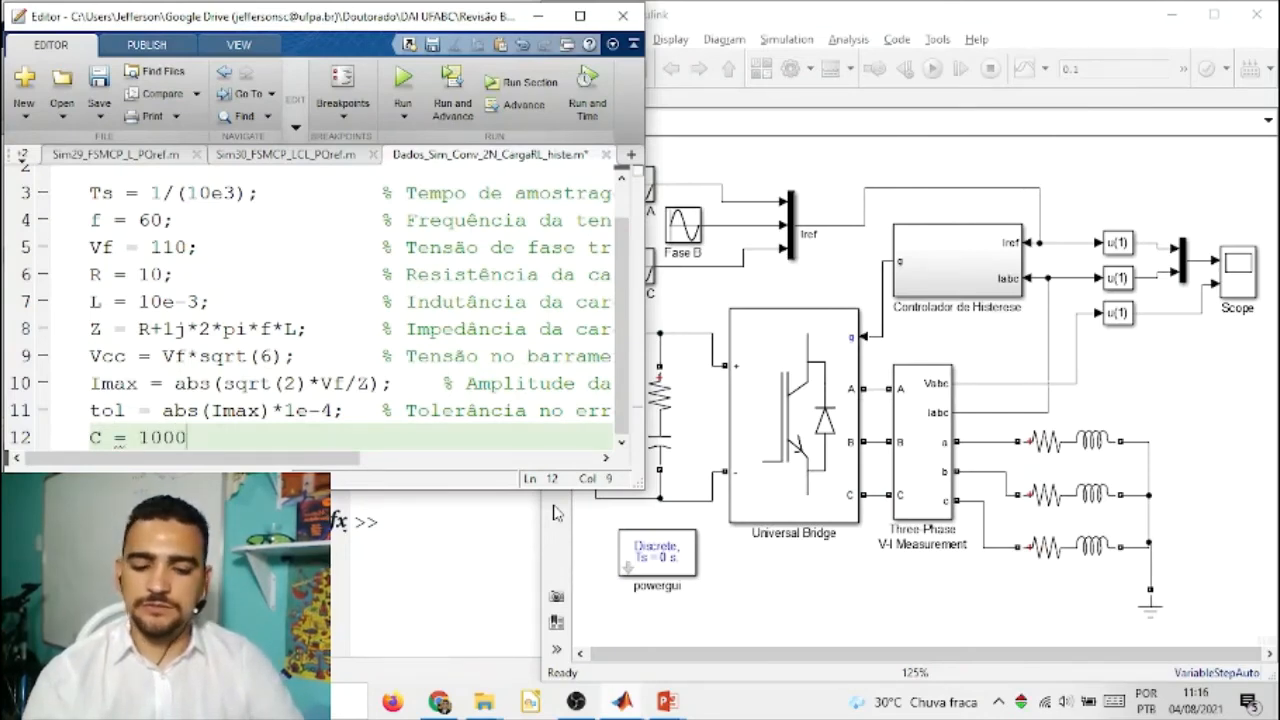
text(e-)
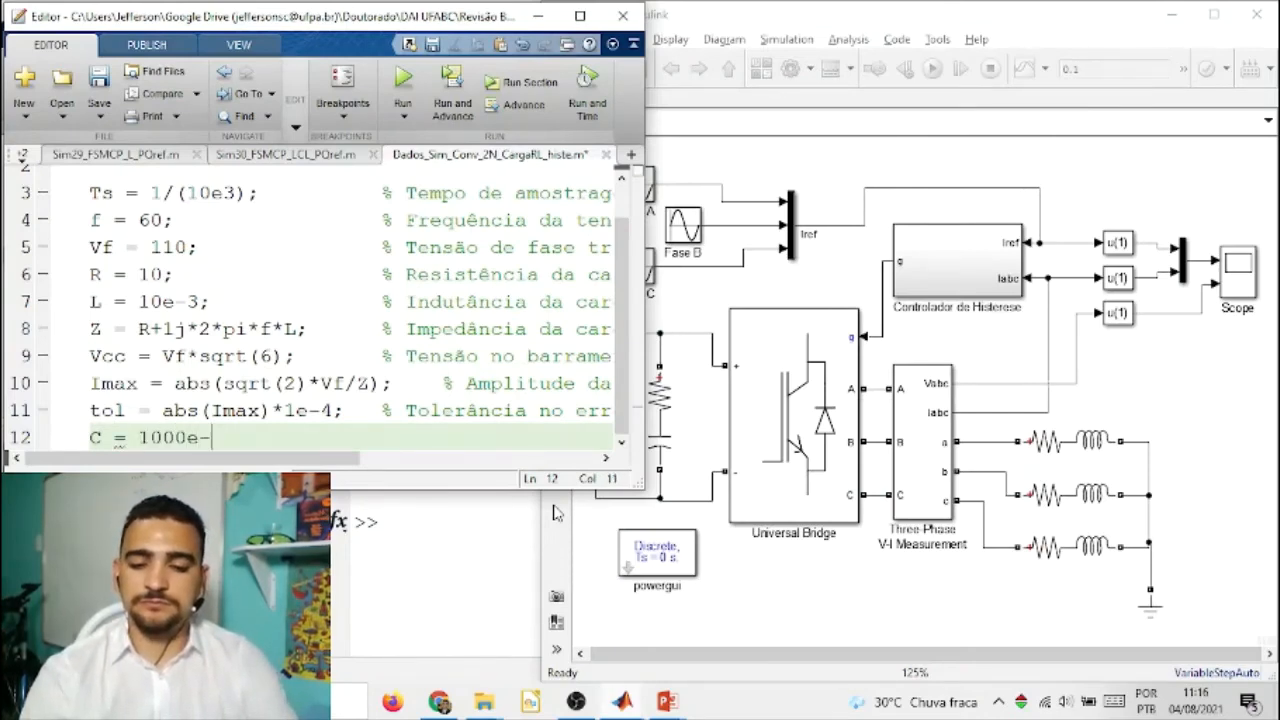
text(6;)
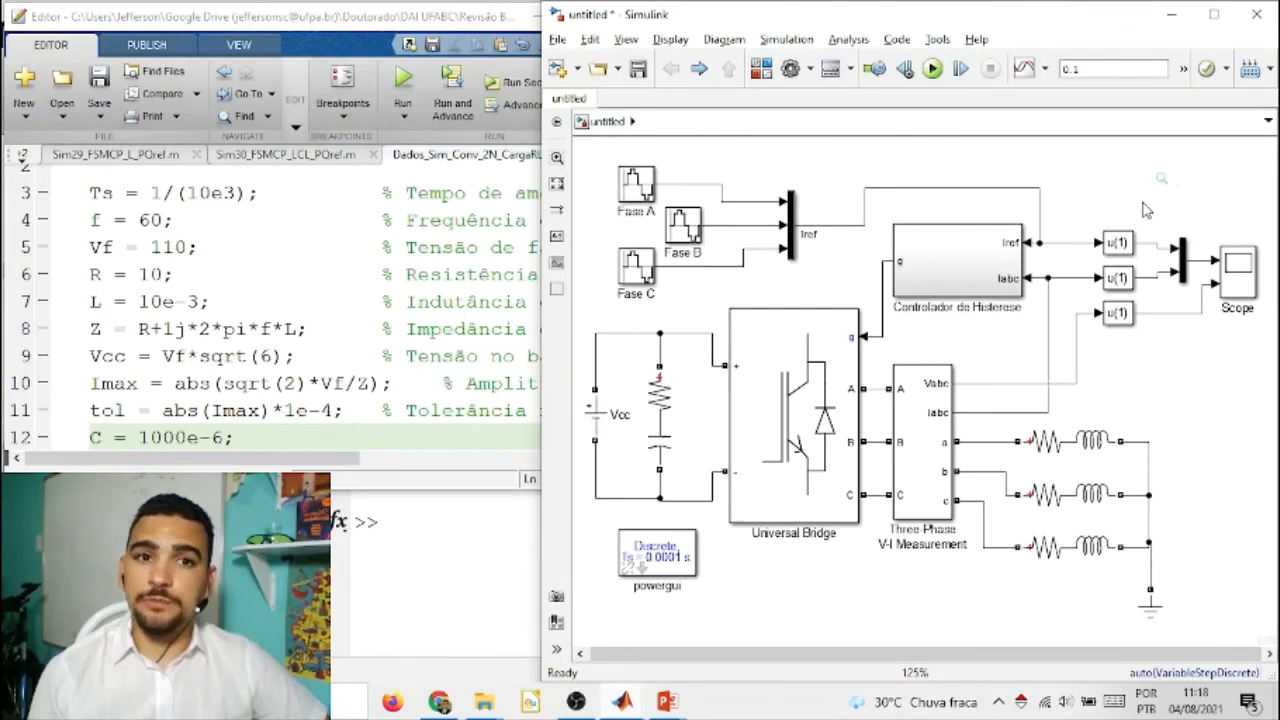
Step: Run the Simulink model and open the Scope to display the simulated waveforms
click(932, 68)
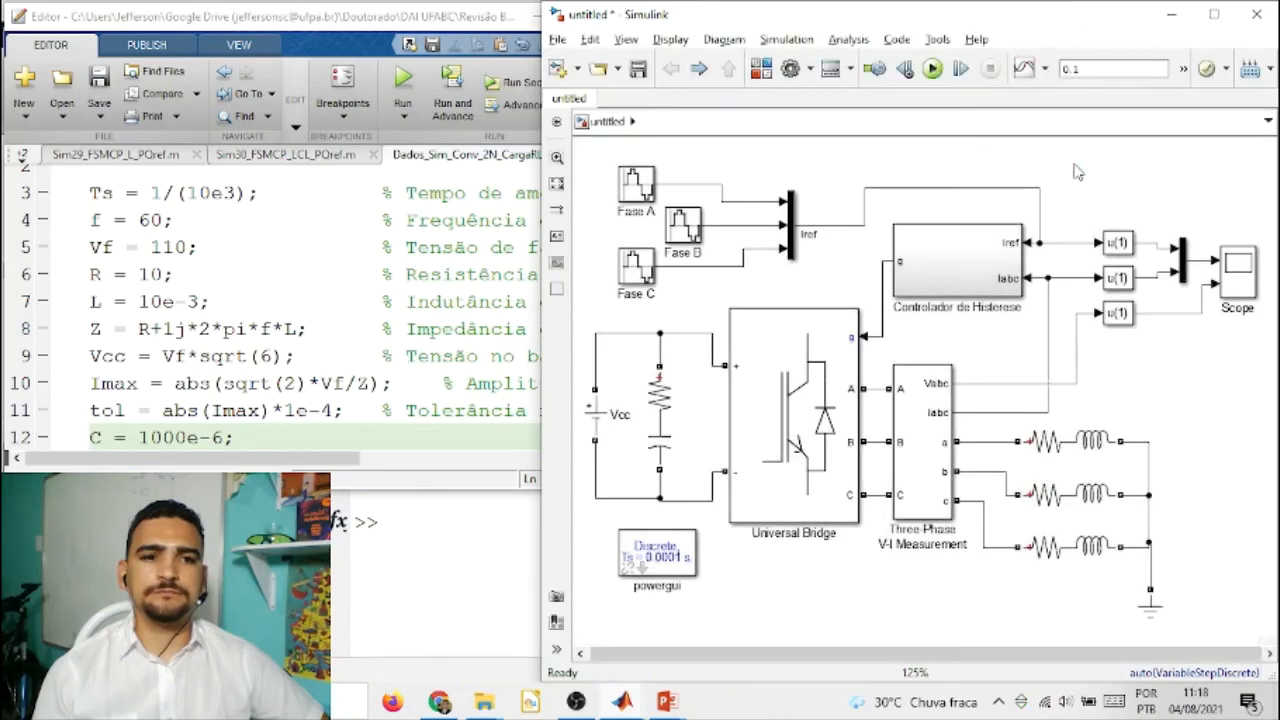
double_click(1240, 285)
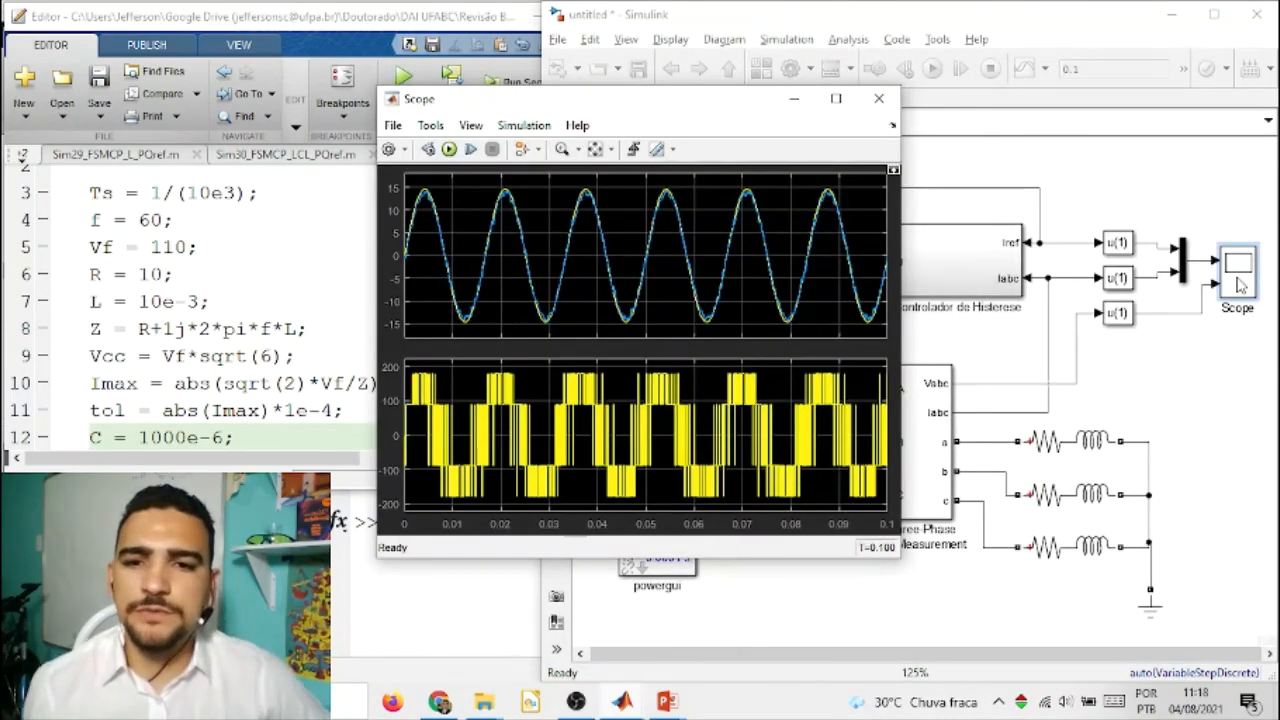
Step: Maximize the Scope and zoom in on the current plot to compare the reference and measured currents
click(835, 99)
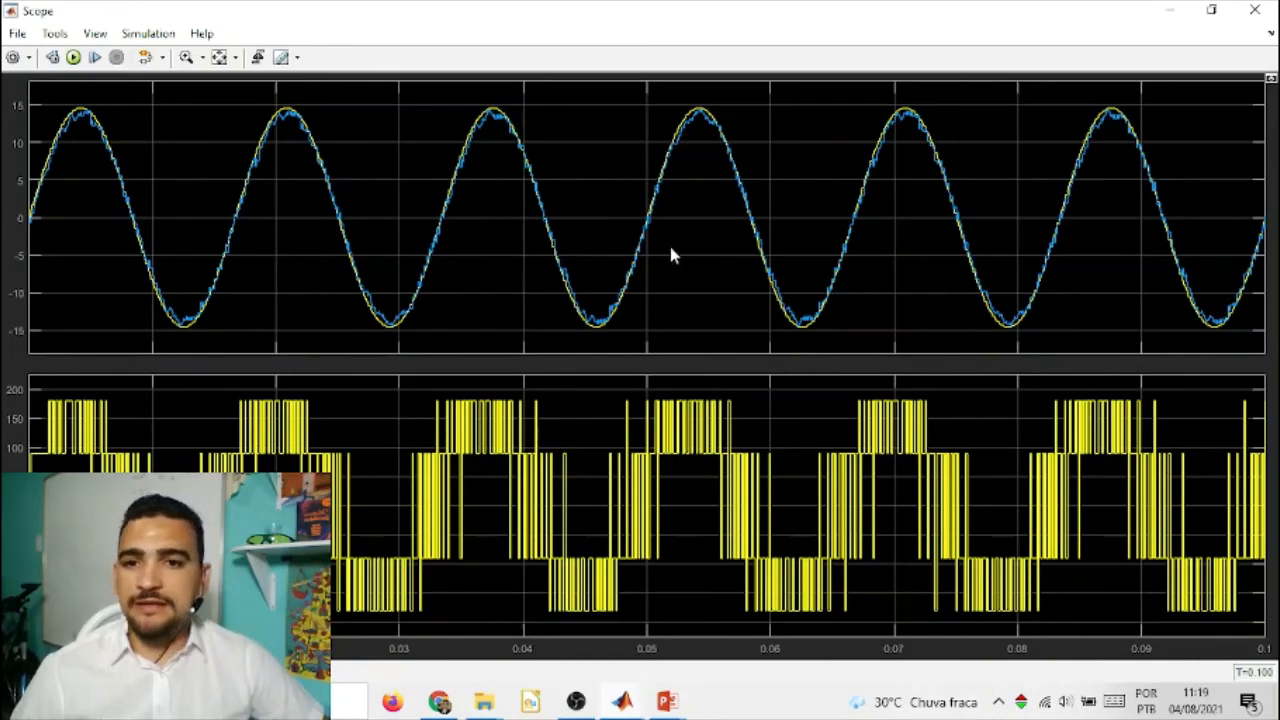
click(186, 57)
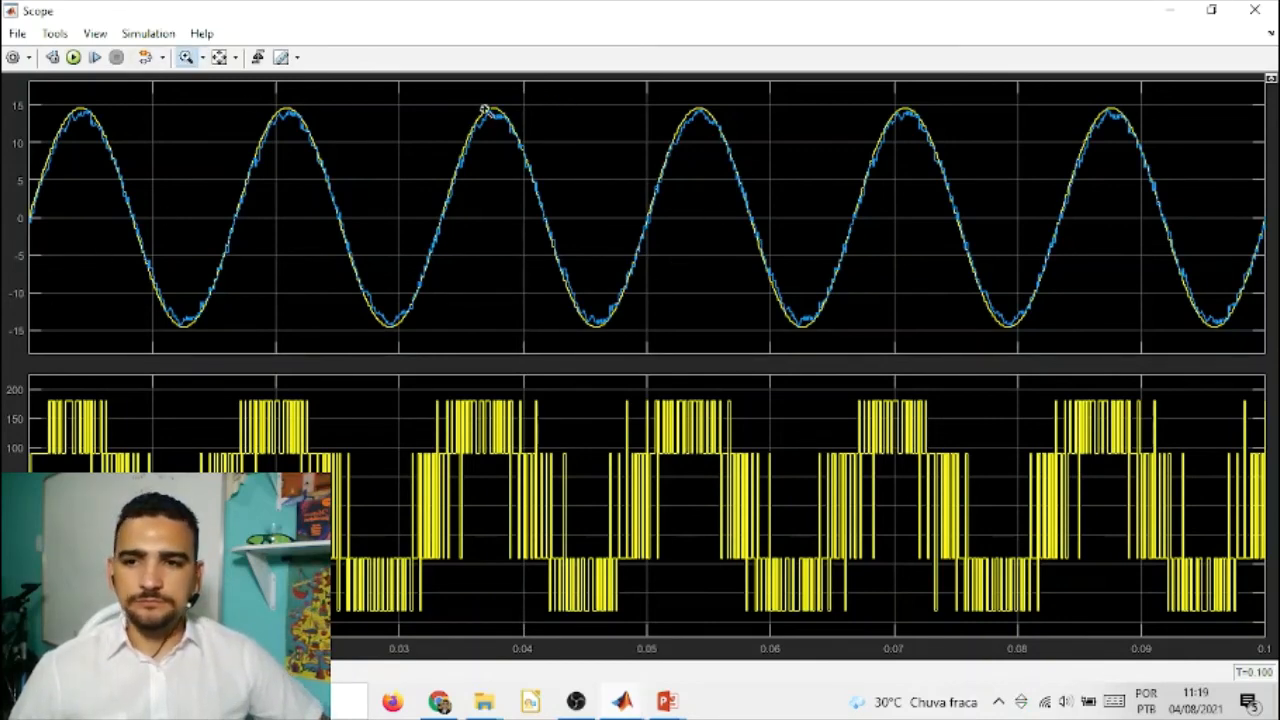
drag(284, 95, 740, 337)
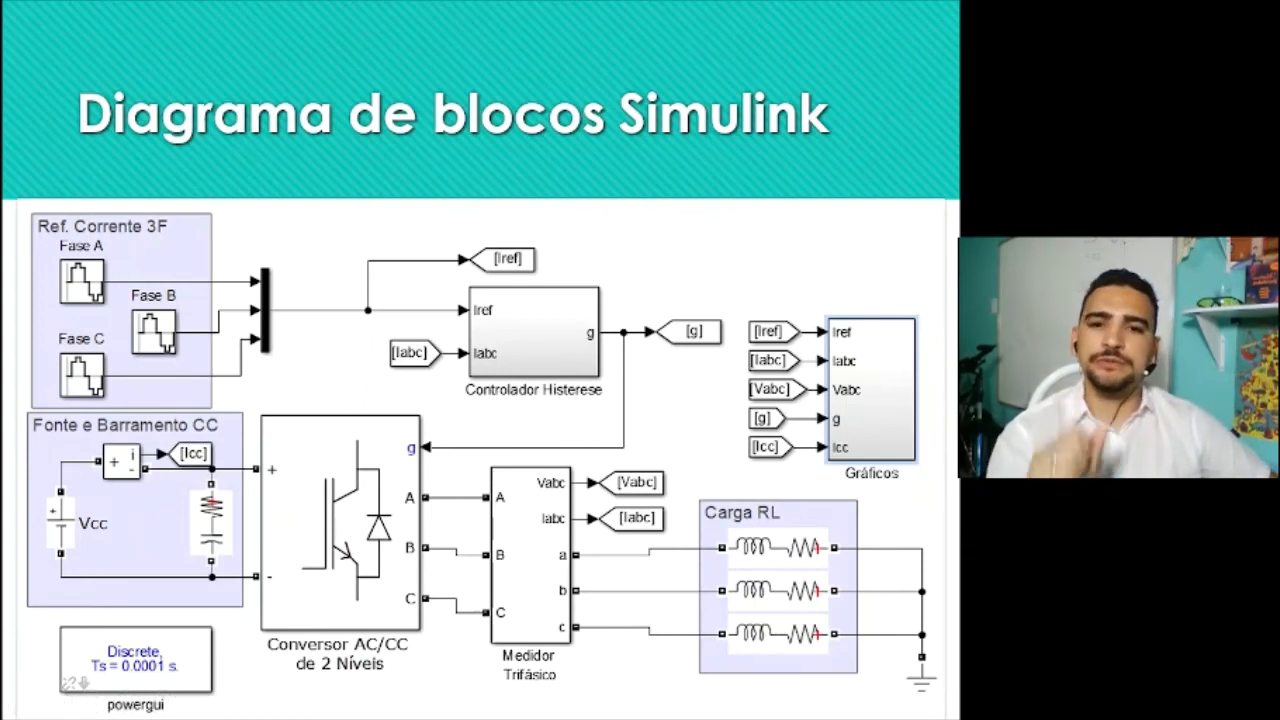
key(Right)
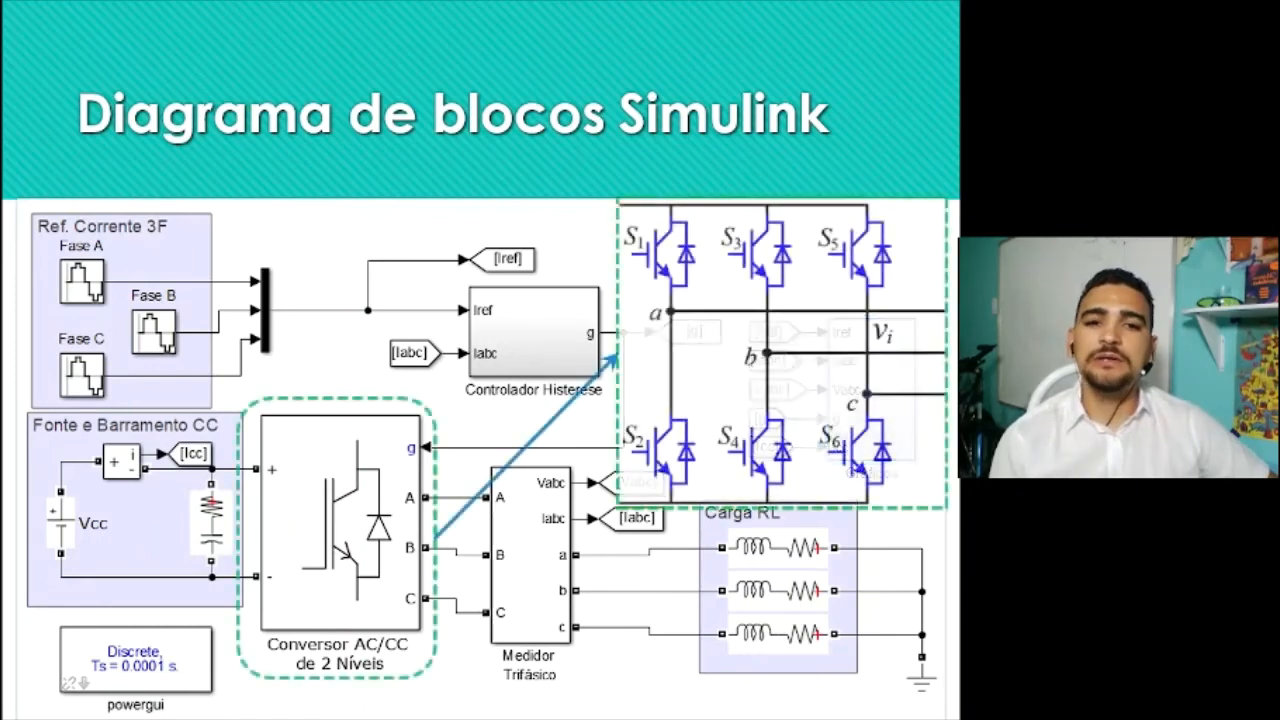
key(Right)
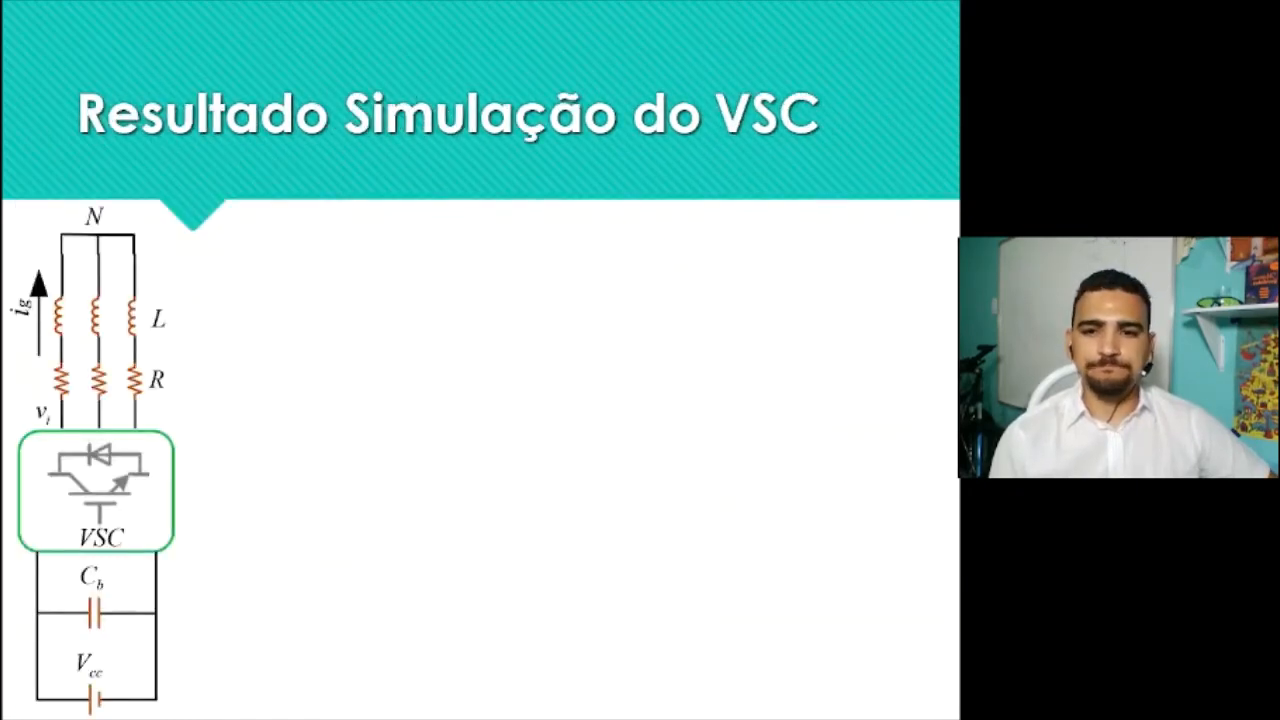
key(Right)
key(Right)
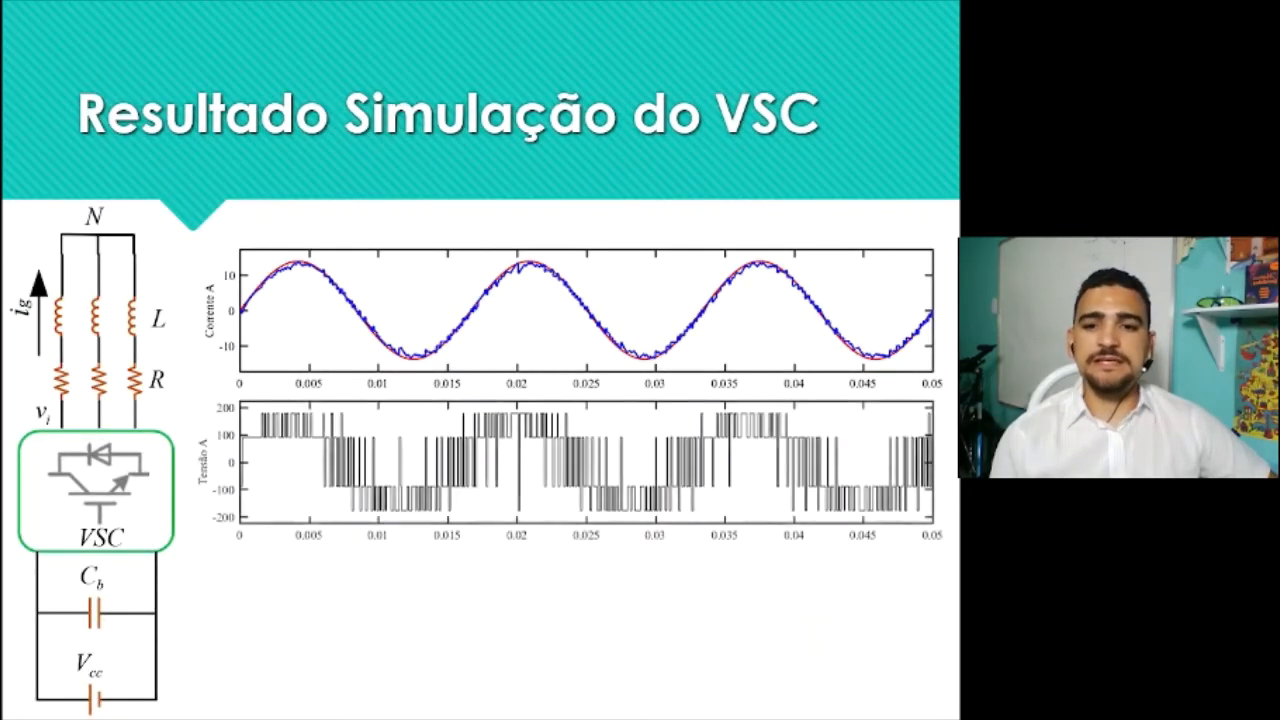